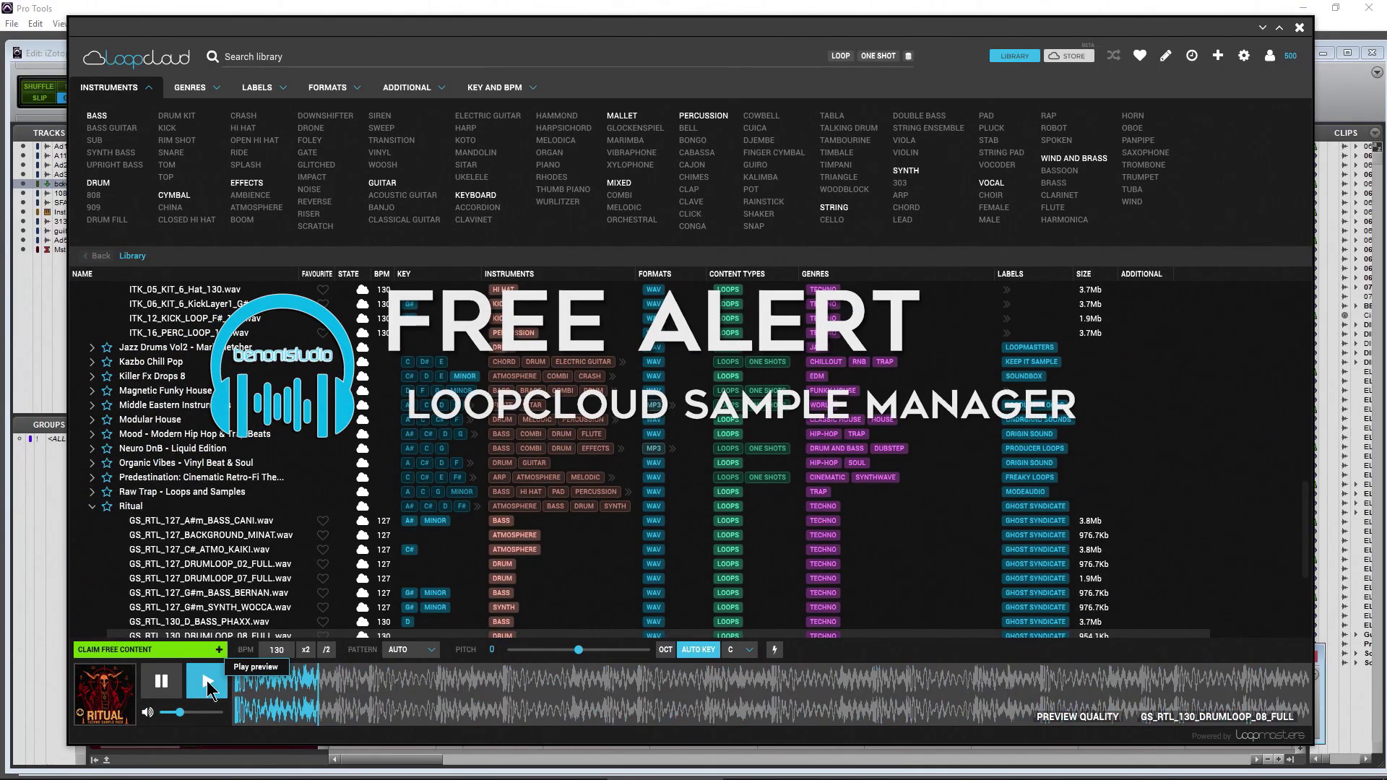
Pause the Ritual drum loop and scroll up to the Cinematic Violin loops.
{"action": "left_click", "coordinate": [159, 682]}
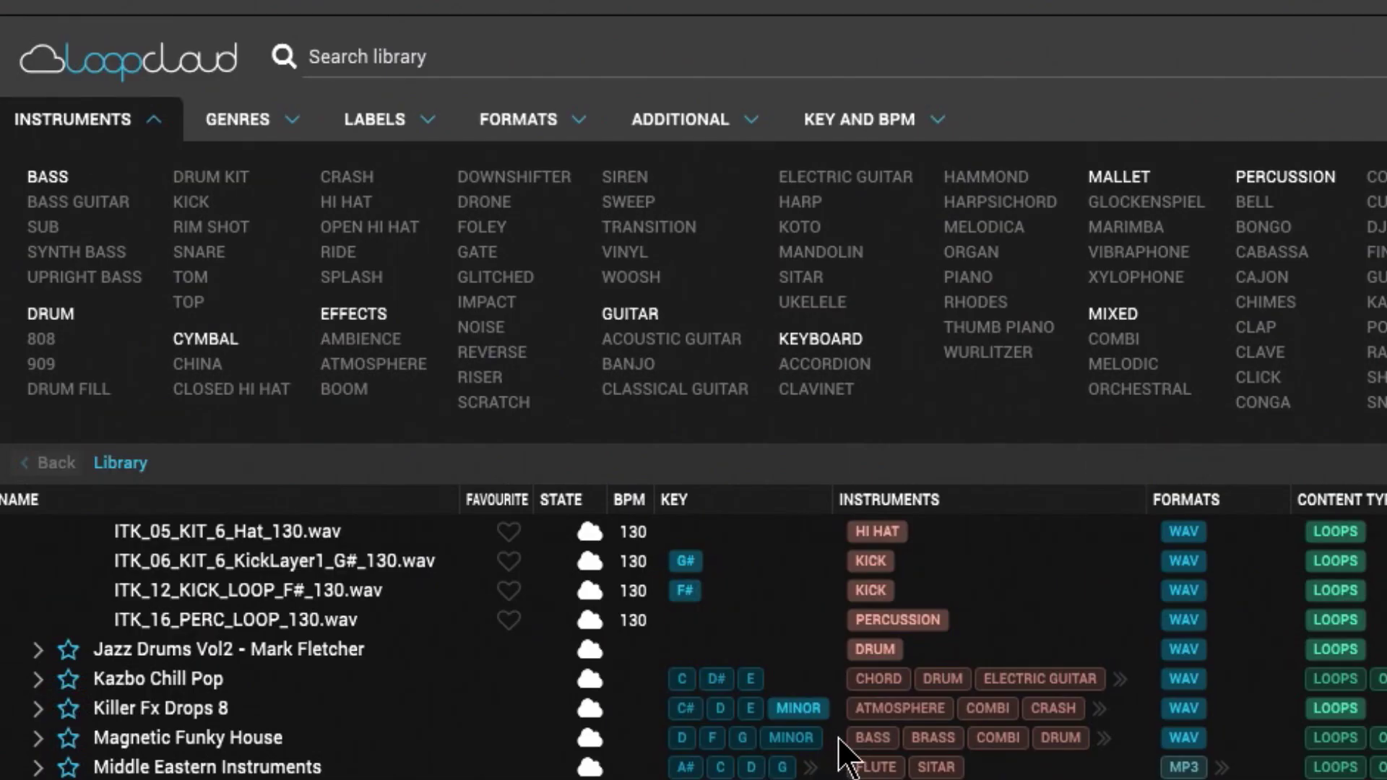
{"action": "scroll", "coordinate": [533, 774], "scroll_direction": "down", "scroll_amount": 5}
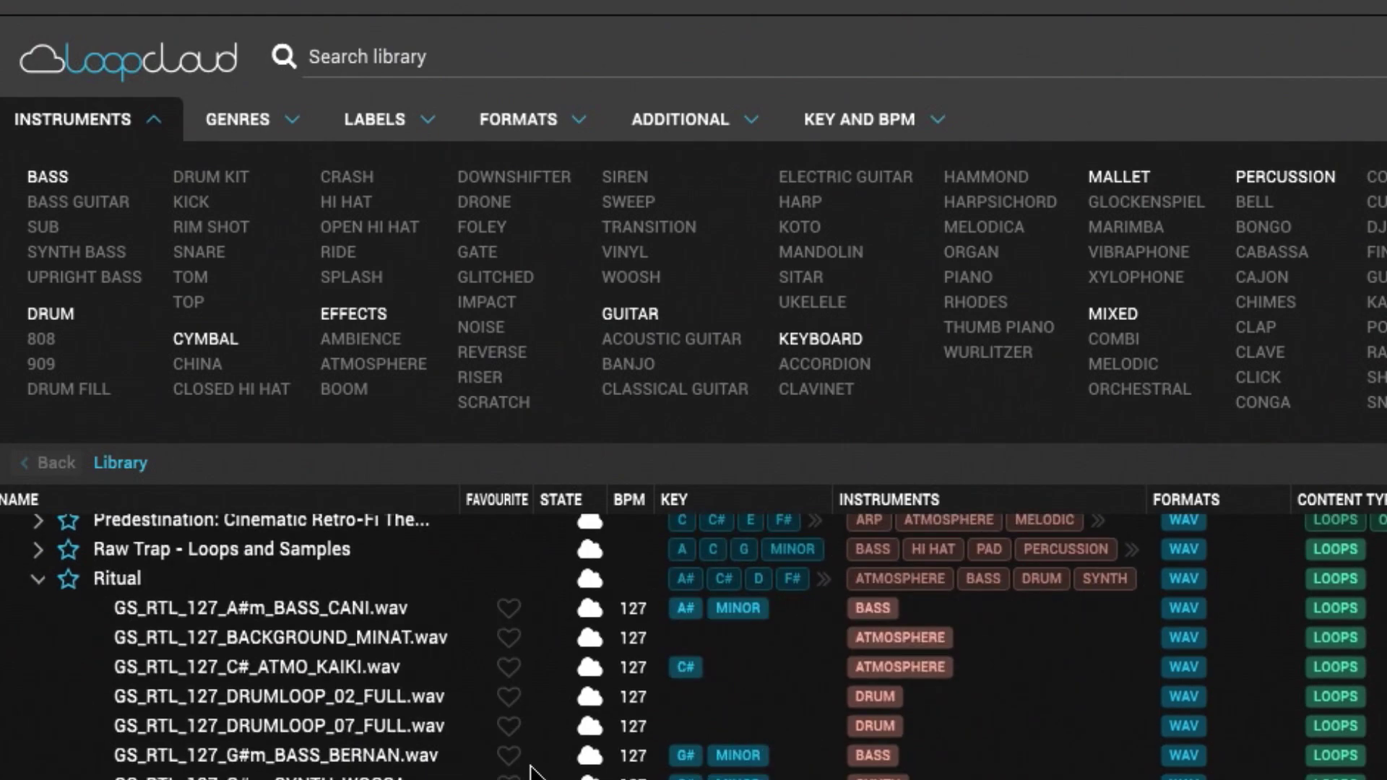
{"action": "scroll", "coordinate": [533, 775], "scroll_direction": "up", "scroll_amount": 15}
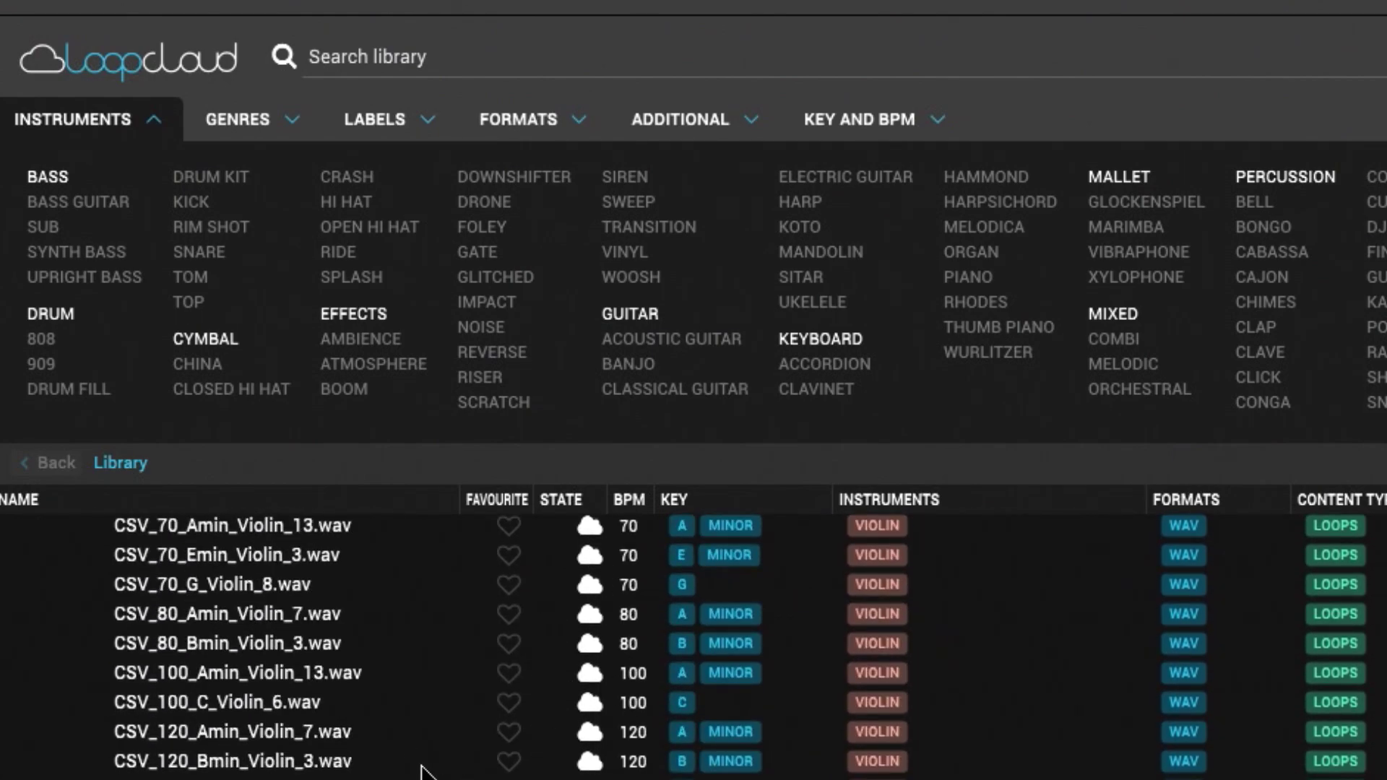
{"action": "scroll", "coordinate": [224, 766], "scroll_direction": "up", "scroll_amount": 3}
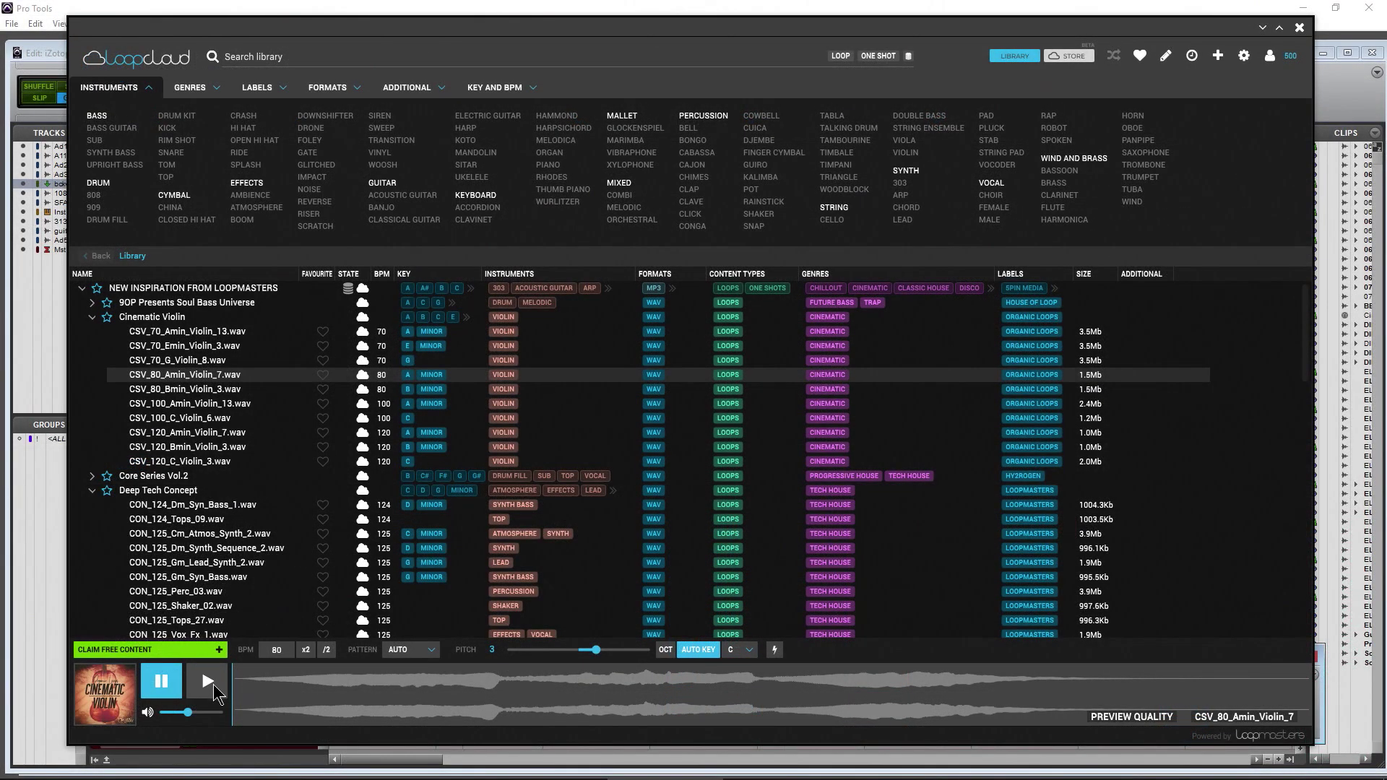
Play the CSV_80_Amin_Violin_7 preview and expand the Samples Library folder.
{"action": "left_click", "coordinate": [207, 681]}
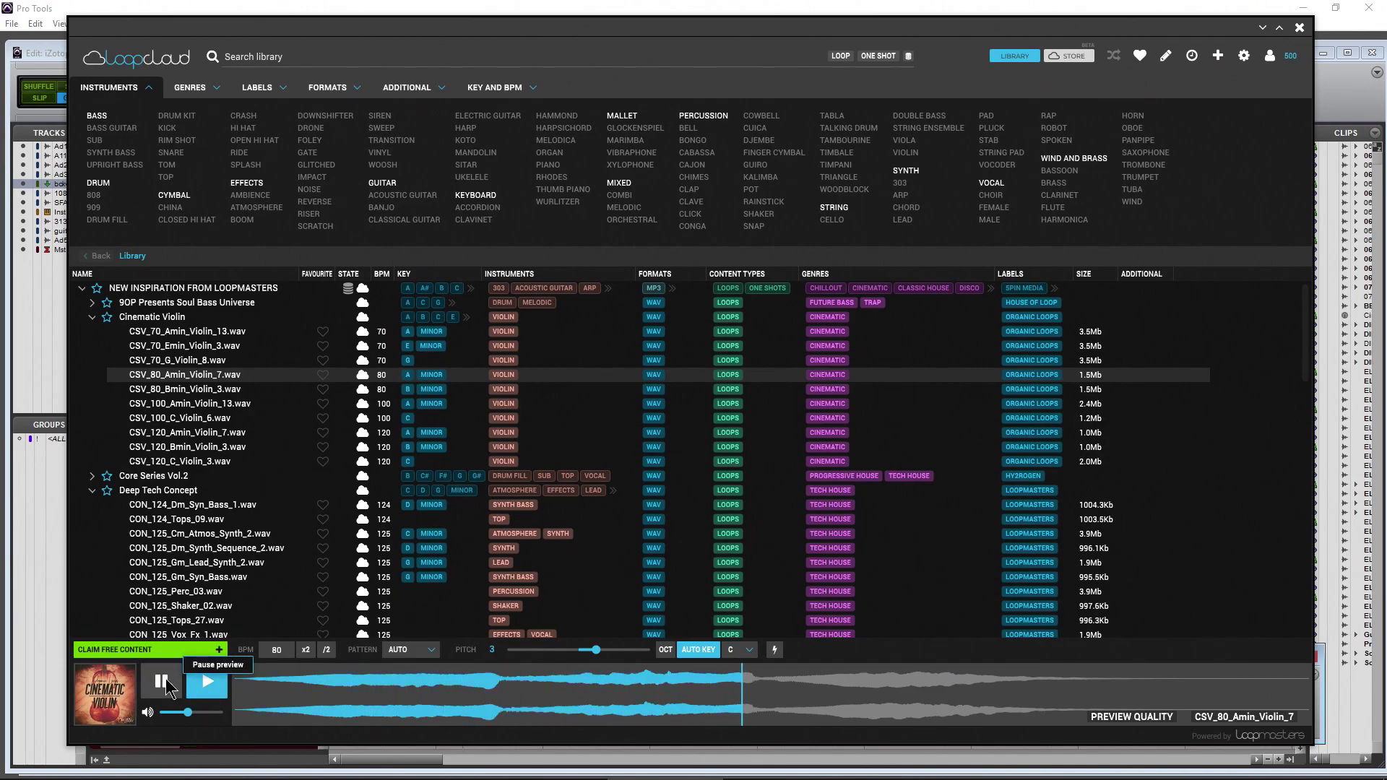
{"action": "scroll", "coordinate": [226, 562], "scroll_direction": "down", "scroll_amount": 15}
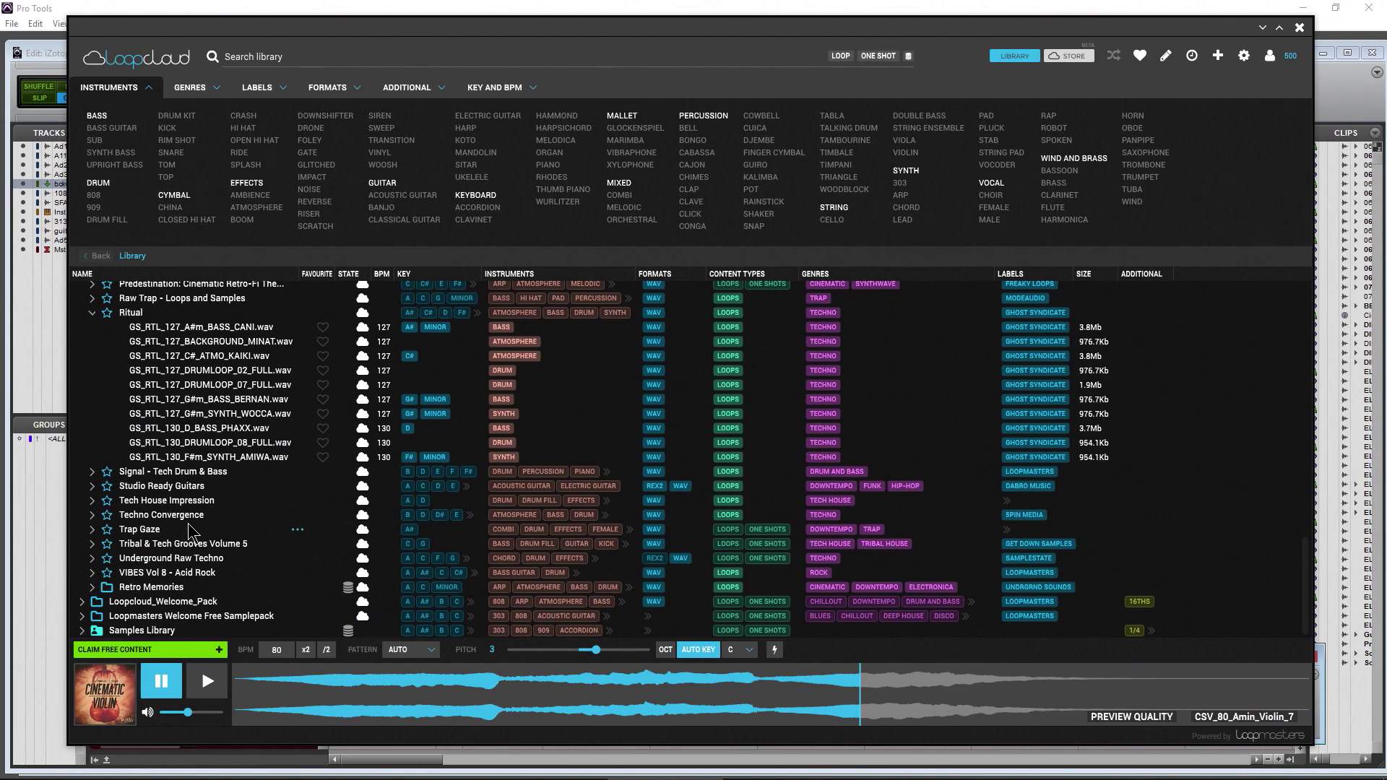
{"action": "left_click", "coordinate": [113, 632]}
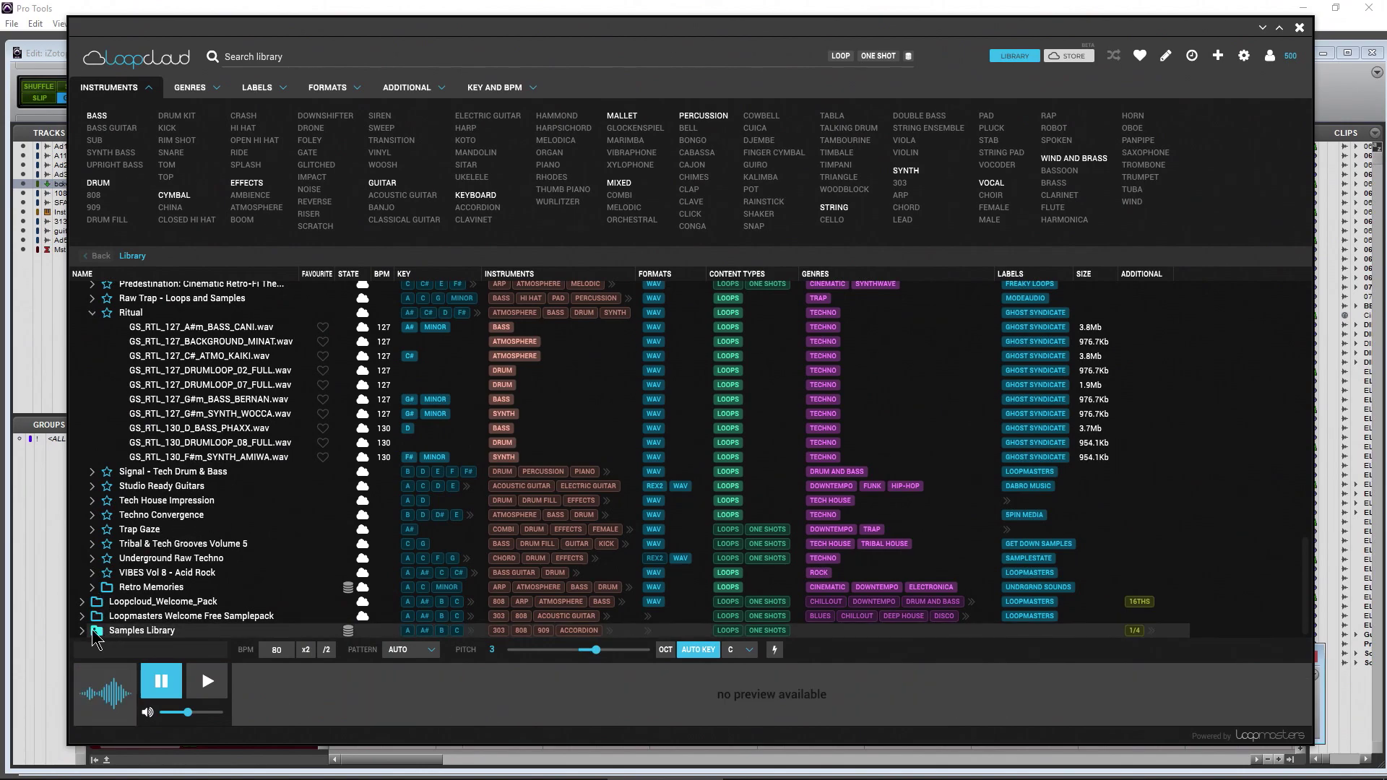
{"action": "left_click", "coordinate": [93, 630]}
{"action": "scroll", "coordinate": [335, 405], "scroll_direction": "down", "scroll_amount": 9}
{"action": "scroll", "coordinate": [334, 405], "scroll_direction": "up", "scroll_amount": 3}
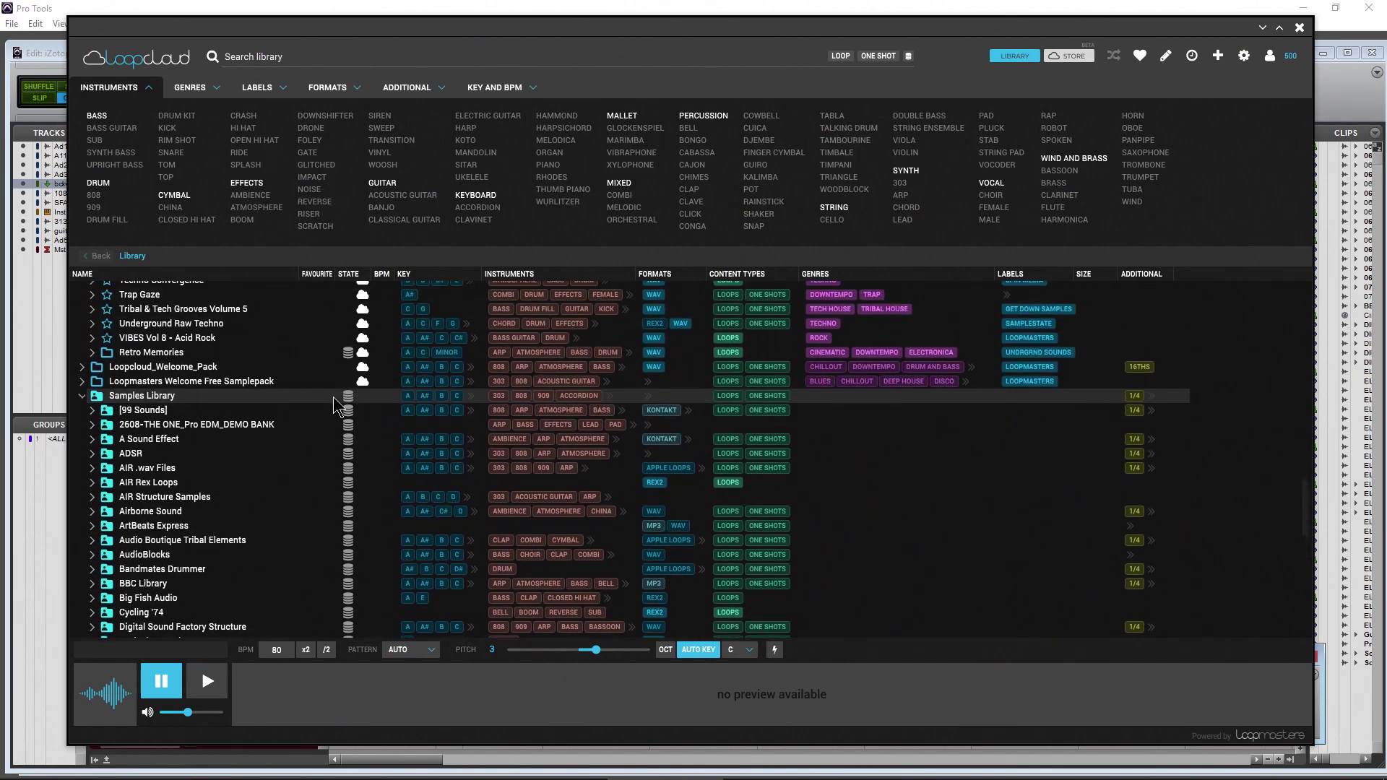
{"action": "scroll", "coordinate": [220, 432], "scroll_direction": "down", "scroll_amount": 10}
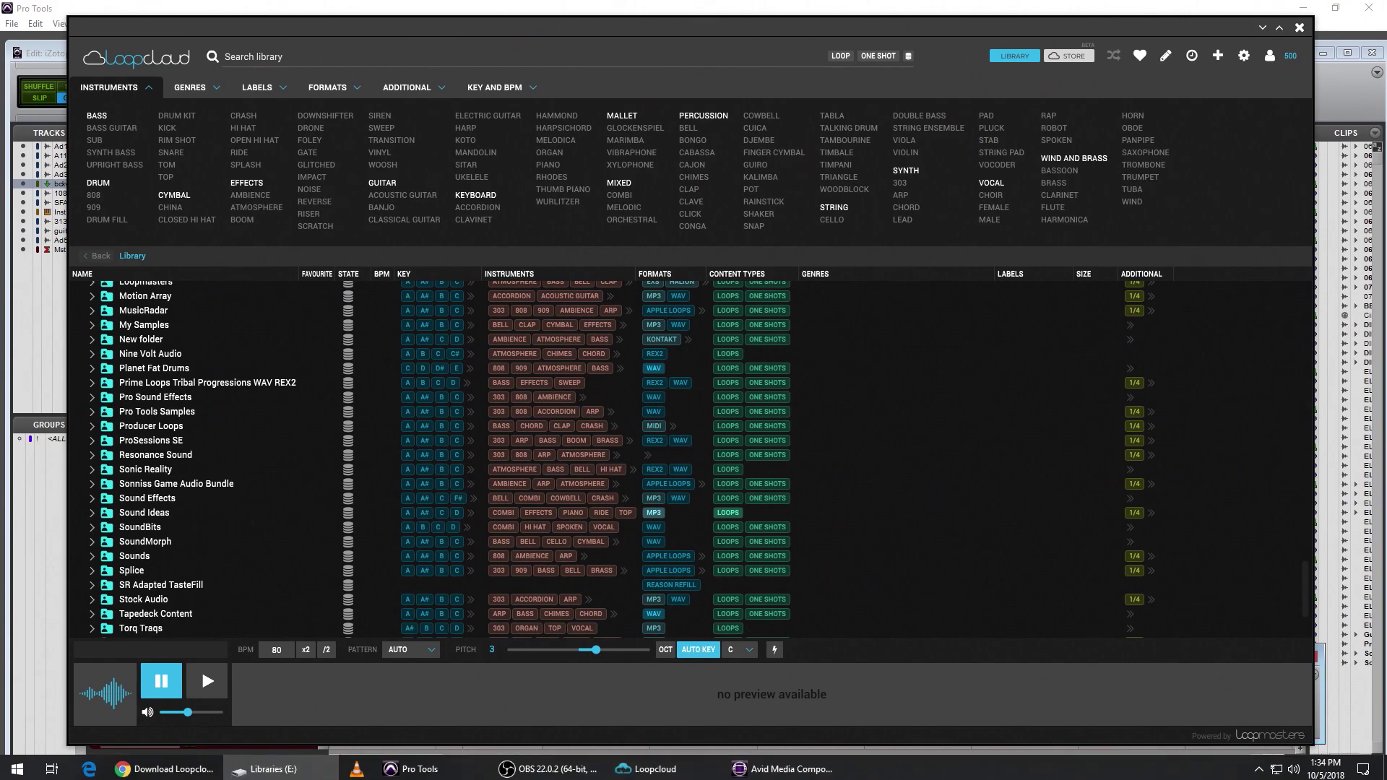
Check the Samples Library folder on the Libraries (E:) drive in File Explorer, then return to Loopcloud.
{"action": "key", "text": "alt+Tab"}
{"action": "left_click_drag", "start_coordinate": [535, 100], "coordinate": [580, 144]}
{"action": "double_click", "coordinate": [986, 341]}
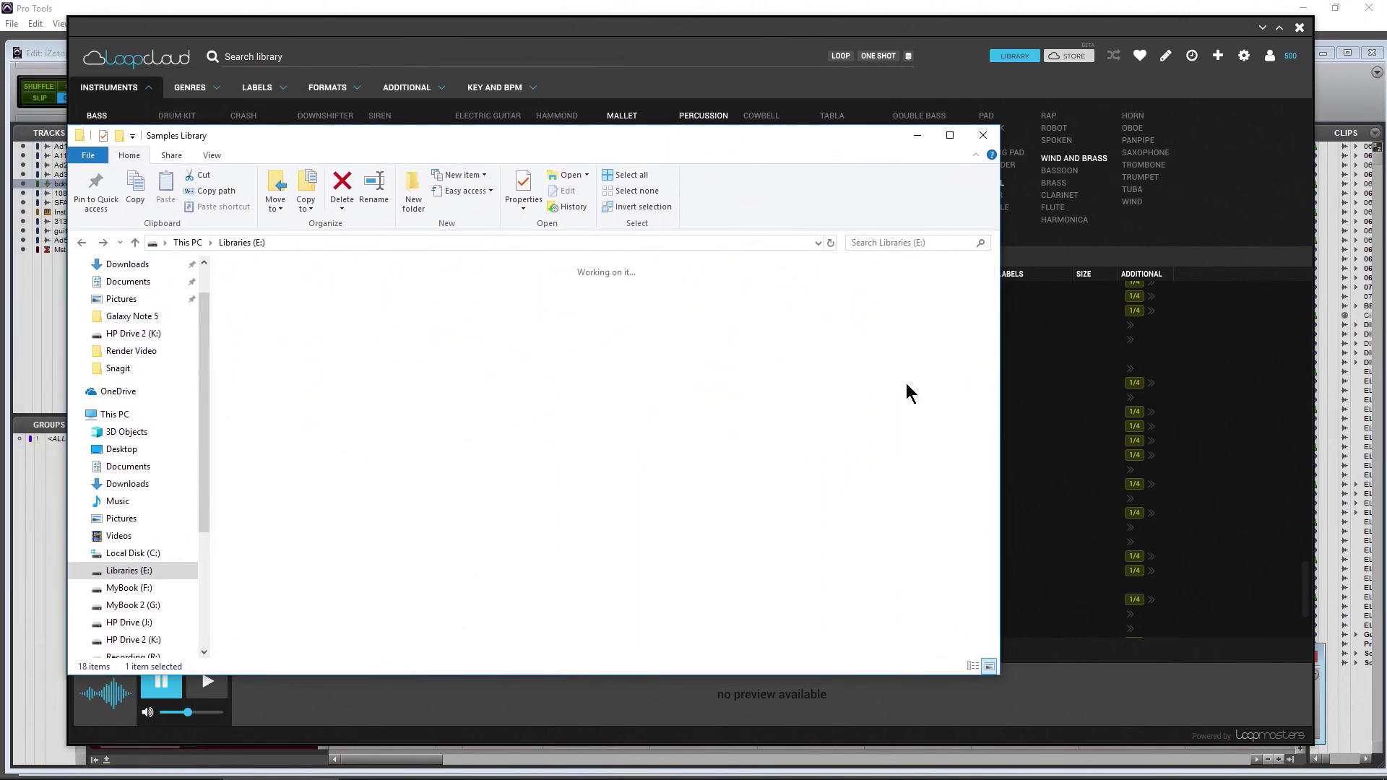
{"action": "left_click", "coordinate": [82, 242]}
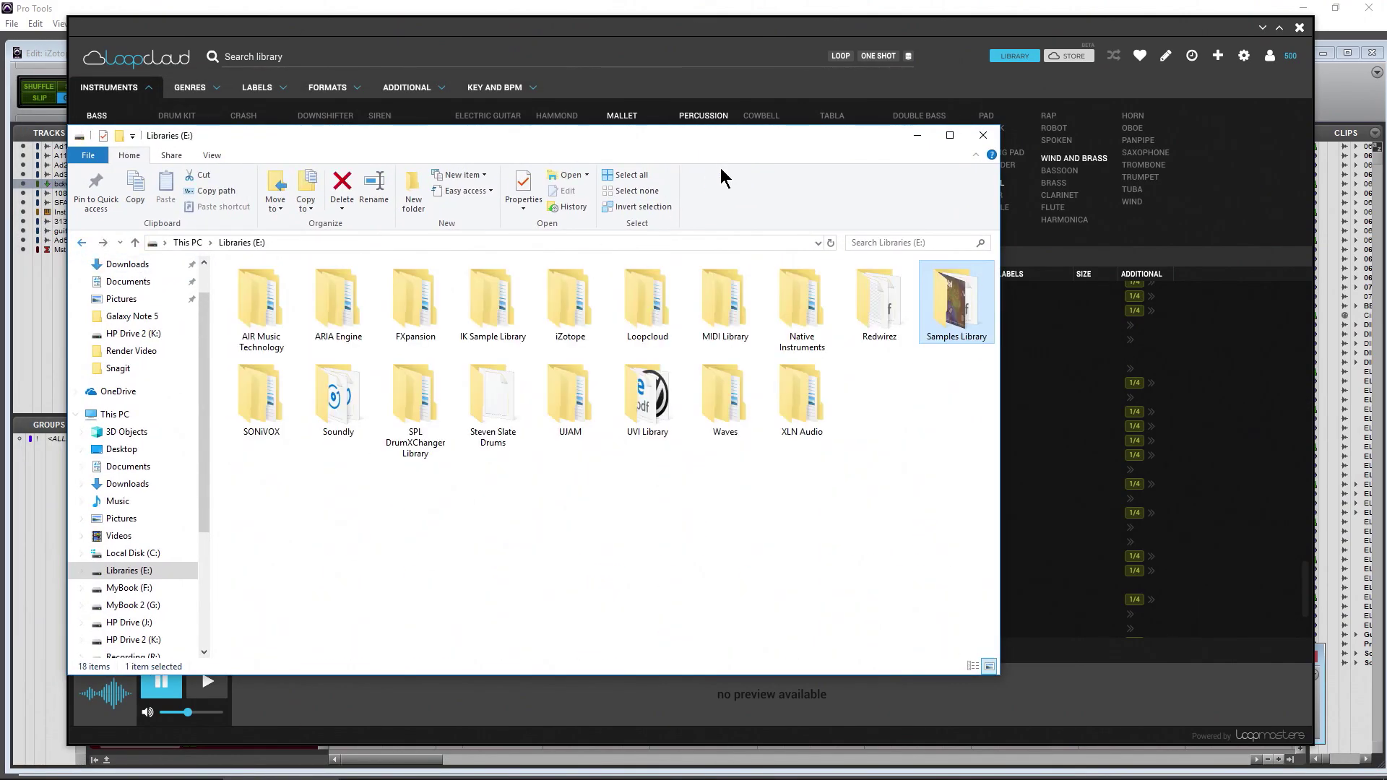
{"action": "key", "text": "alt+Tab"}
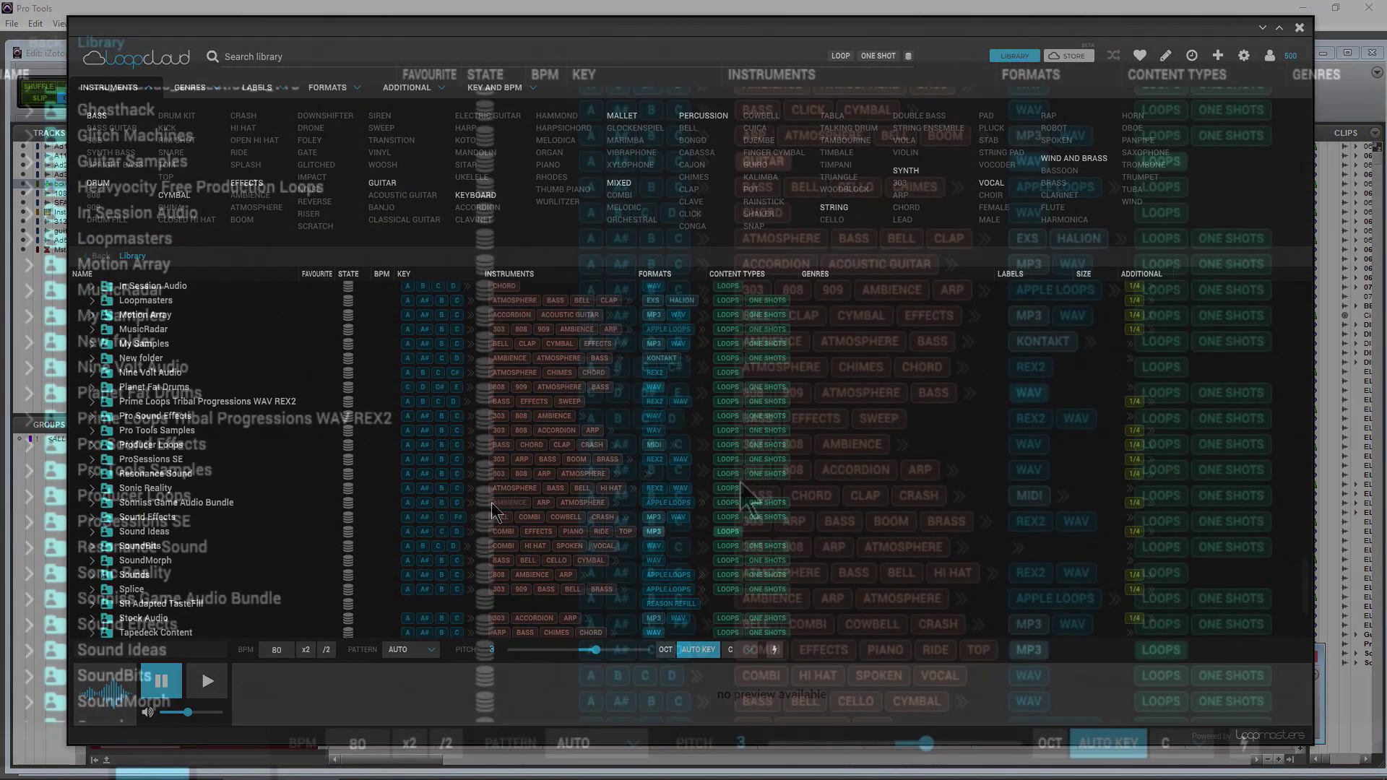
{"action": "scroll", "coordinate": [514, 524], "scroll_direction": "up", "scroll_amount": 10}
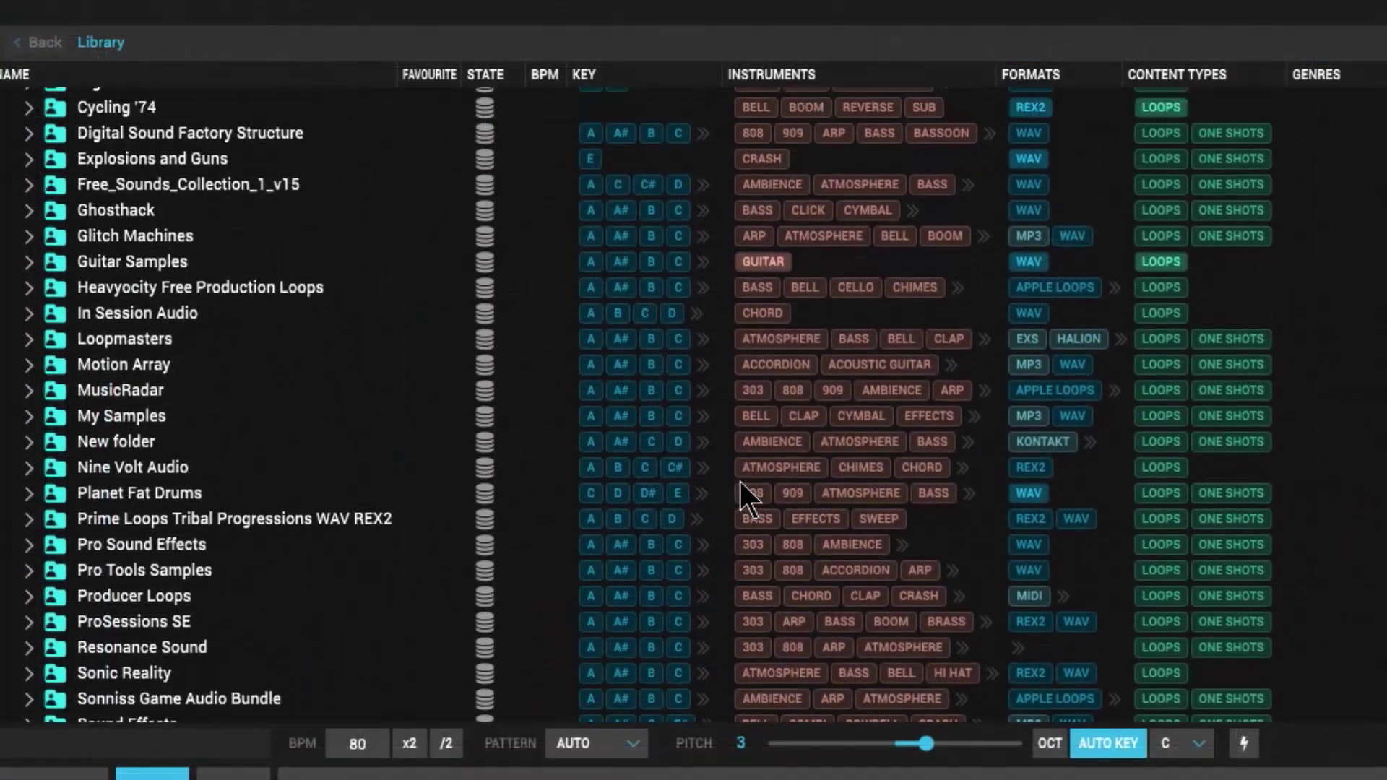
{"action": "scroll", "coordinate": [739, 481], "scroll_direction": "up", "scroll_amount": 3}
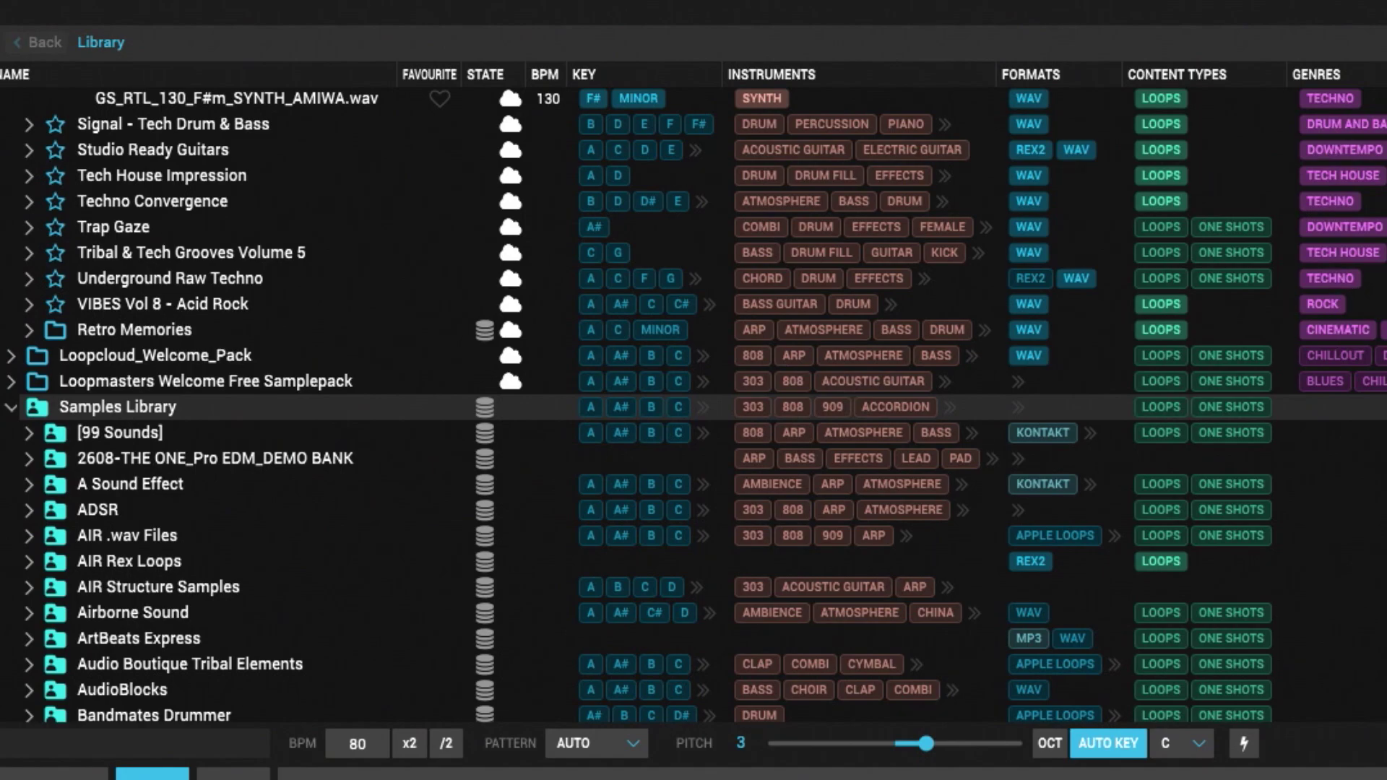
{"action": "scroll", "coordinate": [755, 469], "scroll_direction": "down", "scroll_amount": 13}
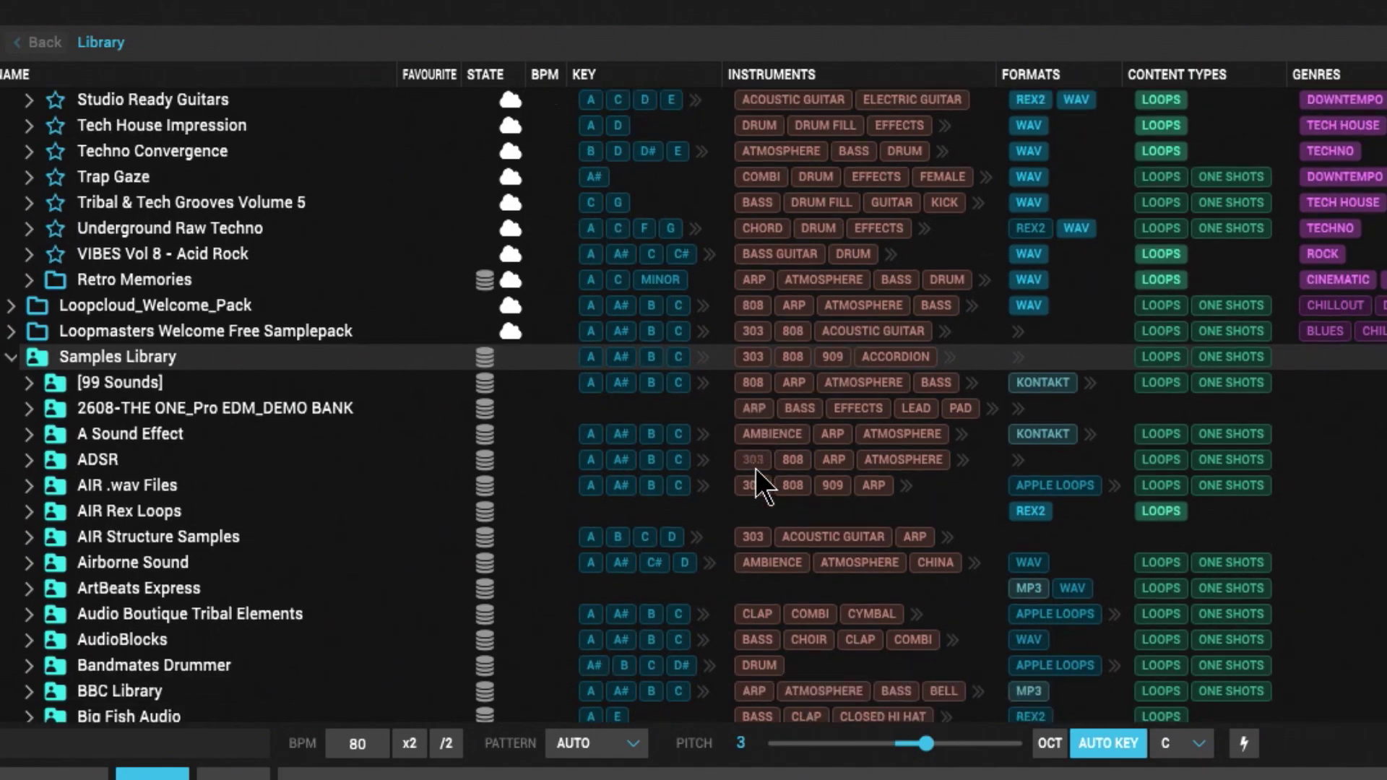
{"action": "scroll", "coordinate": [756, 470], "scroll_direction": "down", "scroll_amount": 2}
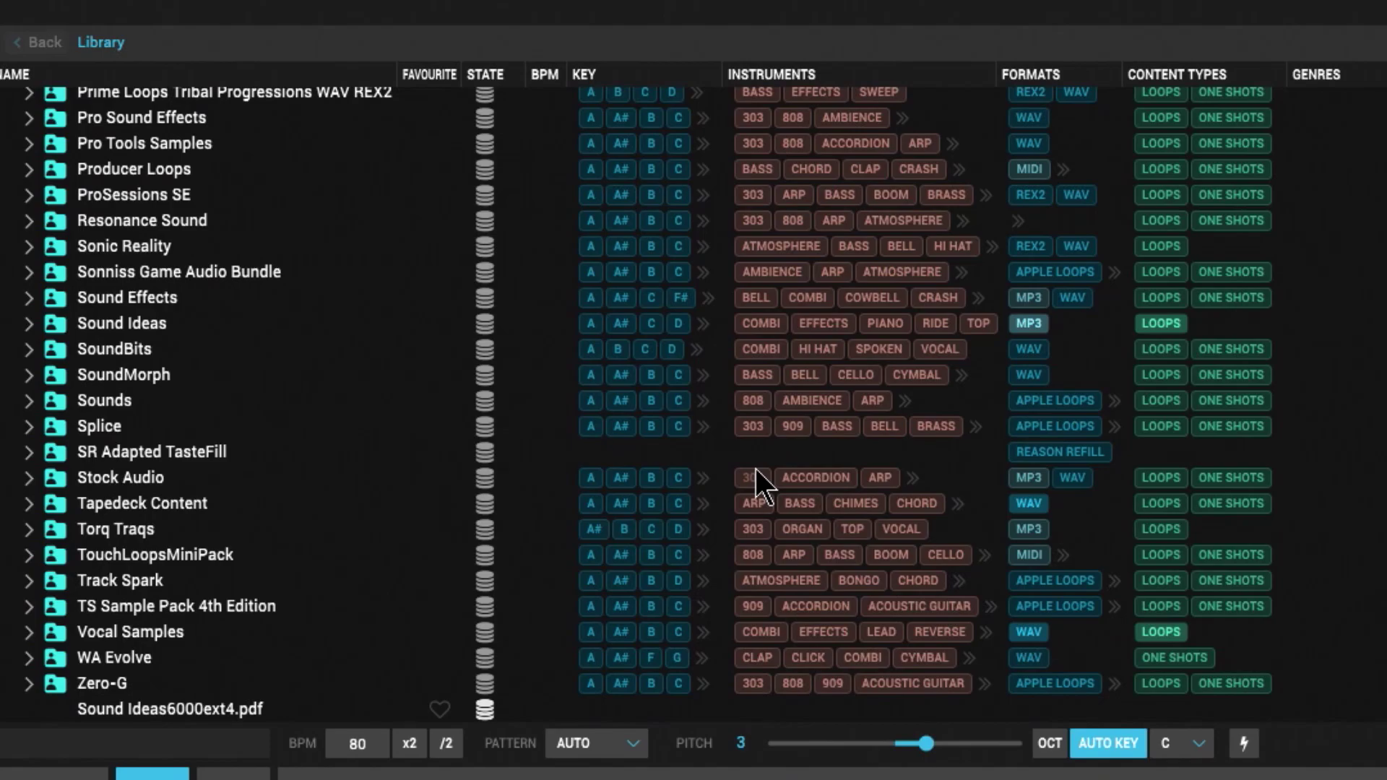
{"action": "scroll", "coordinate": [756, 469], "scroll_direction": "up", "scroll_amount": 7}
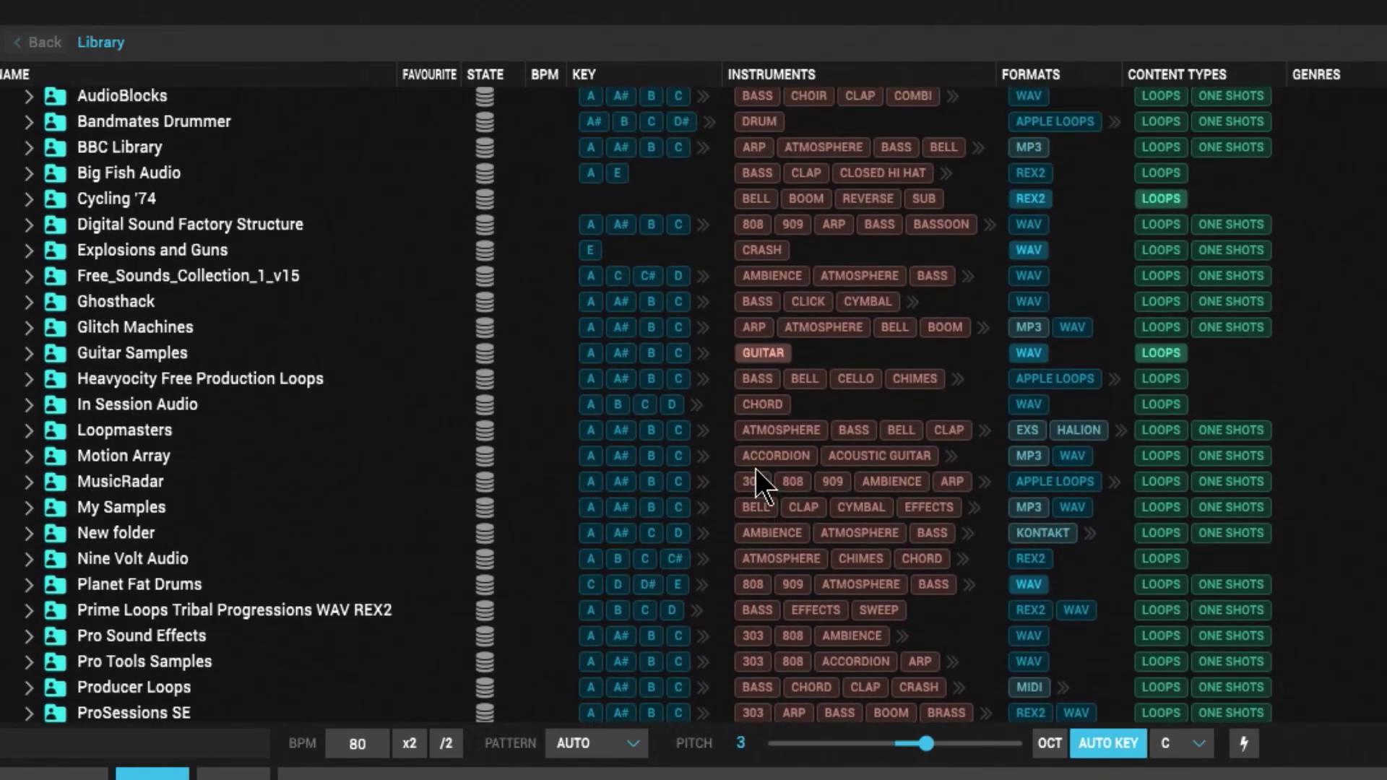
{"action": "scroll", "coordinate": [756, 470], "scroll_direction": "up", "scroll_amount": 6}
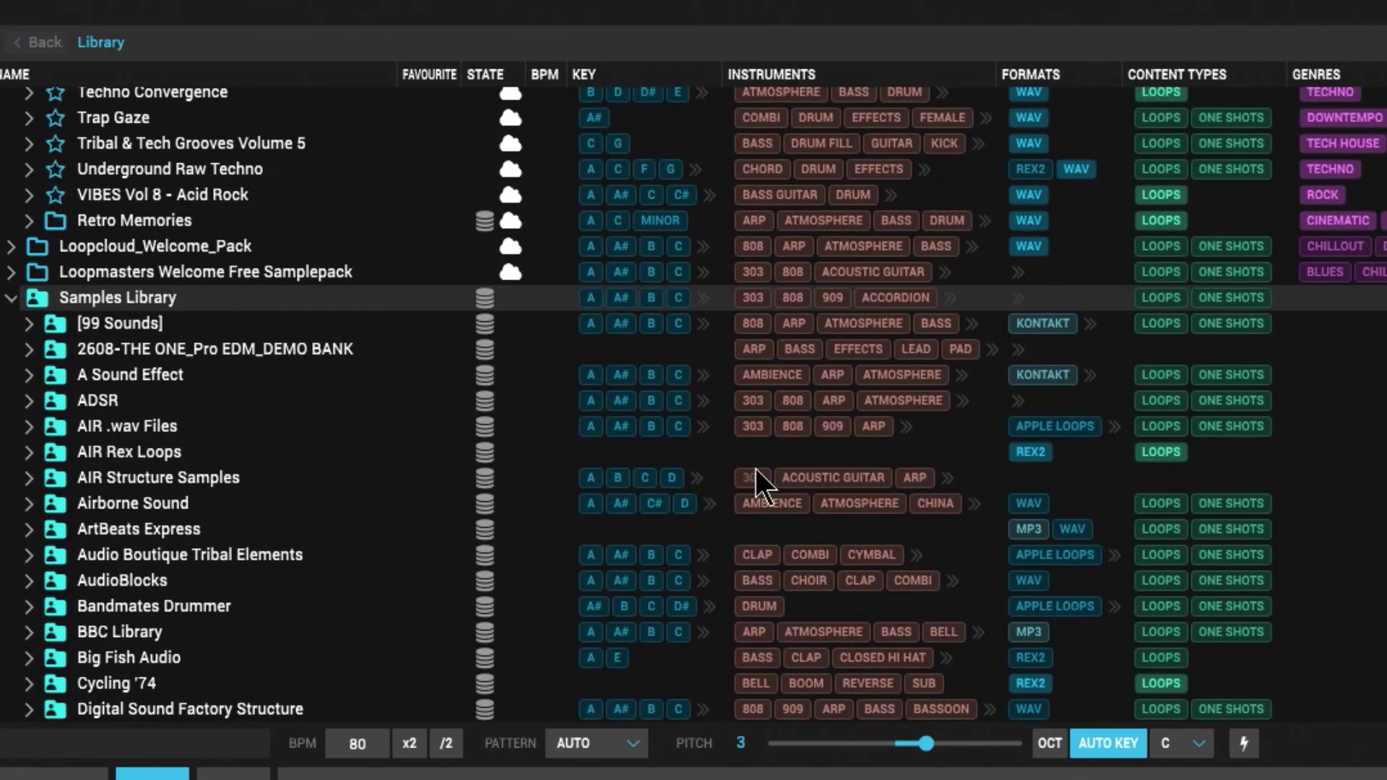
{"action": "scroll", "coordinate": [755, 469], "scroll_direction": "up", "scroll_amount": 1}
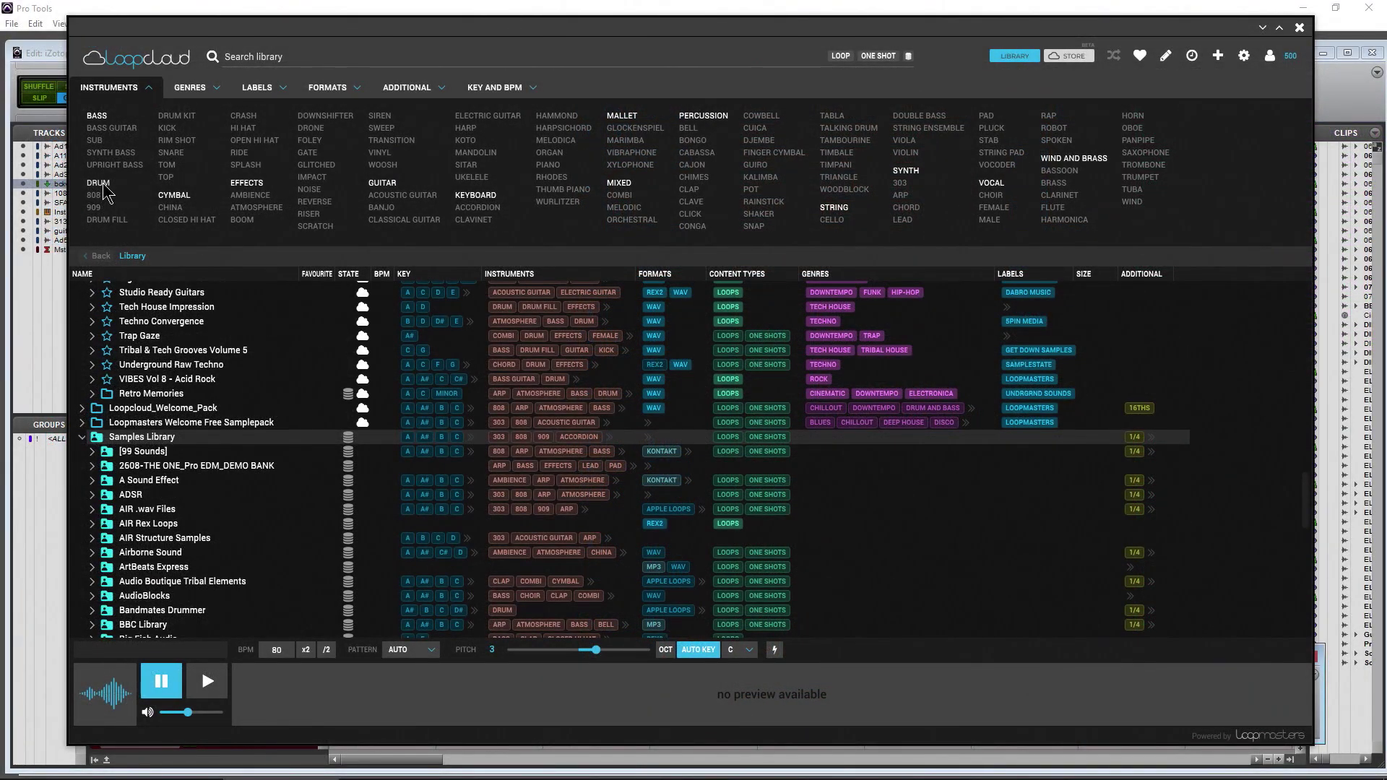
Filter the library to DRUM and KICK and play Kick_Distortion-01.
{"action": "left_click", "coordinate": [101, 185]}
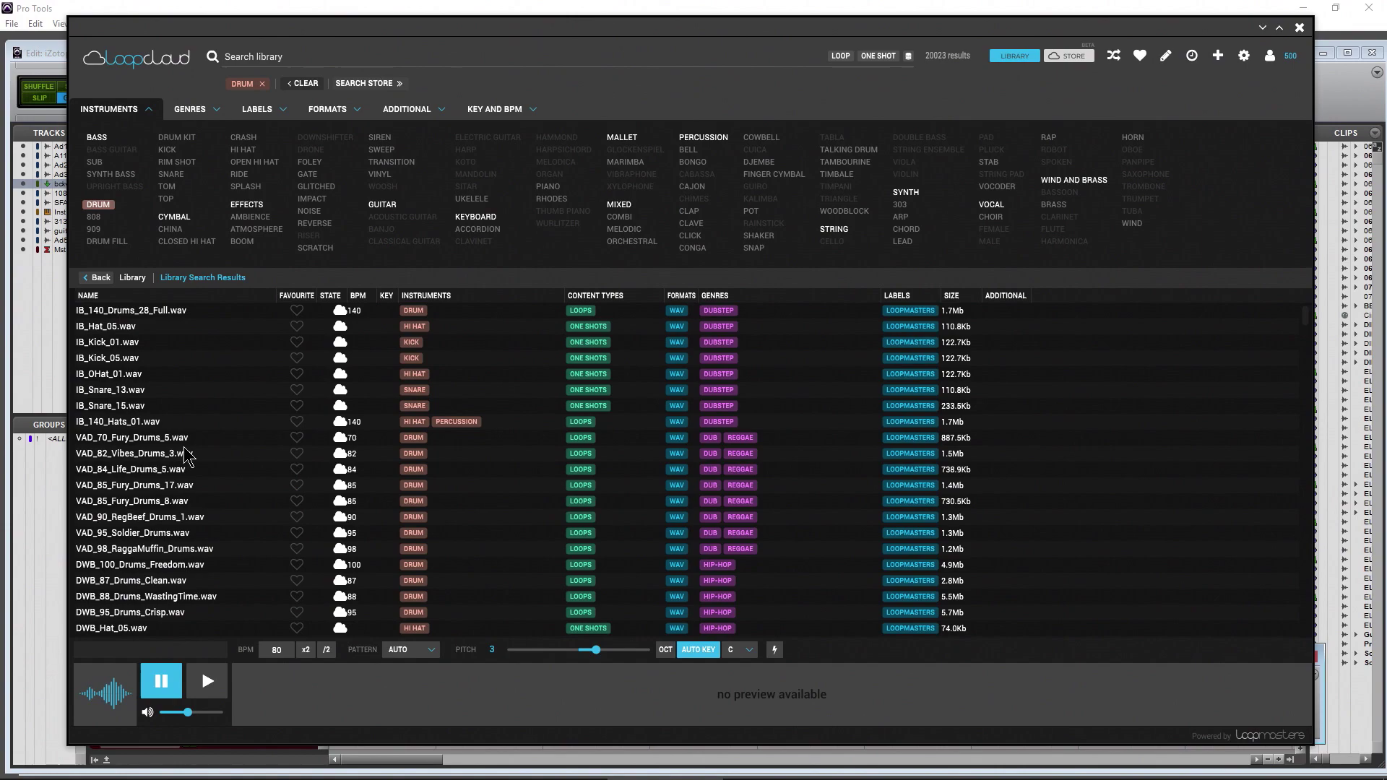
{"action": "left_click", "coordinate": [167, 150]}
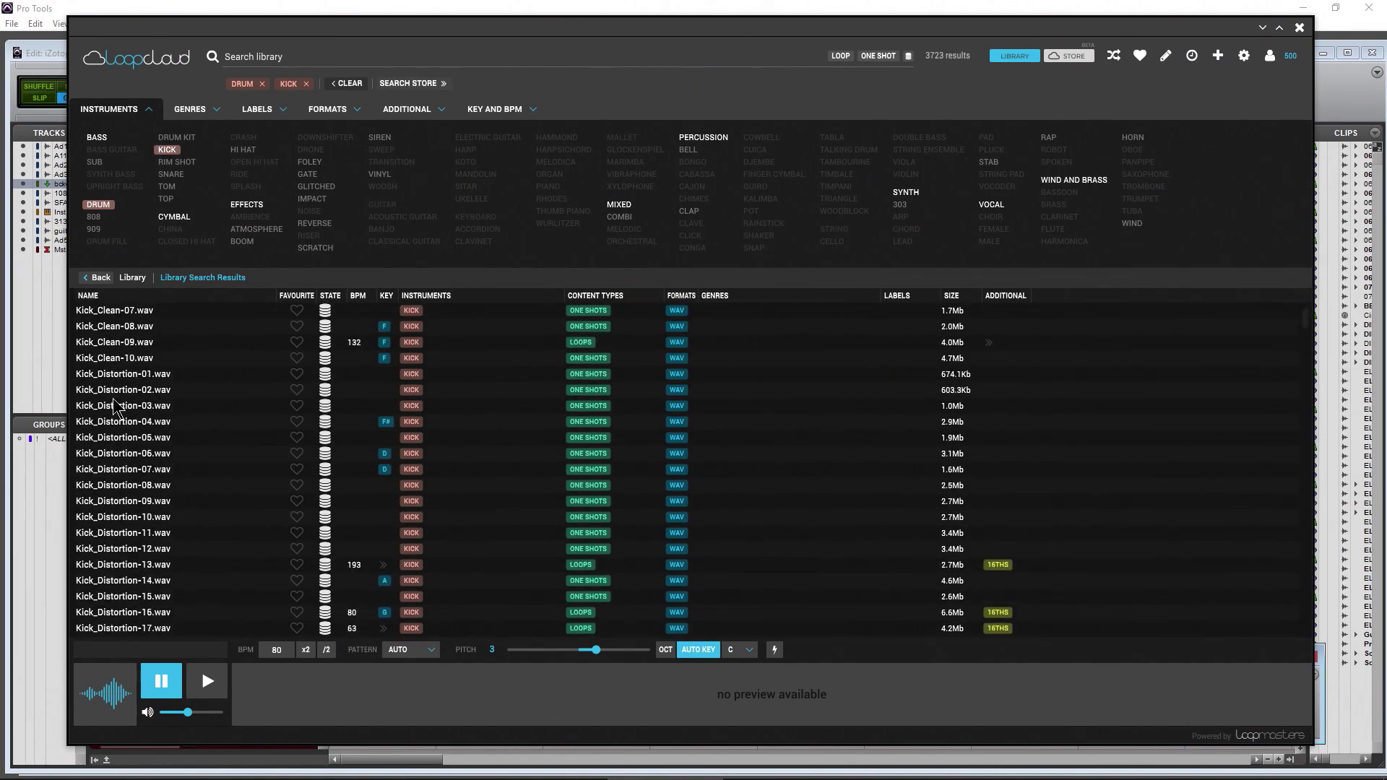
{"action": "left_click", "coordinate": [118, 376]}
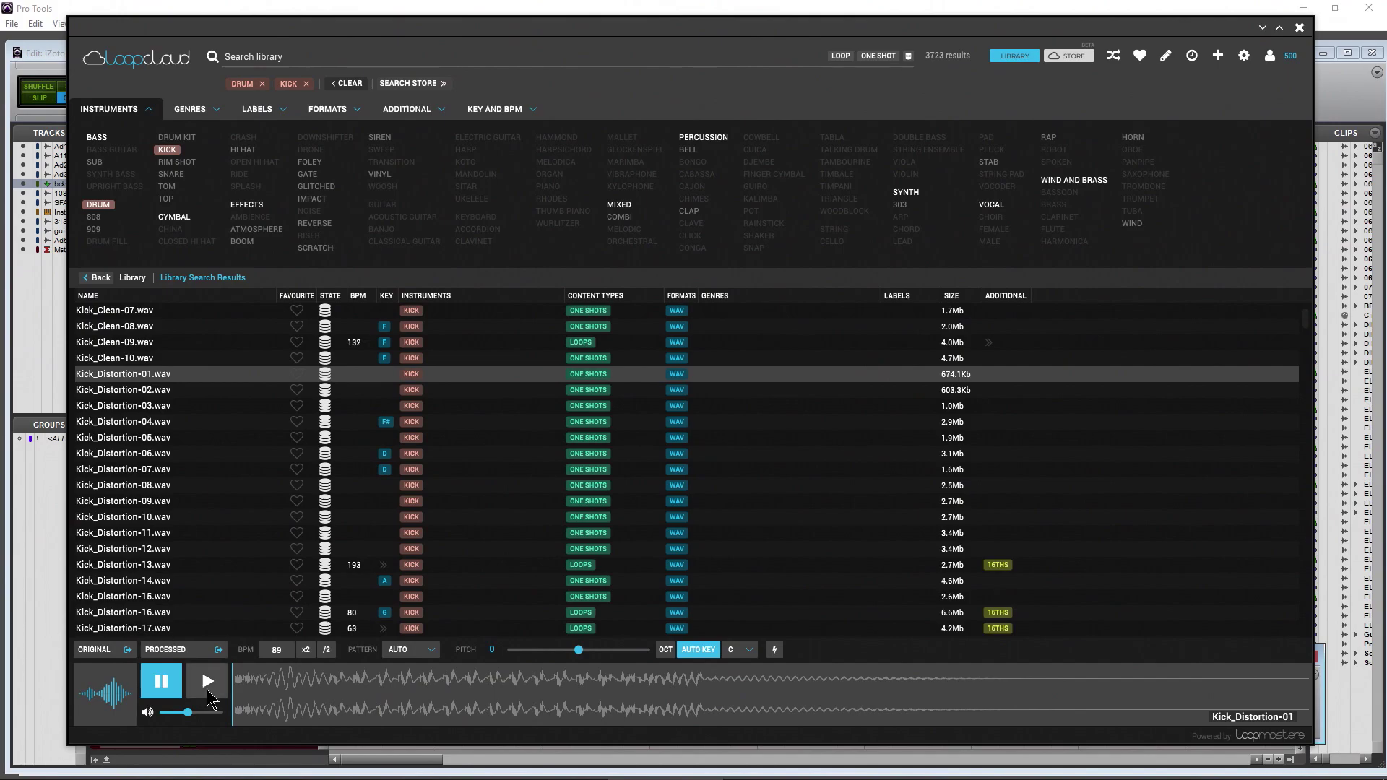
{"action": "left_click", "coordinate": [207, 689]}
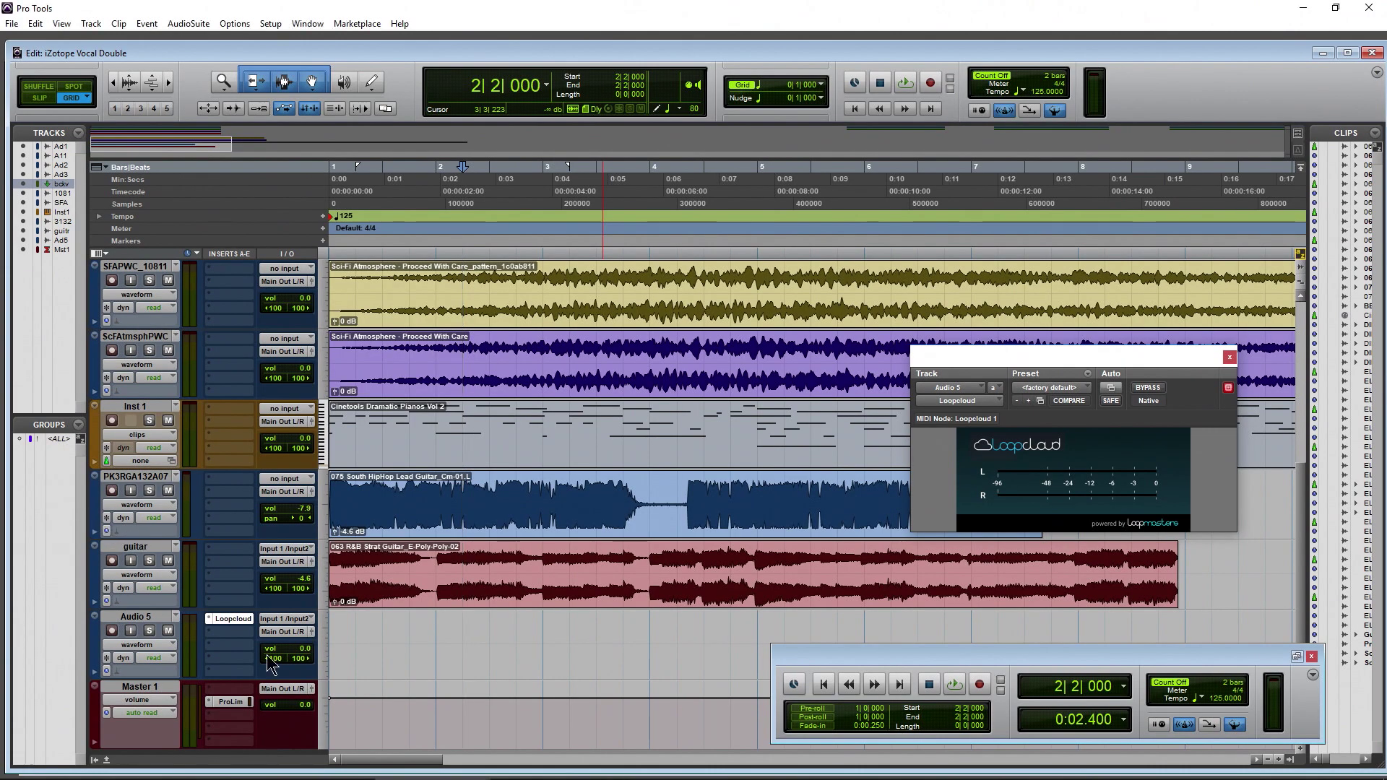
Audition Kick_Distortion-08, -11, -12 and -13, then pause the preview.
{"action": "left_click", "coordinate": [646, 772]}
{"action": "left_click", "coordinate": [127, 491]}
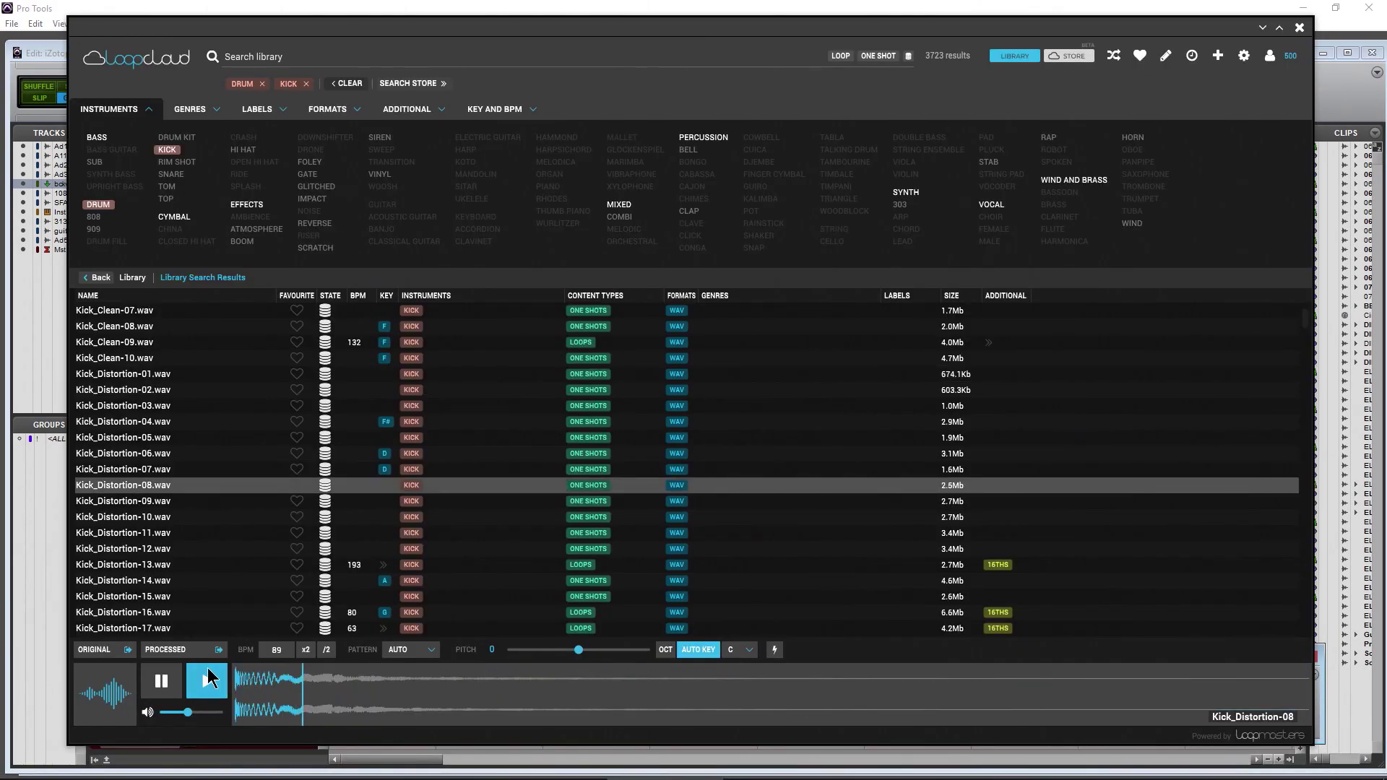
{"action": "left_click", "coordinate": [137, 536]}
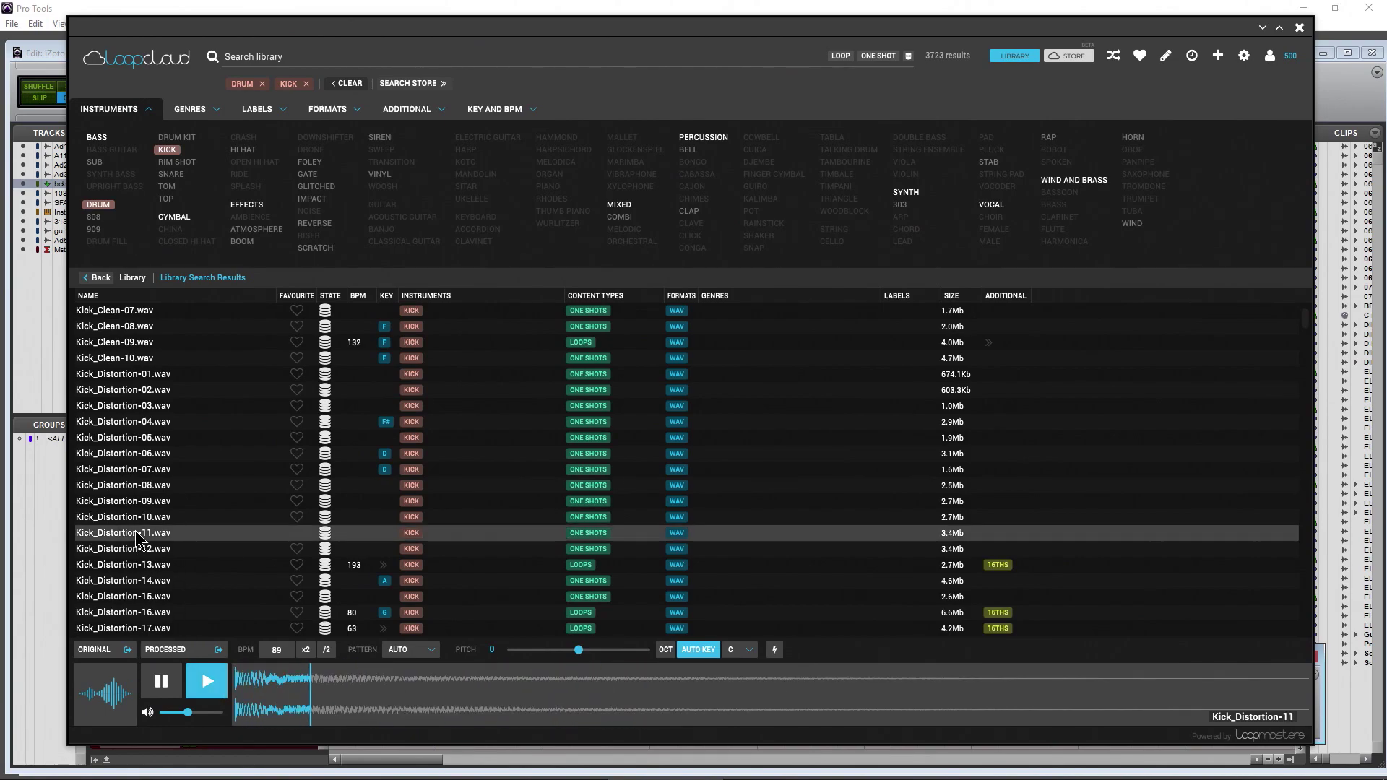
{"action": "left_click", "coordinate": [130, 554]}
{"action": "left_click", "coordinate": [131, 568]}
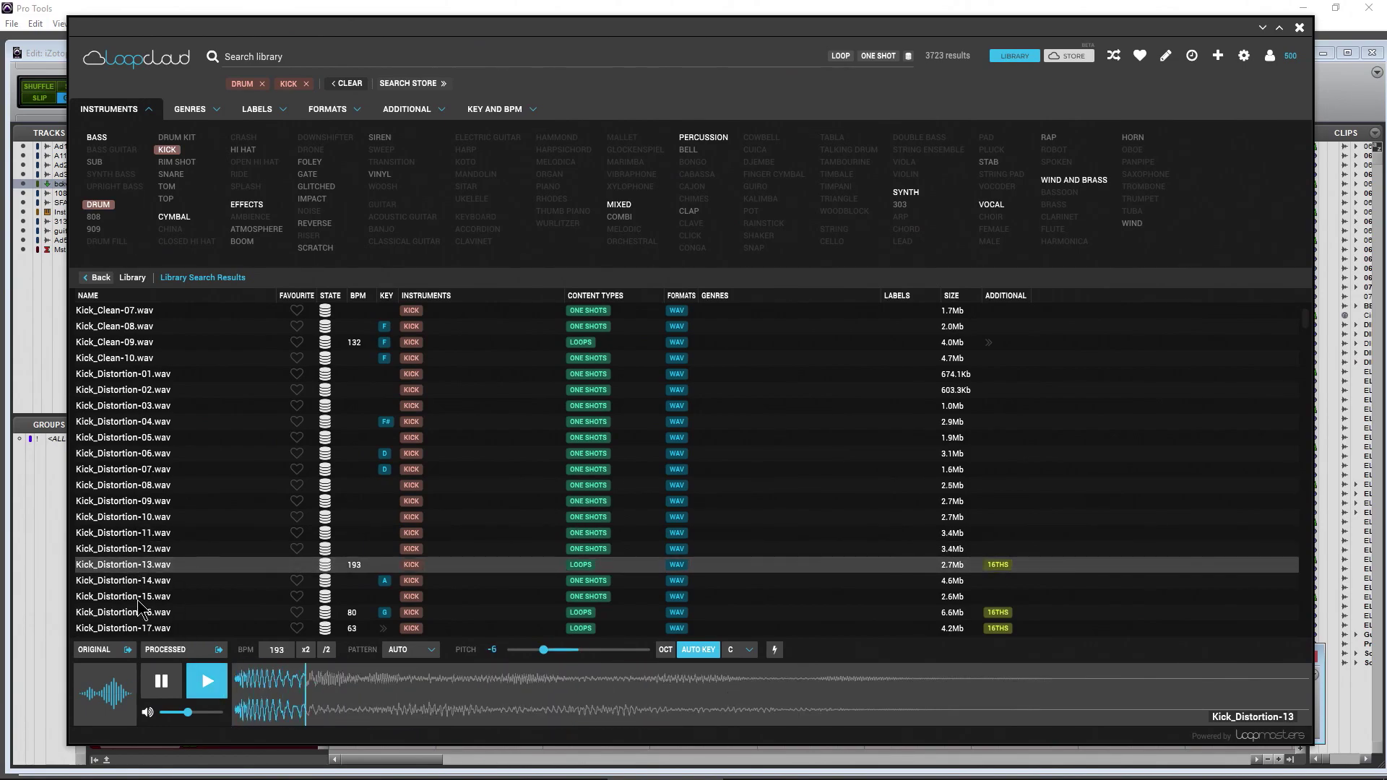
{"action": "left_click", "coordinate": [166, 679]}
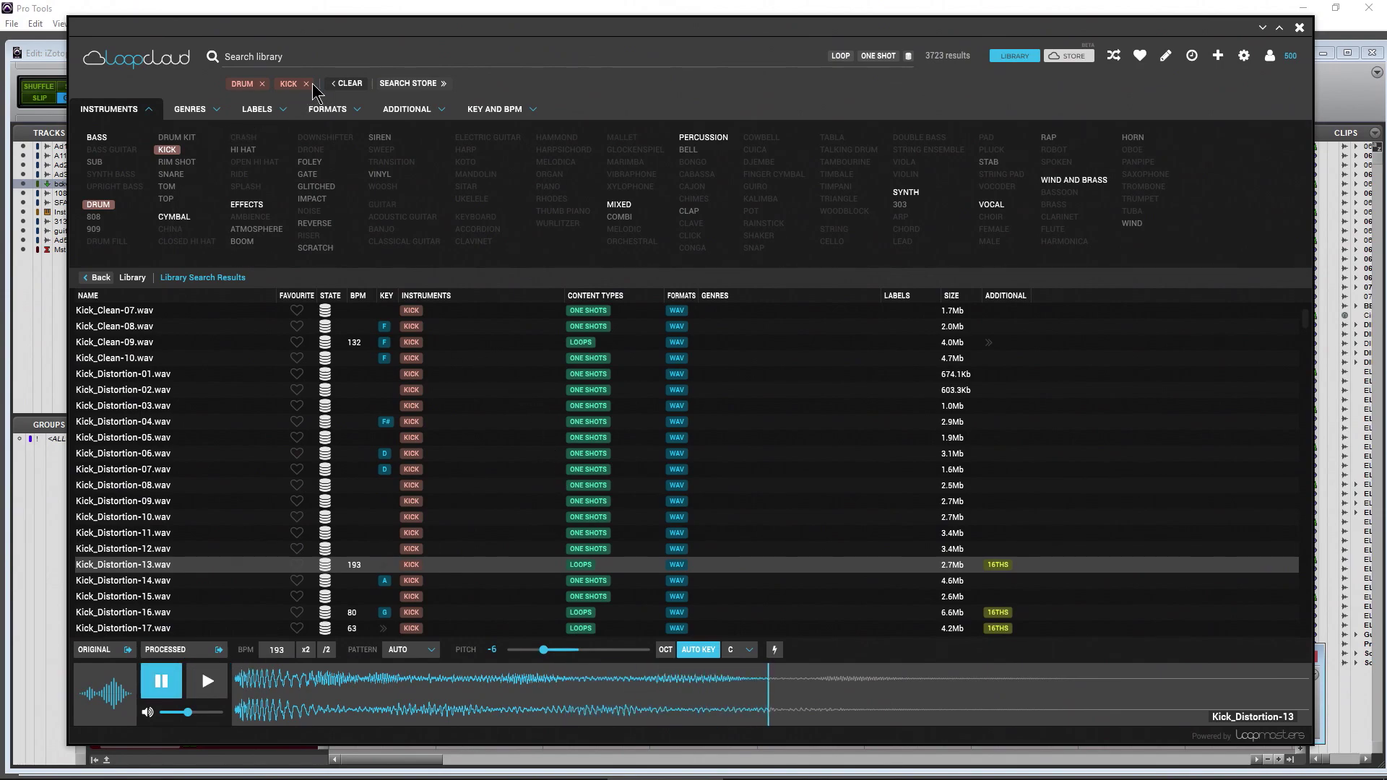
Remove the KICK and DRUM filters after previewing VAD_70_Fury_Drums_5 and opening its tag editor.
{"action": "left_click", "coordinate": [277, 88]}
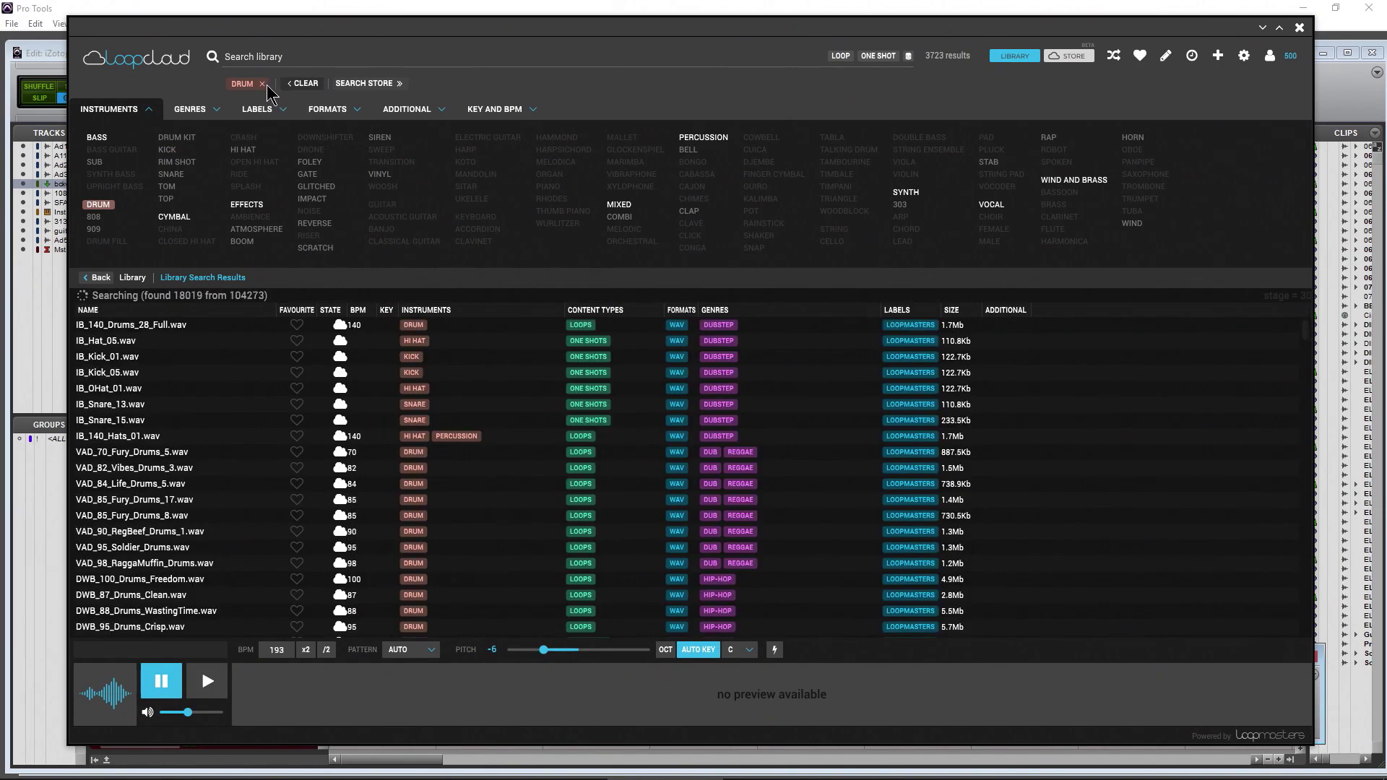
{"action": "left_click", "coordinate": [110, 444]}
{"action": "left_click", "coordinate": [1165, 56]}
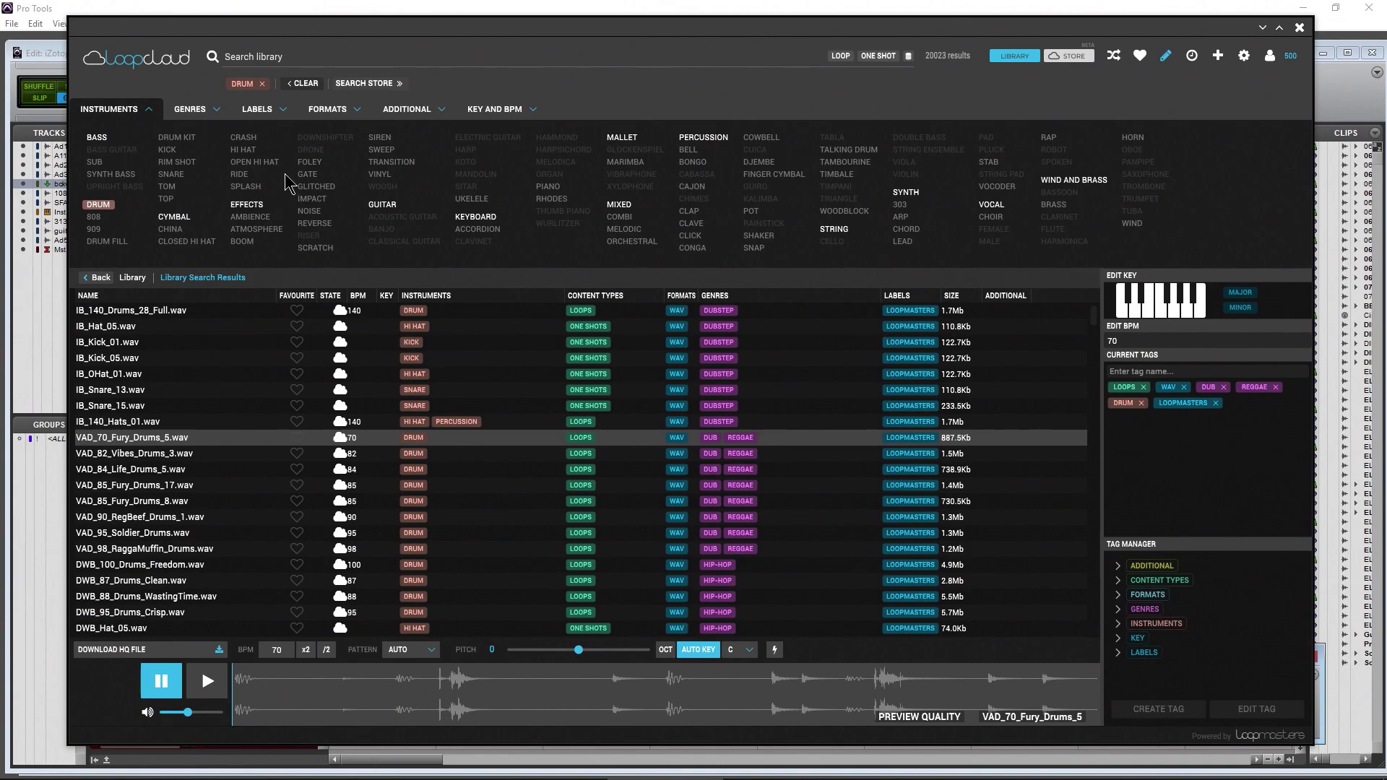
{"action": "left_click", "coordinate": [262, 84]}
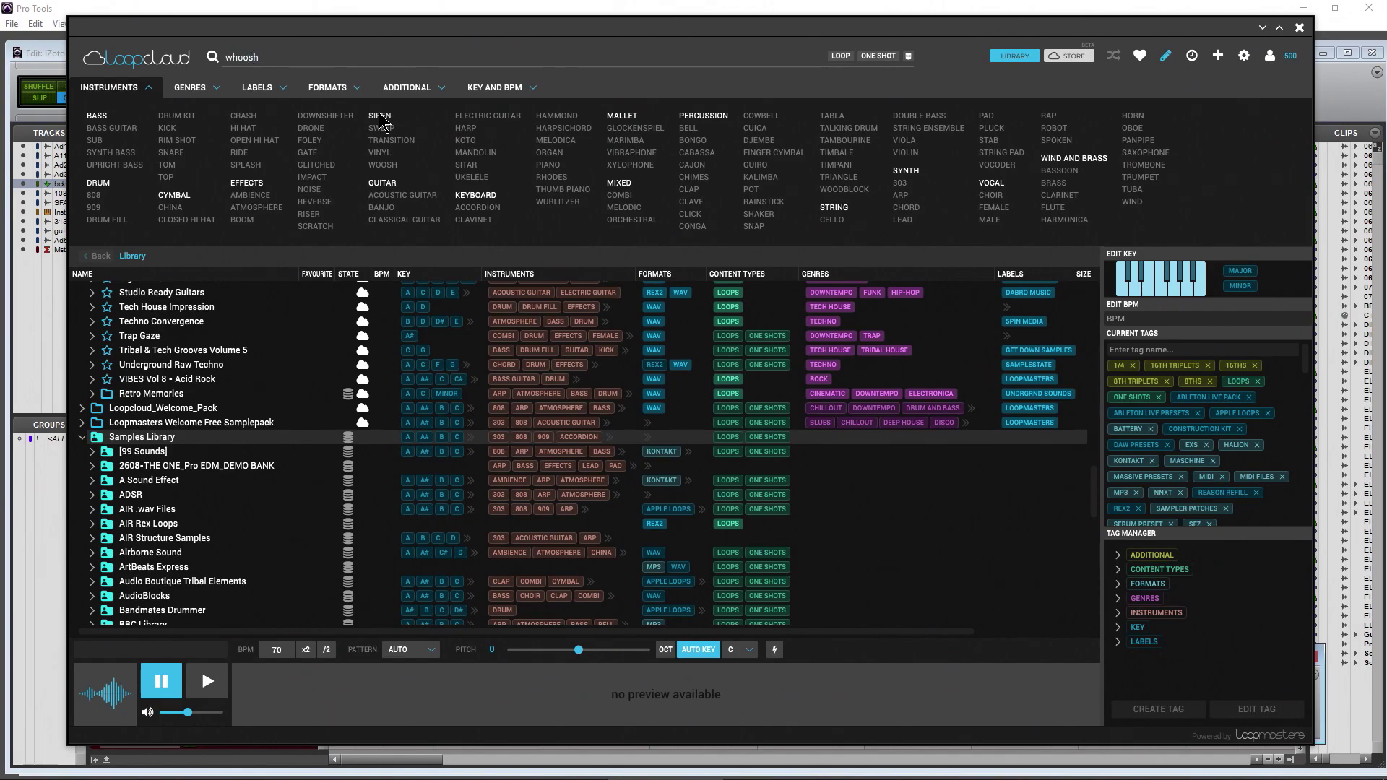
Search 'whoosh' and preview Whoosher_Short_Richochet_7 and Sabre,Swing,Whoosh,Deep,Strong.
{"action": "key", "text": "Return"}
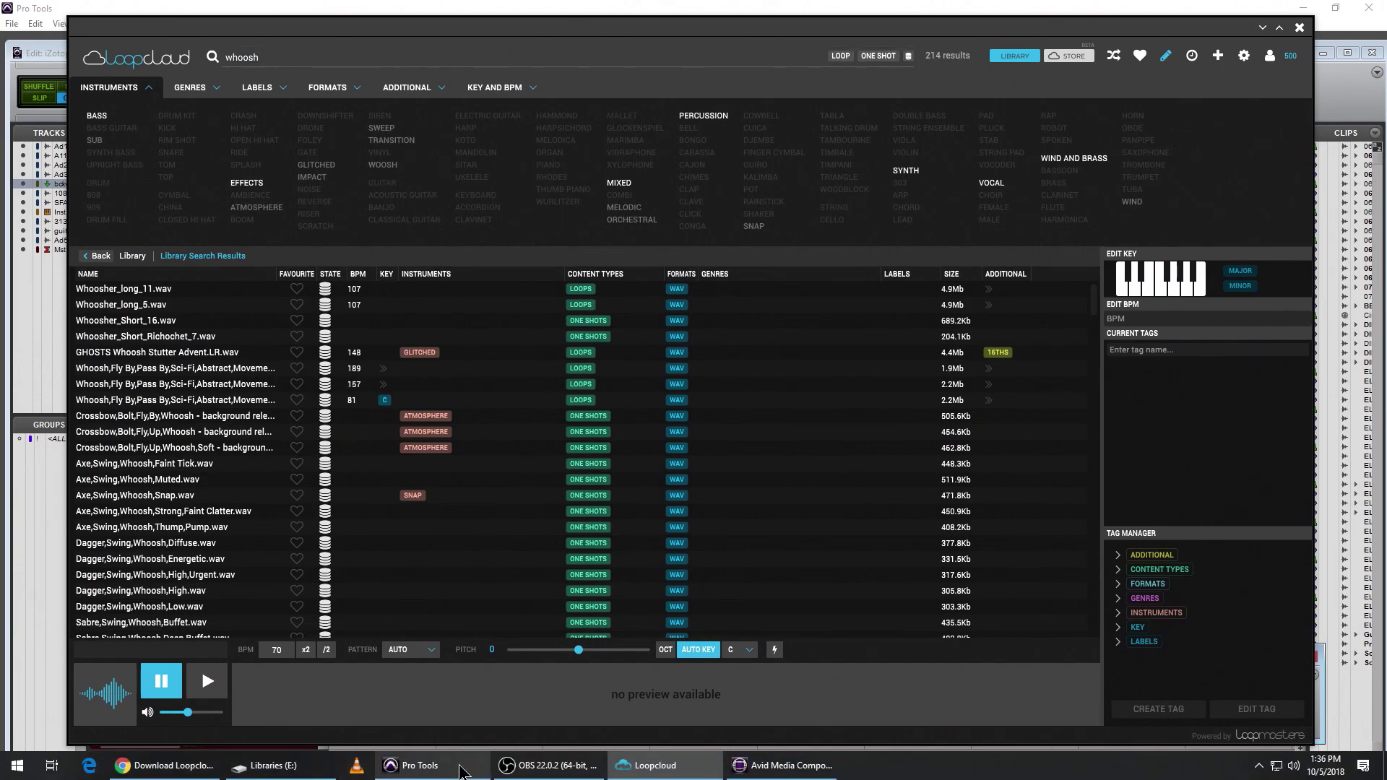
{"action": "left_click", "coordinate": [783, 774]}
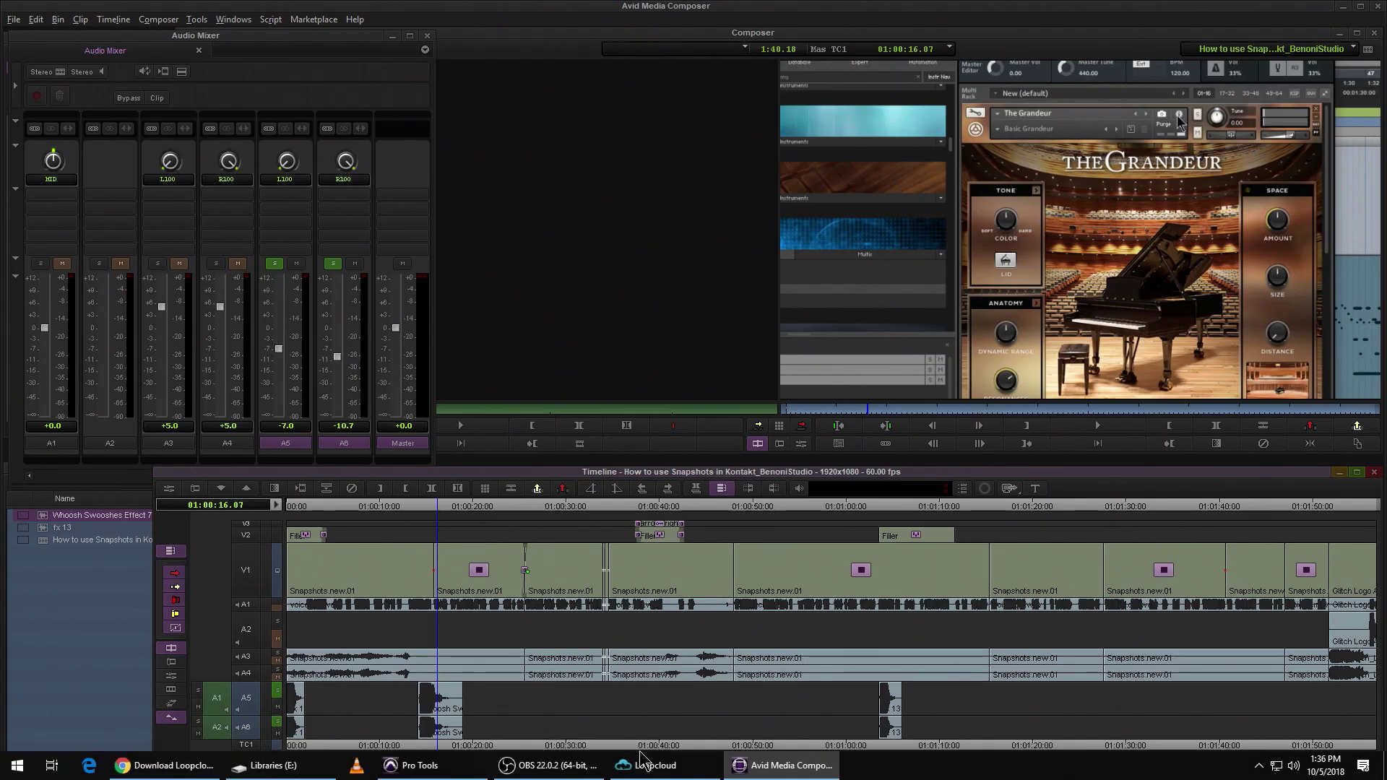
{"action": "left_click", "coordinate": [665, 774]}
{"action": "left_click", "coordinate": [116, 338]}
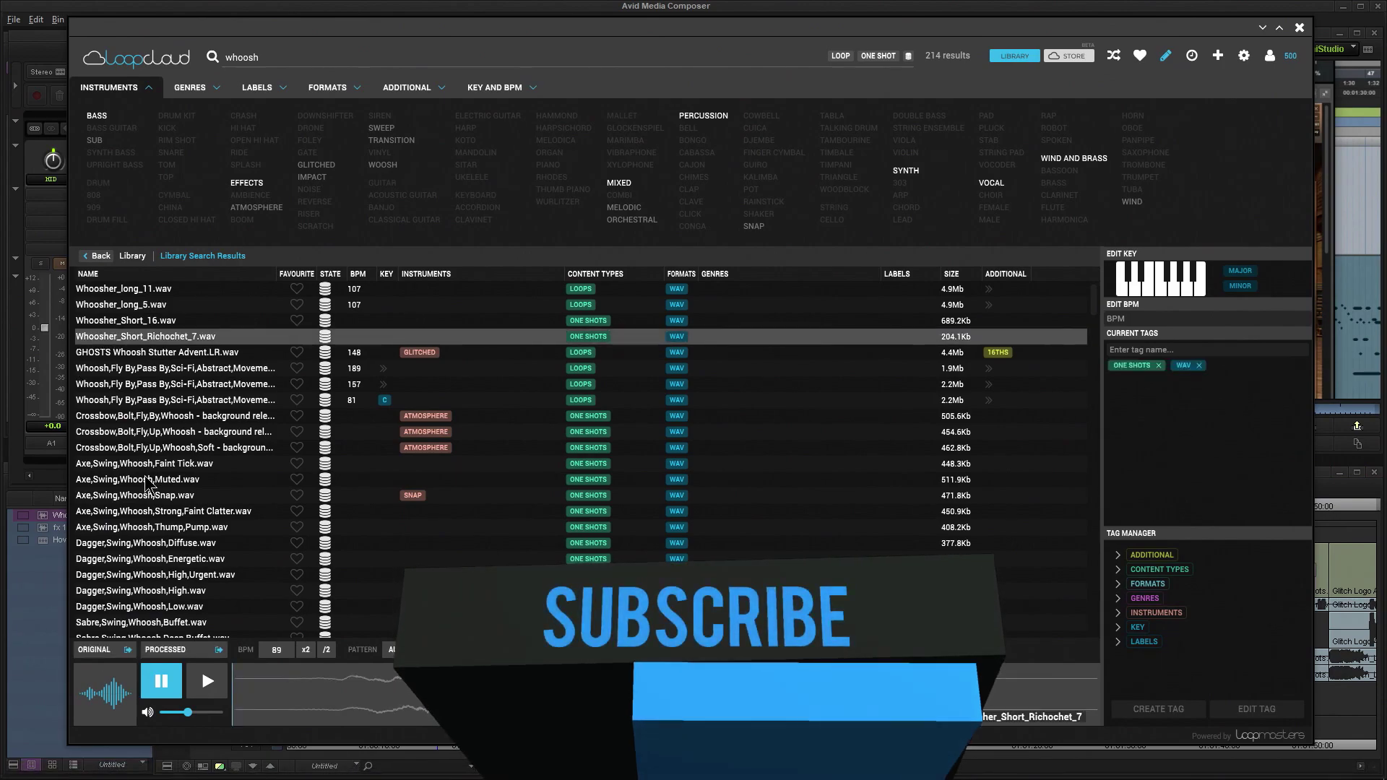
{"action": "scroll", "coordinate": [145, 405], "scroll_direction": "down", "scroll_amount": 3}
{"action": "left_click", "coordinate": [144, 480]}
{"action": "left_click", "coordinate": [215, 693]}
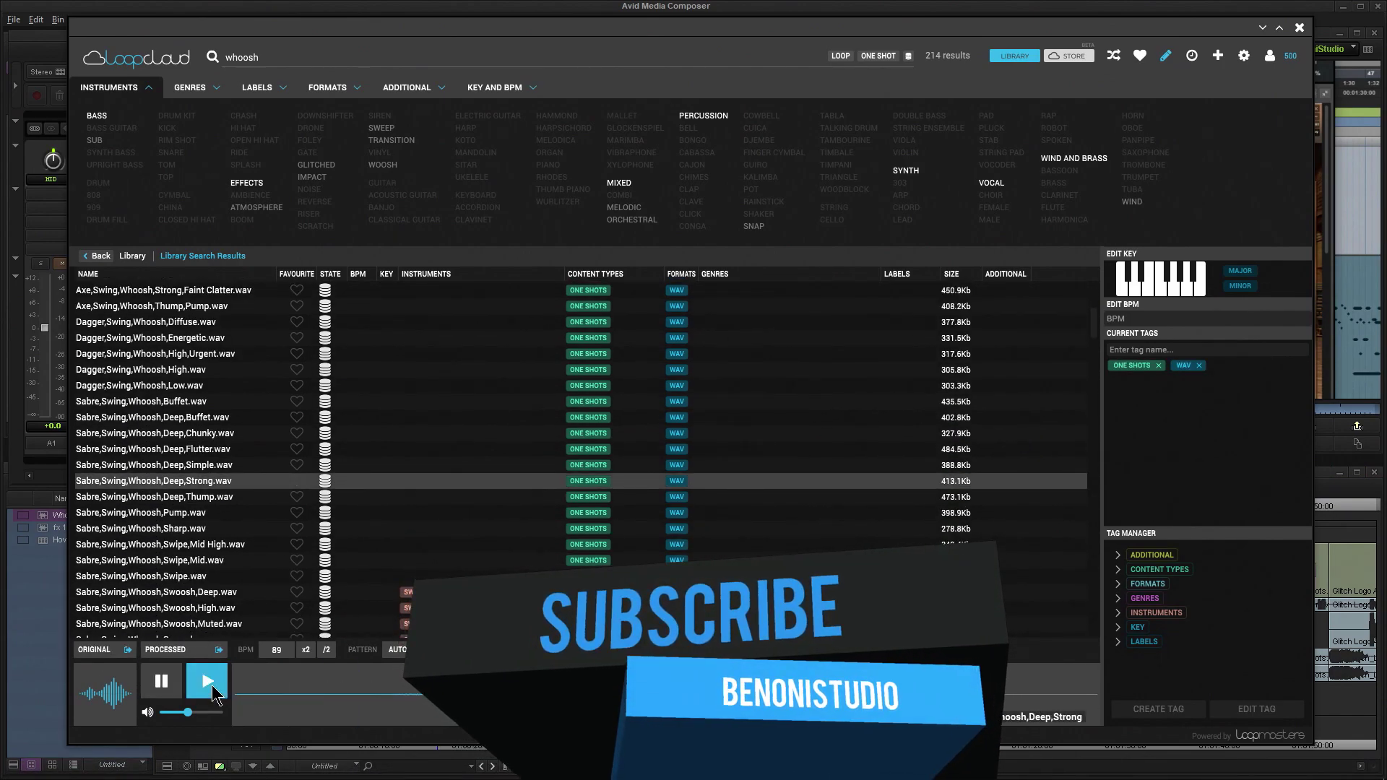
Audition further Sabre, Swipe, Seax and Axe whoosh samples.
{"action": "left_click", "coordinate": [180, 513]}
{"action": "left_click", "coordinate": [186, 546]}
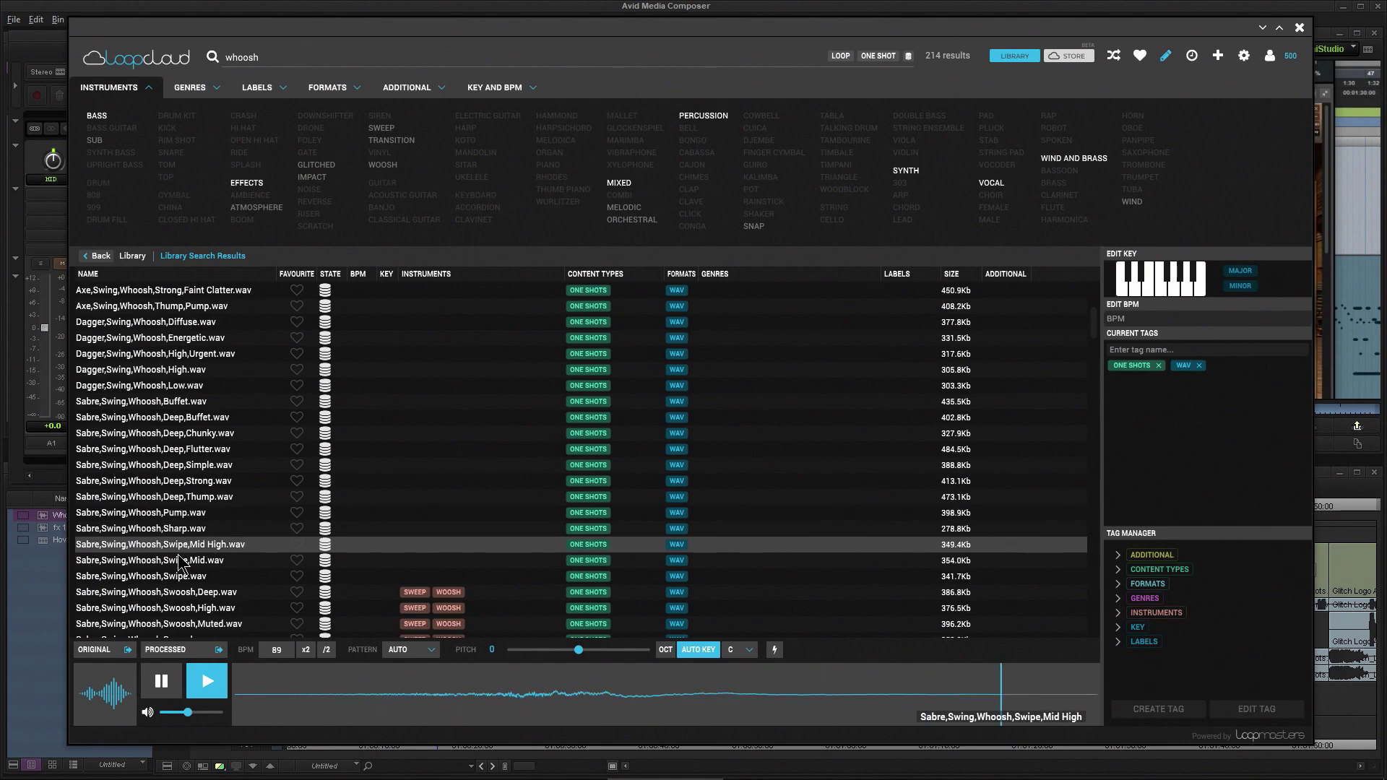
{"action": "left_click", "coordinate": [177, 560]}
{"action": "left_click", "coordinate": [169, 576]}
{"action": "left_click", "coordinate": [172, 591]}
{"action": "scroll", "coordinate": [166, 549], "scroll_direction": "down", "scroll_amount": 4}
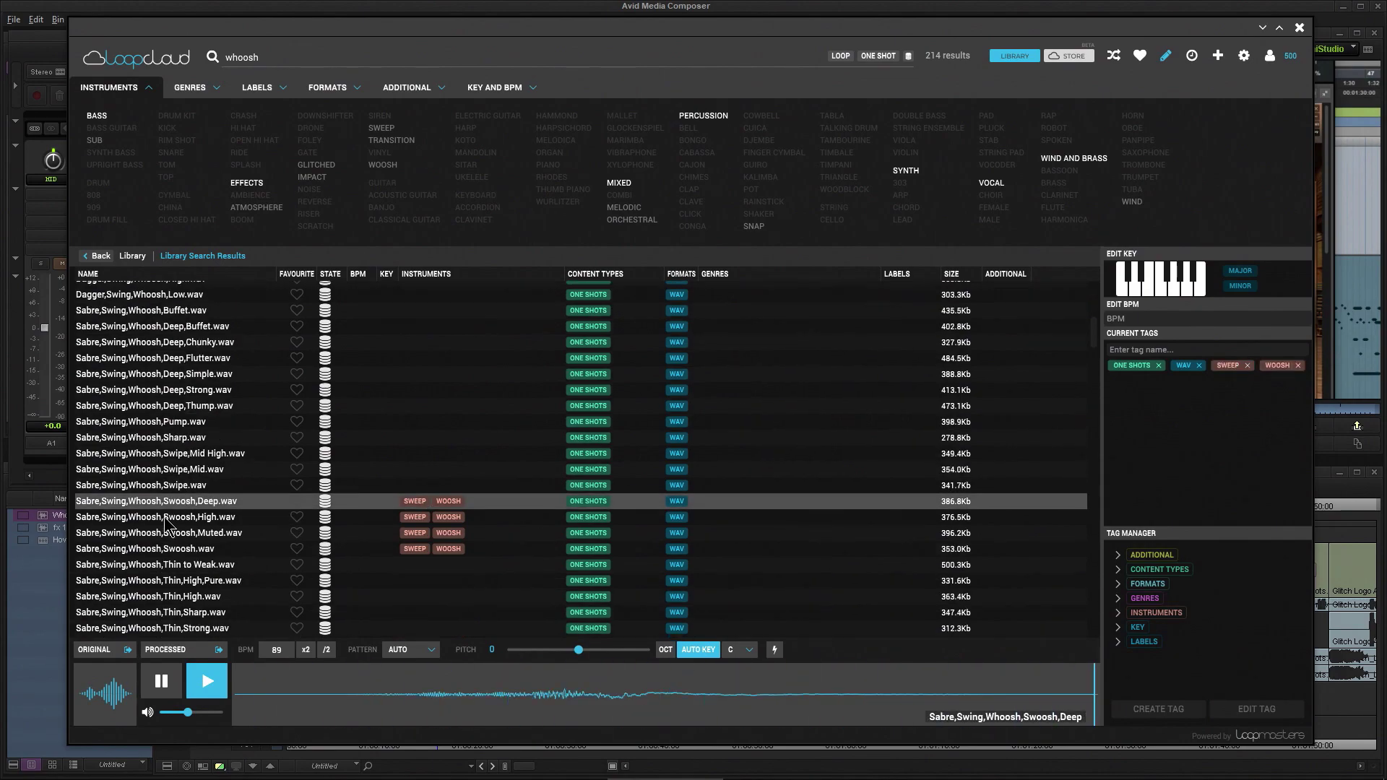
{"action": "left_click", "coordinate": [153, 452]}
{"action": "left_click", "coordinate": [151, 466]}
{"action": "left_click", "coordinate": [149, 498]}
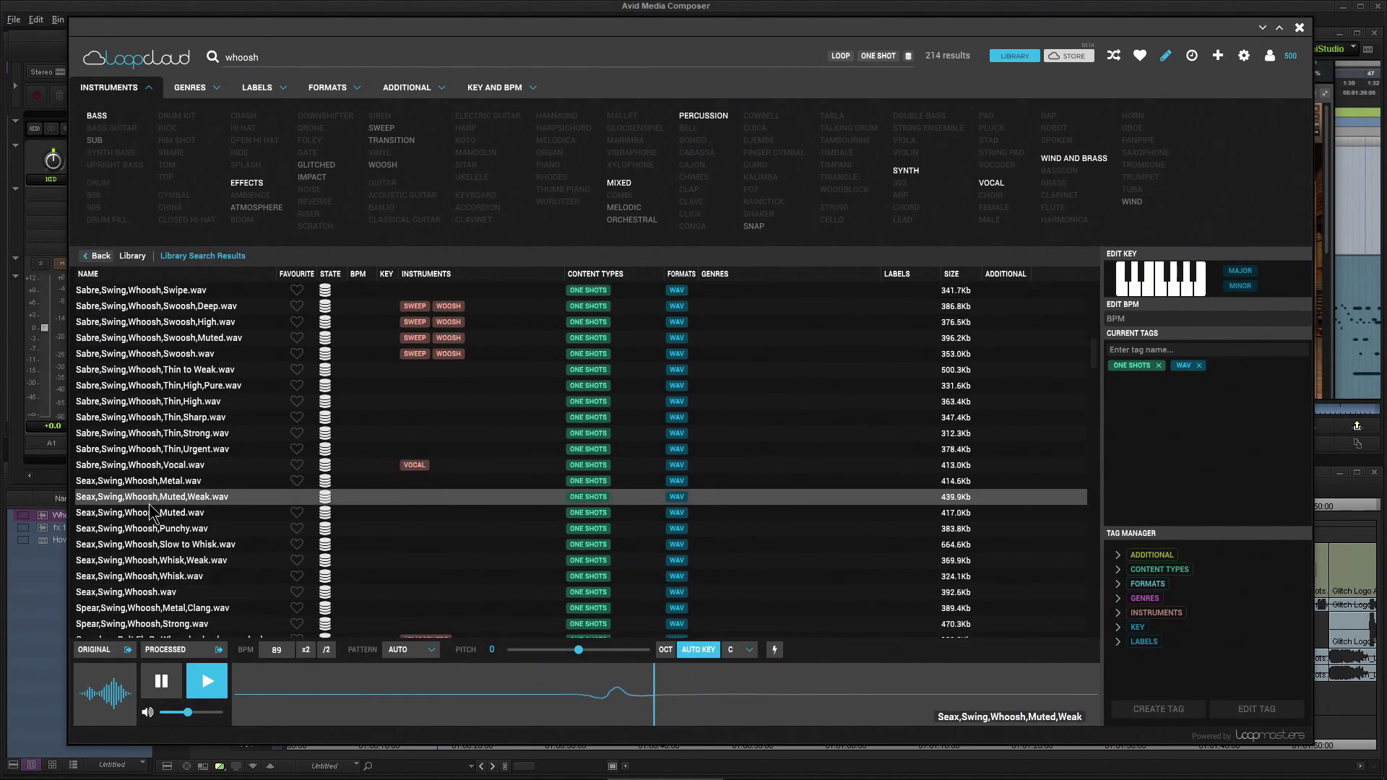
{"action": "left_click", "coordinate": [146, 528]}
{"action": "scroll", "coordinate": [145, 546], "scroll_direction": "down", "scroll_amount": 4}
{"action": "left_click", "coordinate": [146, 468]}
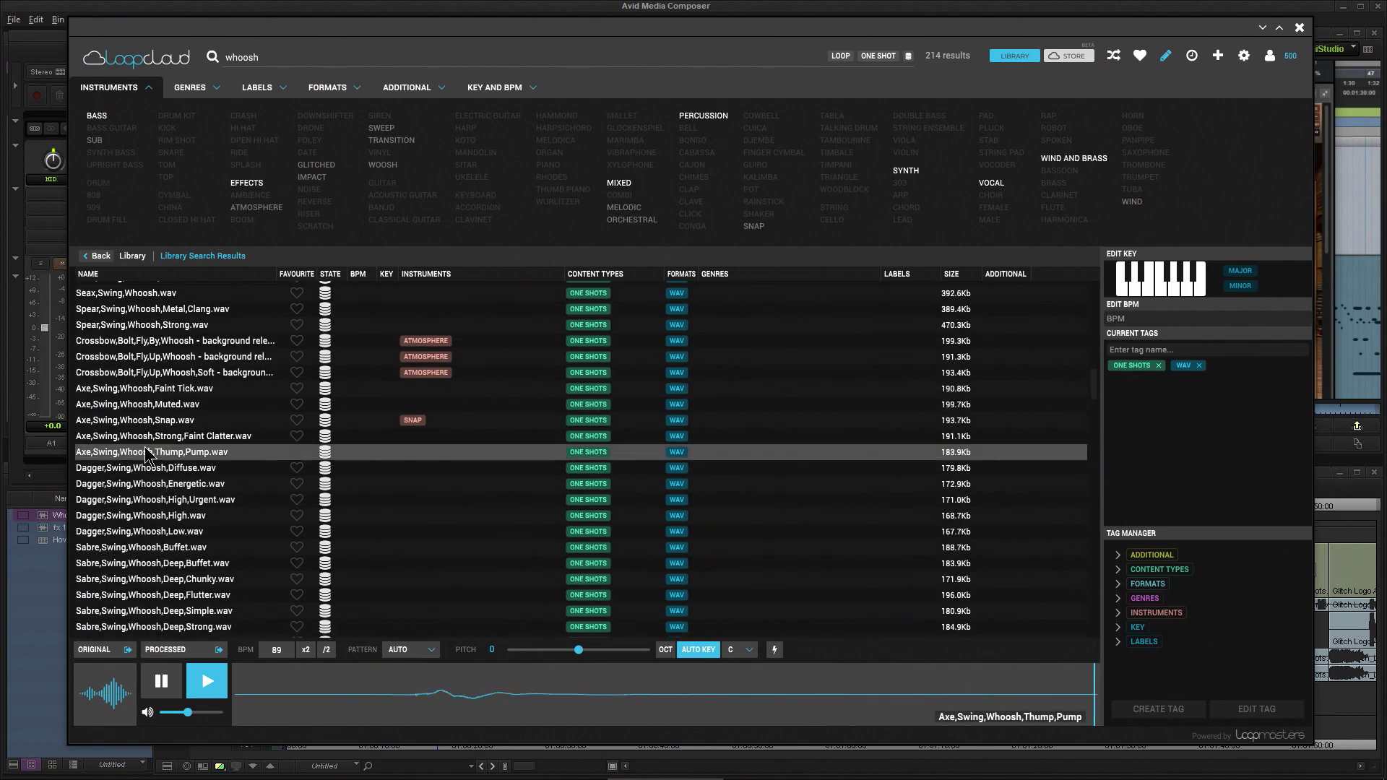
Open the Samples Library folder in File Explorer, then return to Loopcloud.
{"action": "key", "text": "alt+Tab"}
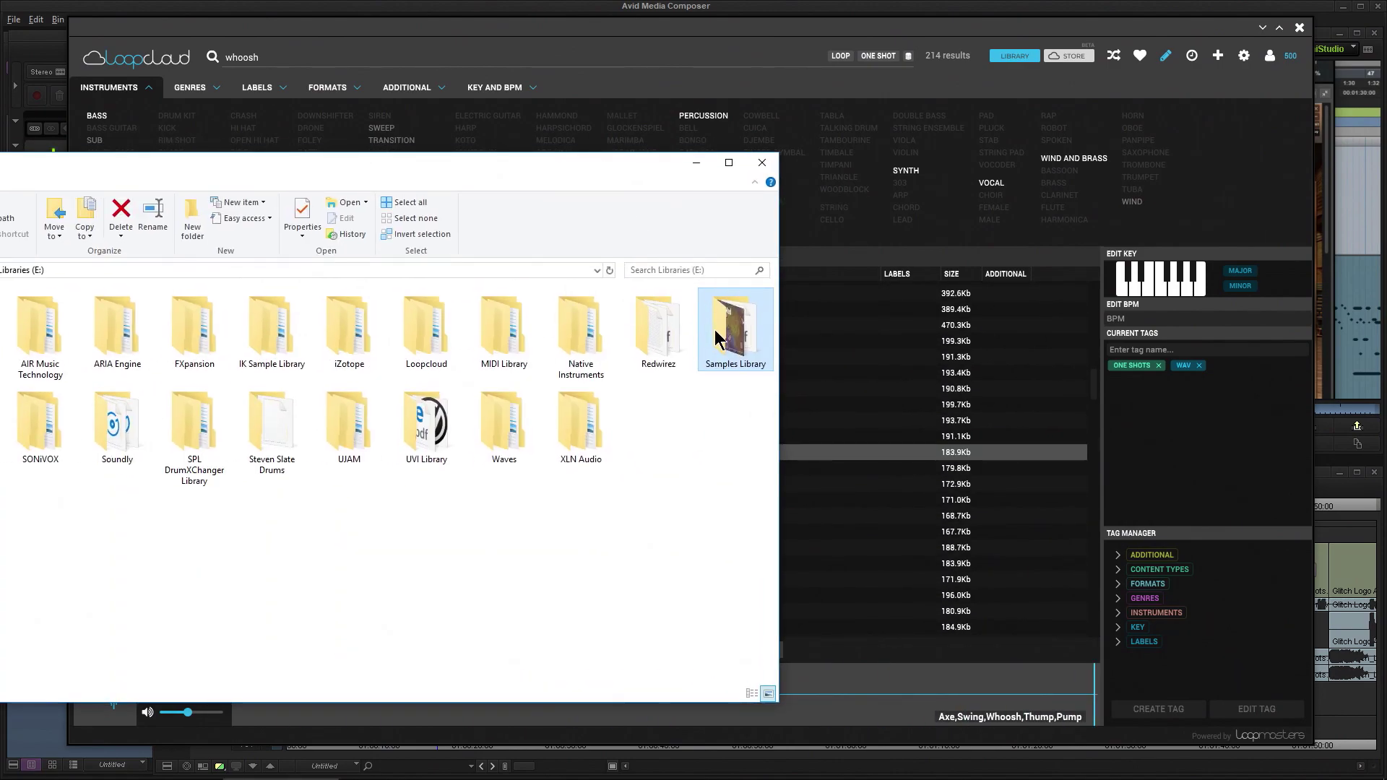
{"action": "double_click", "coordinate": [717, 338]}
{"action": "key", "text": "alt+Tab"}
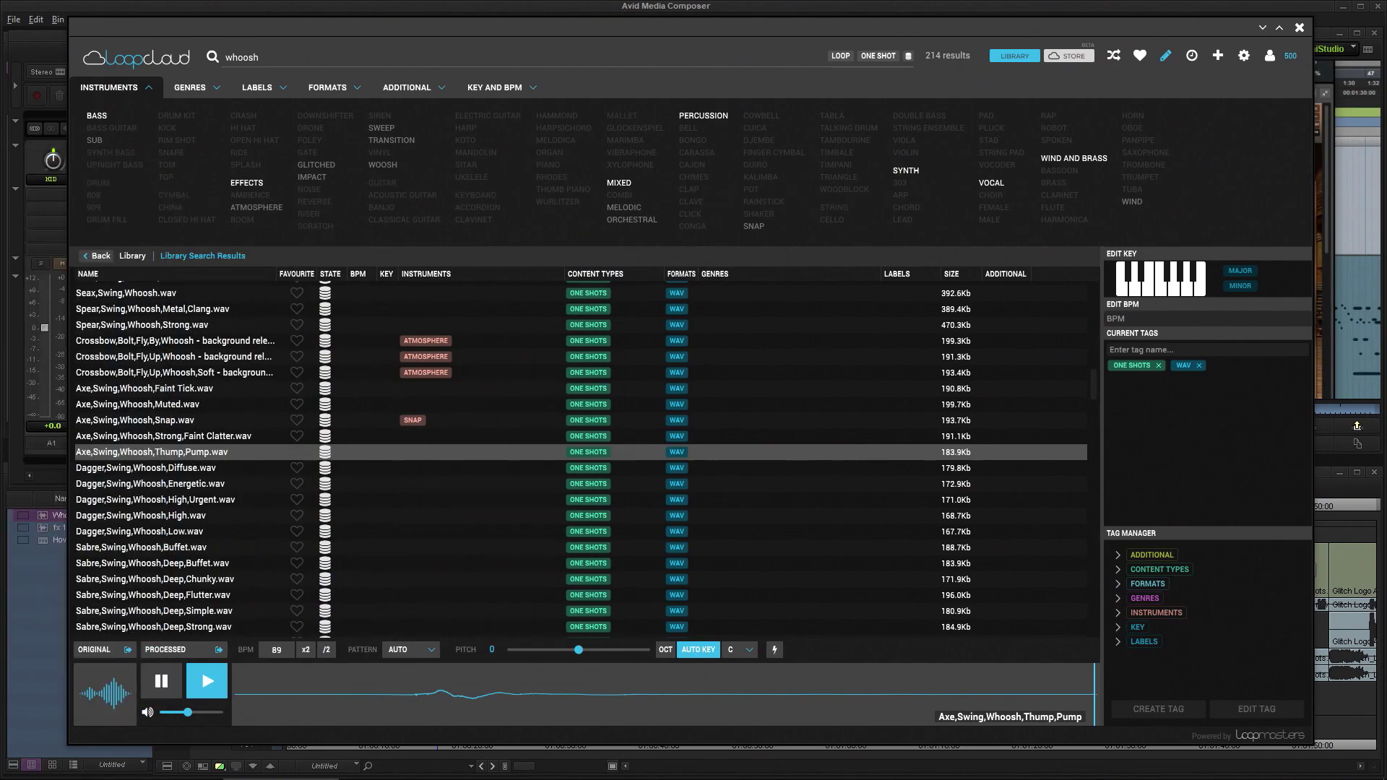
Audition Dagger and Sabre whooshes, settle on Whoosh Swooshes Effect 2.mp3, and shift Loopcloud right.
{"action": "left_click", "coordinate": [199, 537]}
{"action": "left_click", "coordinate": [180, 550]}
{"action": "scroll", "coordinate": [177, 563], "scroll_direction": "down", "scroll_amount": 3}
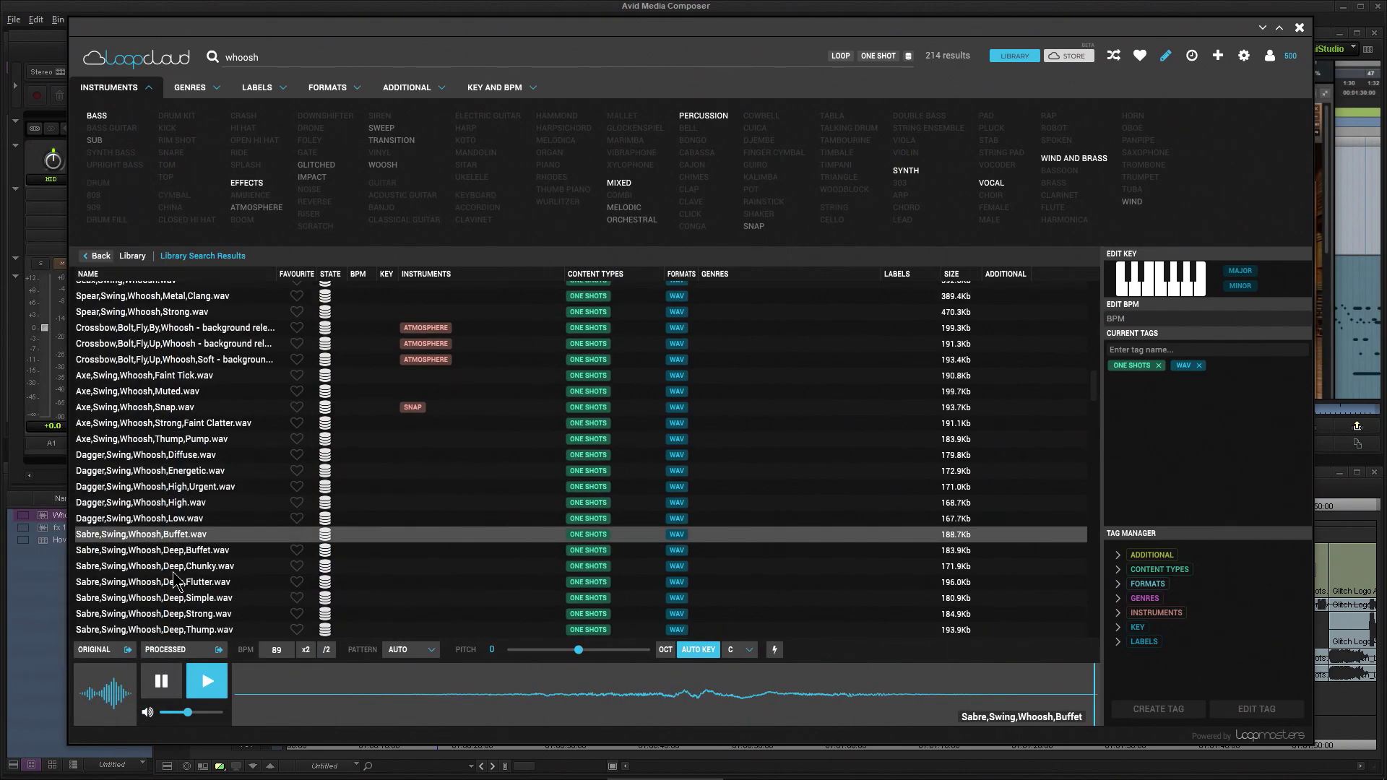
{"action": "left_click", "coordinate": [166, 521]}
{"action": "scroll", "coordinate": [163, 462], "scroll_direction": "down", "scroll_amount": 8}
{"action": "left_click", "coordinate": [159, 403]}
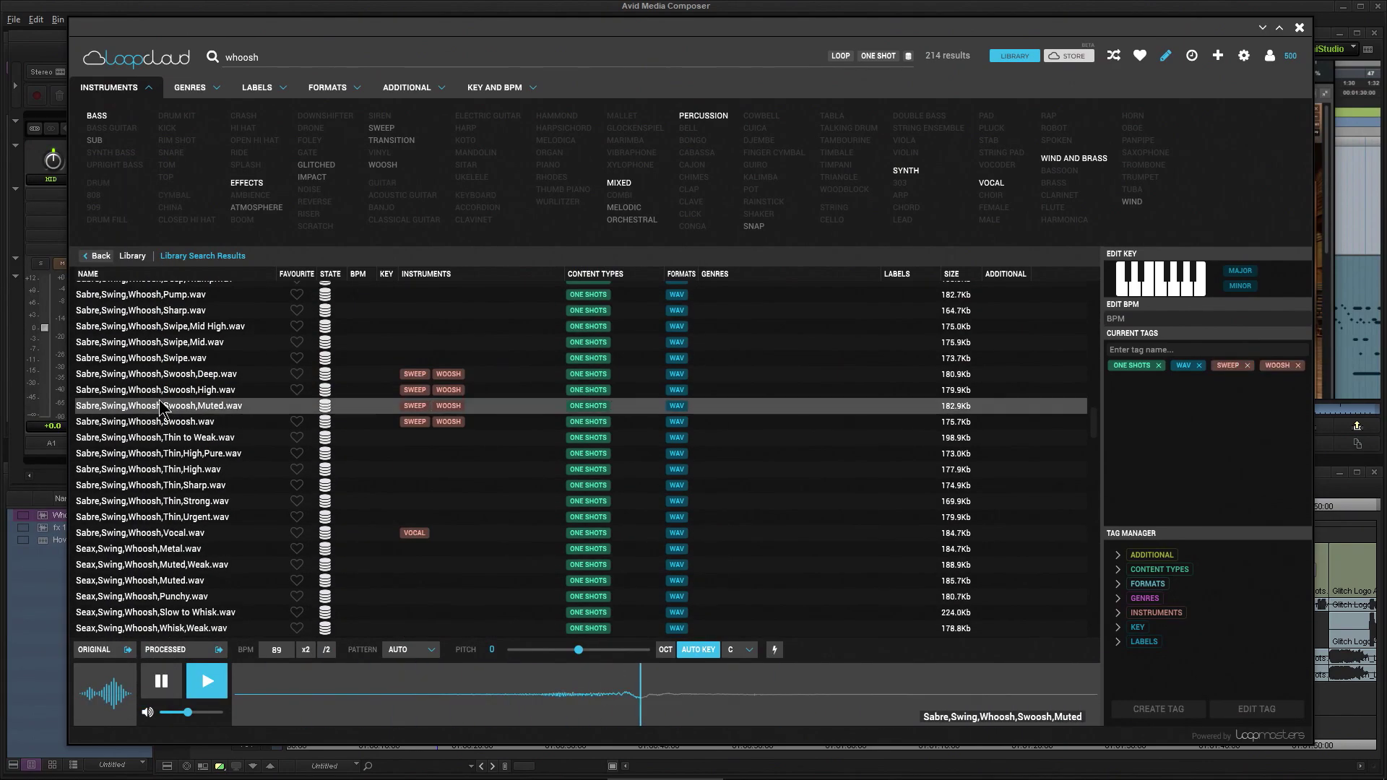
{"action": "left_click", "coordinate": [158, 375]}
{"action": "scroll", "coordinate": [162, 390], "scroll_direction": "down", "scroll_amount": 10}
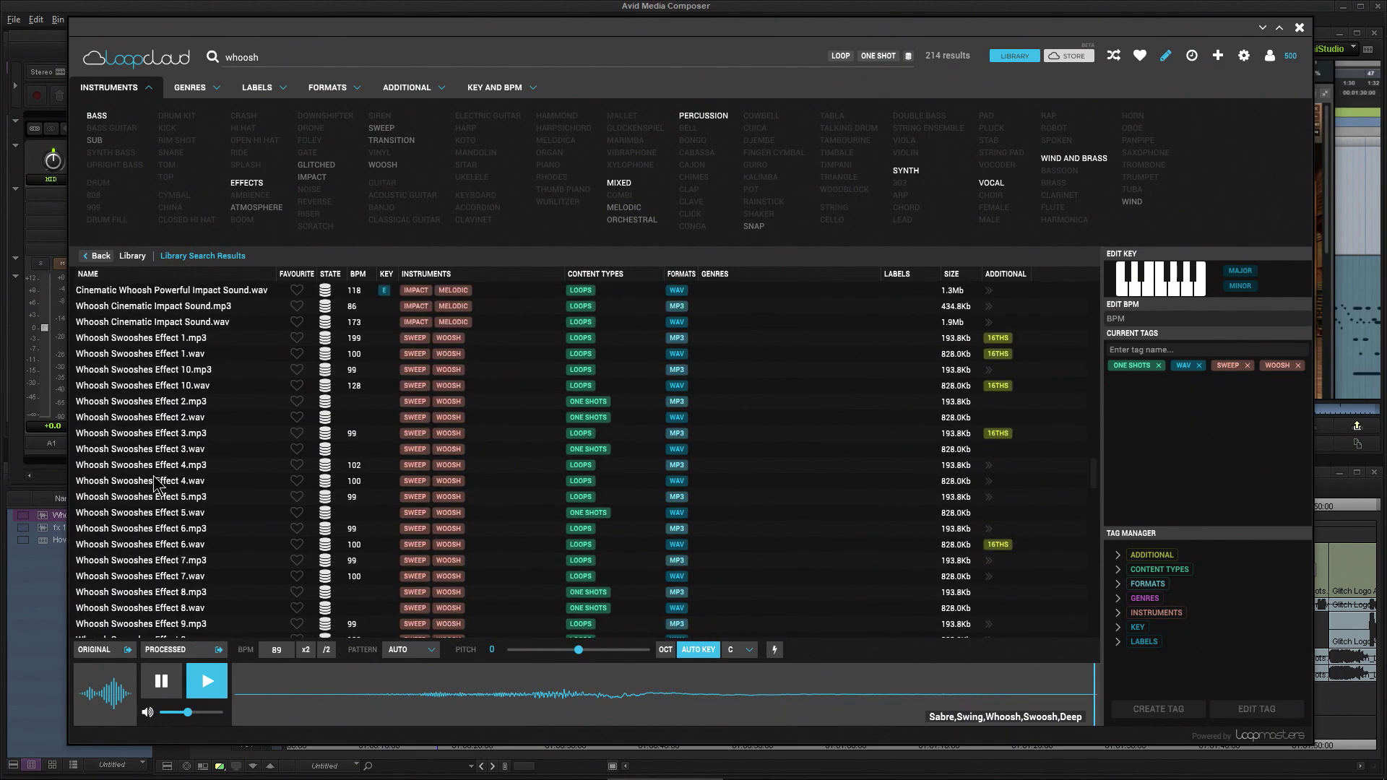
{"action": "left_click", "coordinate": [167, 403]}
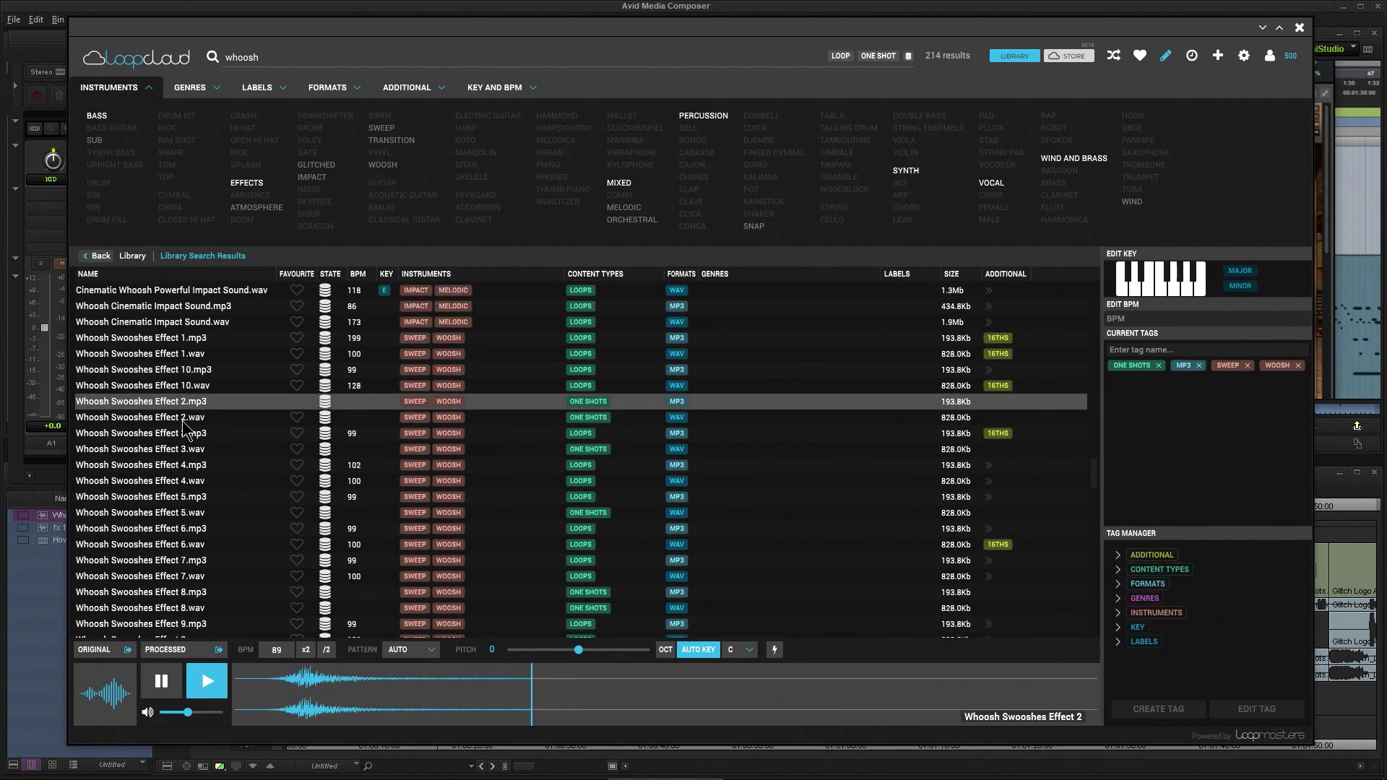
{"action": "left_click", "coordinate": [161, 690]}
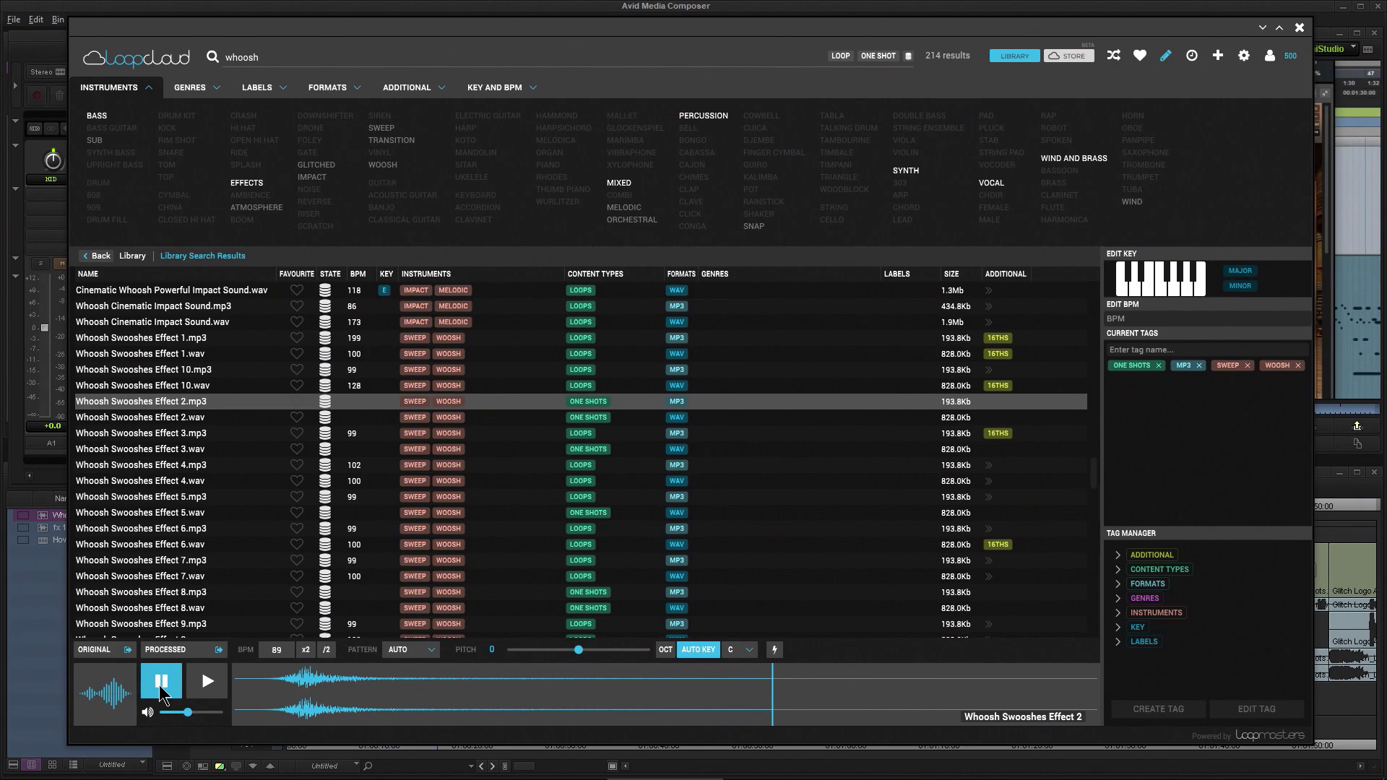
{"action": "left_click_drag", "start_coordinate": [375, 36], "coordinate": [835, 46]}
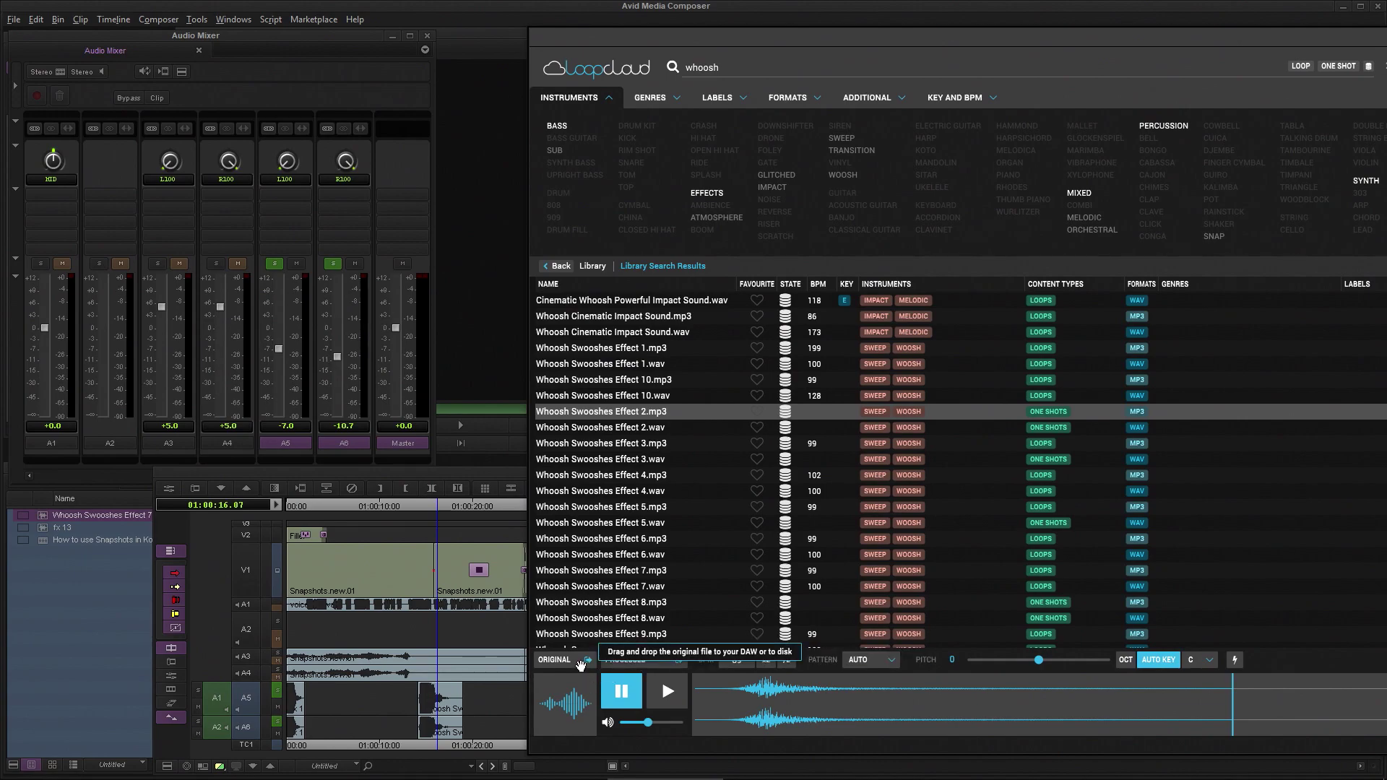
Add Whoosh Swooshes Effect 2.mp3 to the Avid bin and set A2 to -9.1, A1 to -4.0.
{"action": "left_click_drag", "start_coordinate": [588, 659], "coordinate": [70, 611]}
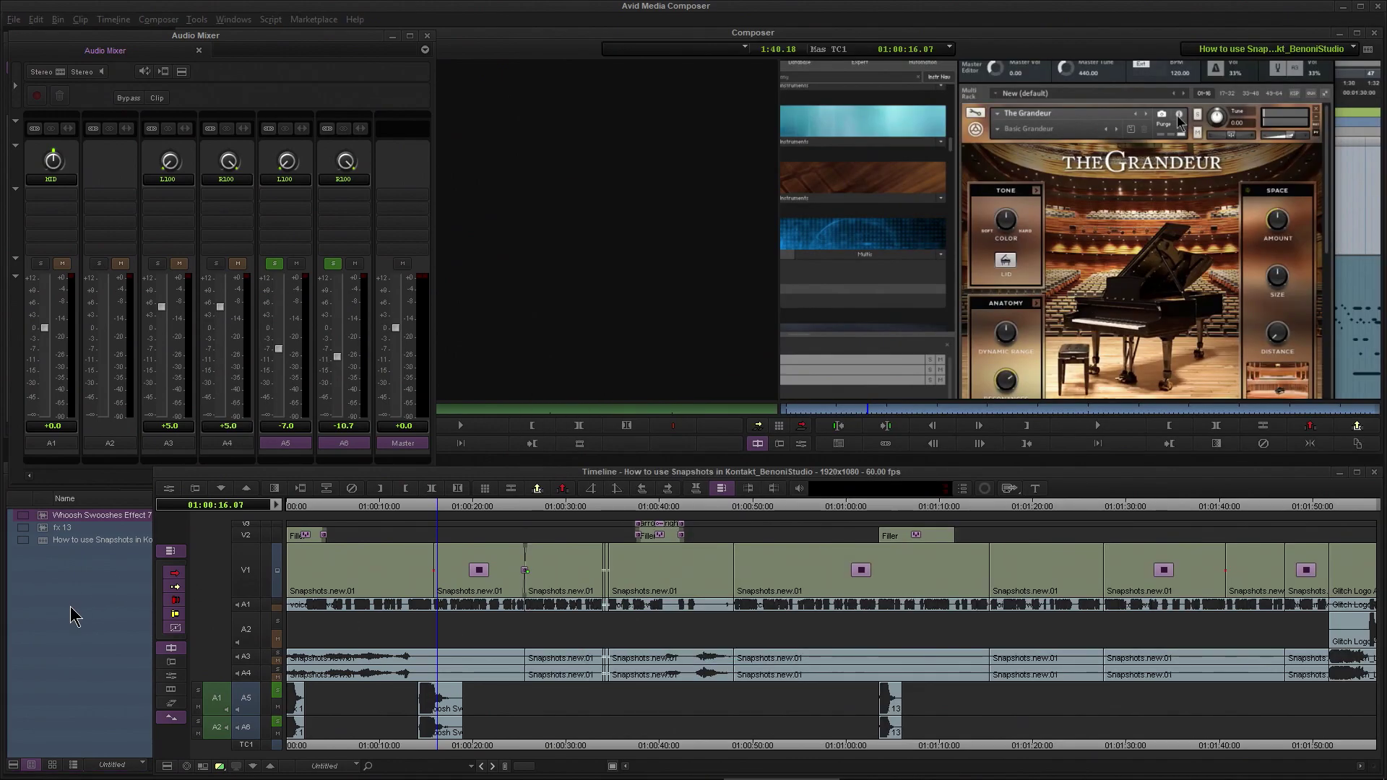
{"action": "left_click", "coordinate": [46, 517]}
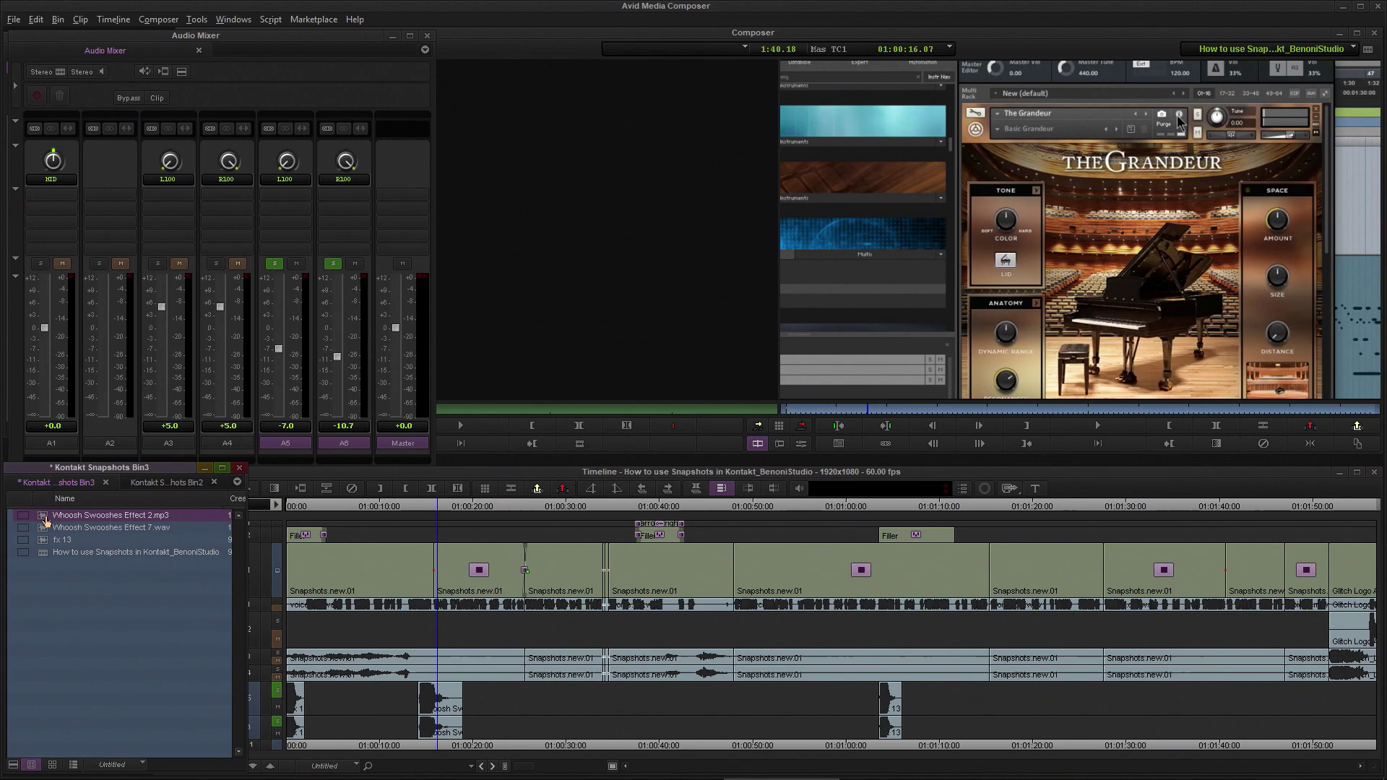
{"action": "left_click", "coordinate": [53, 162]}
{"action": "left_click", "coordinate": [124, 171]}
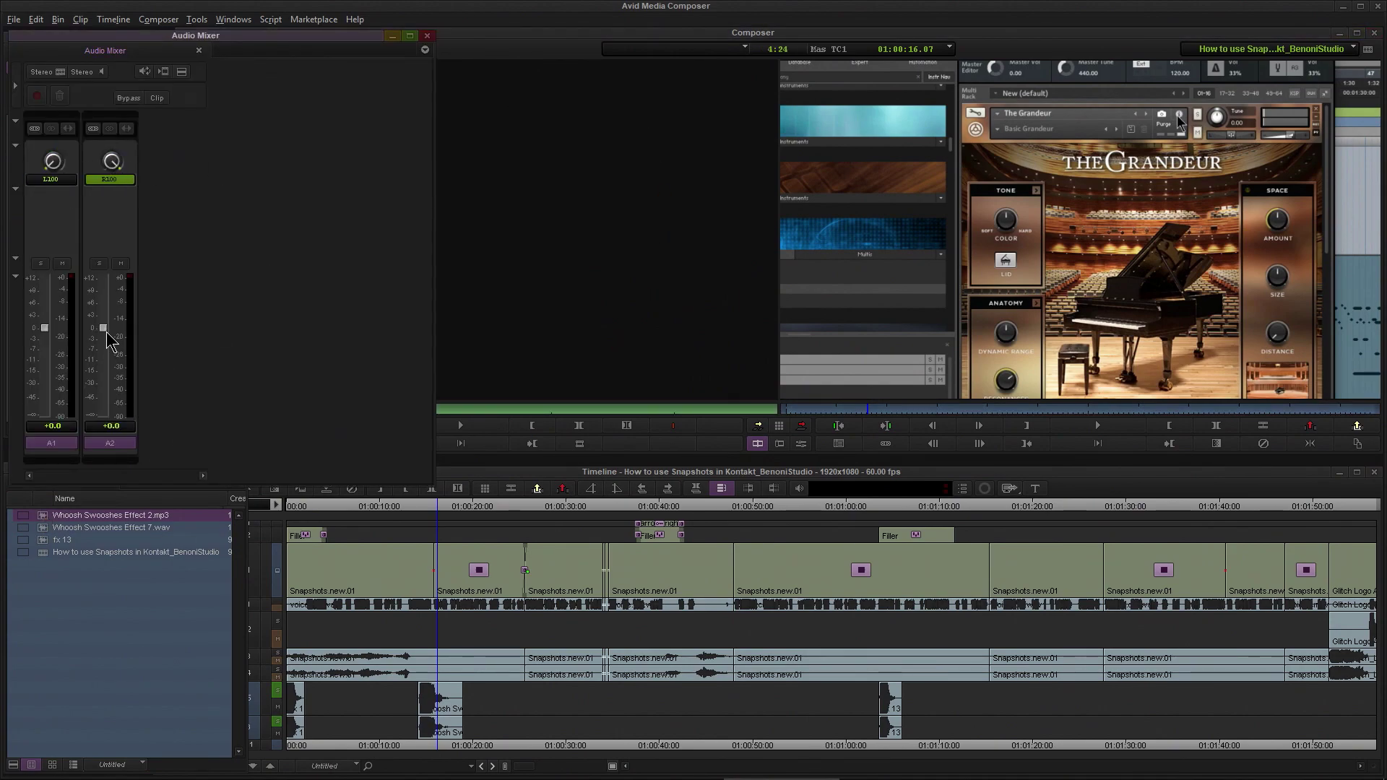
{"action": "left_click_drag", "start_coordinate": [103, 328], "coordinate": [49, 343]}
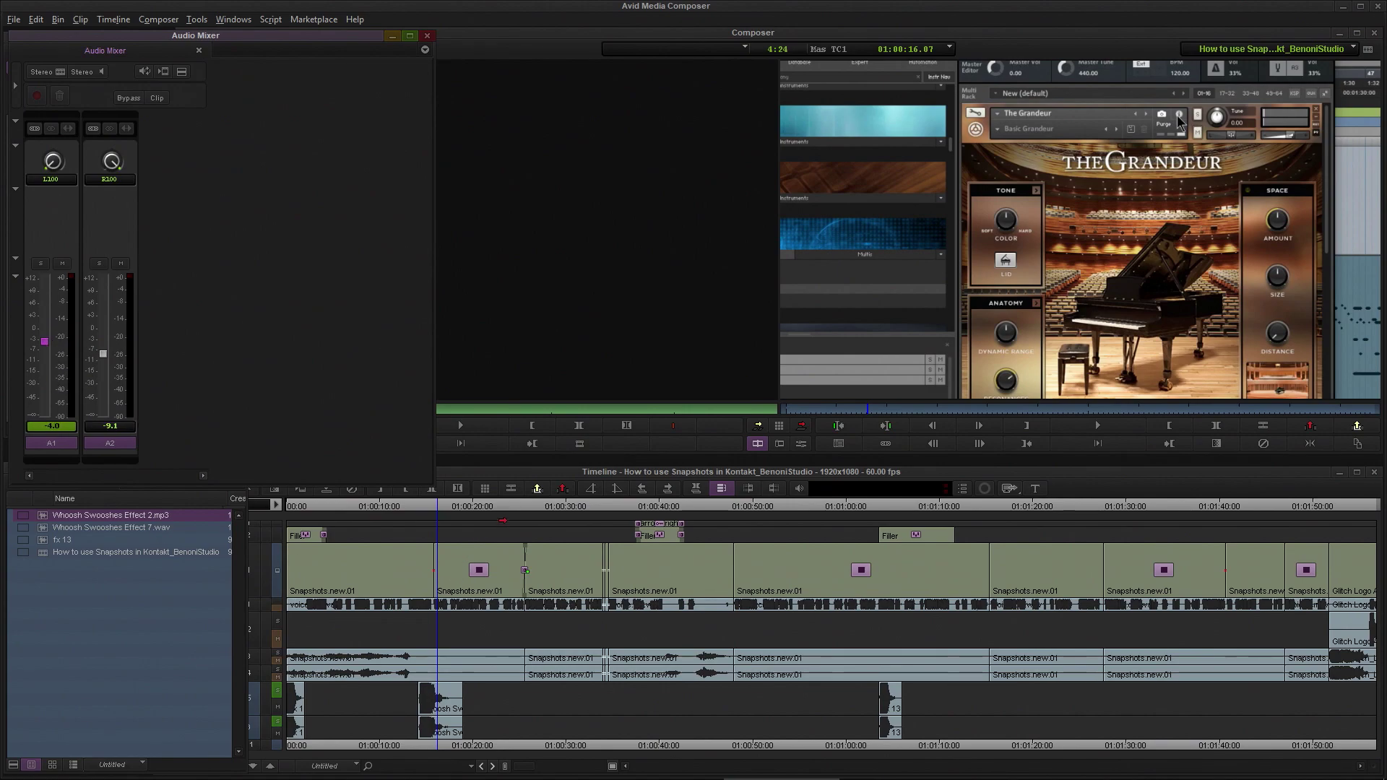
Overwrite the whoosh onto A5/A6 at 01:00:21.24, play it back, then bring Loopcloud fully into view.
{"action": "left_click", "coordinate": [490, 508]}
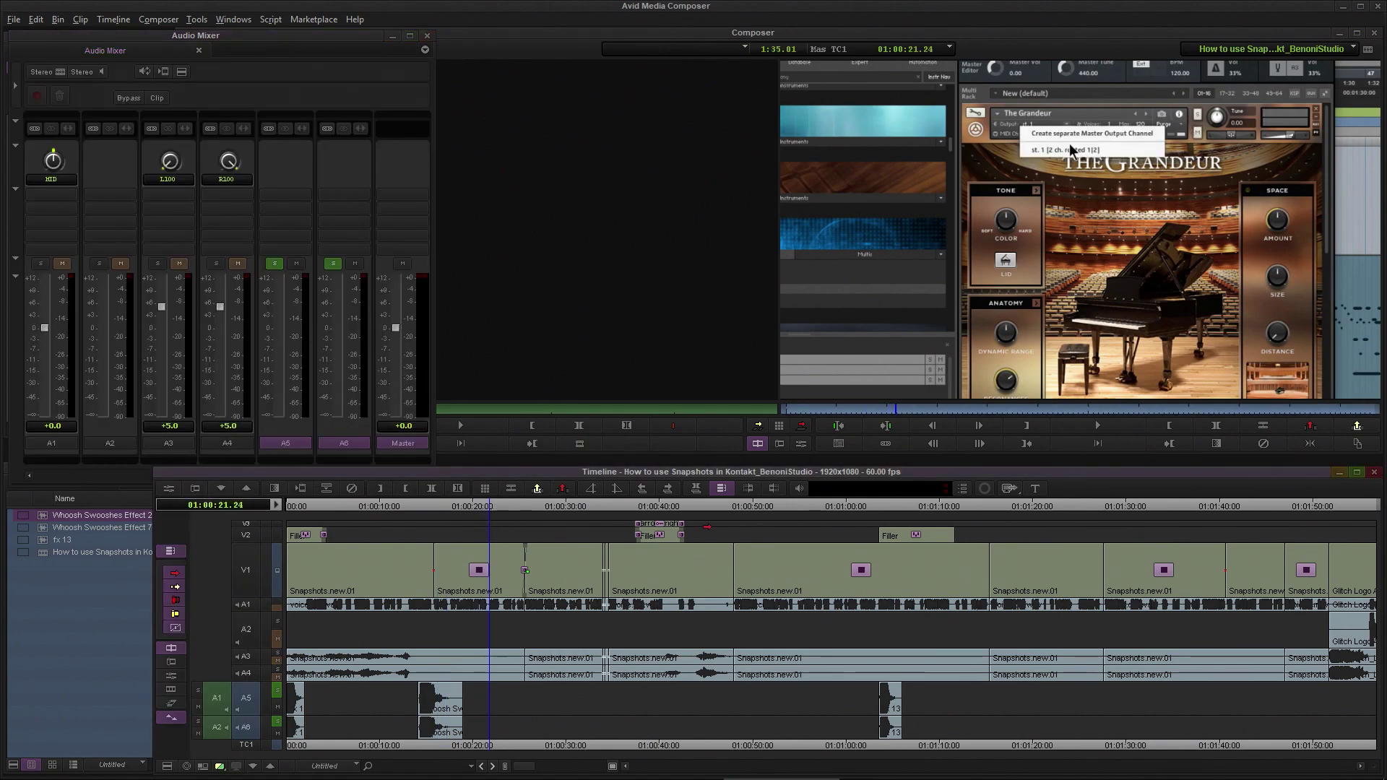
{"action": "key", "text": "Return"}
{"action": "key", "text": "b"}
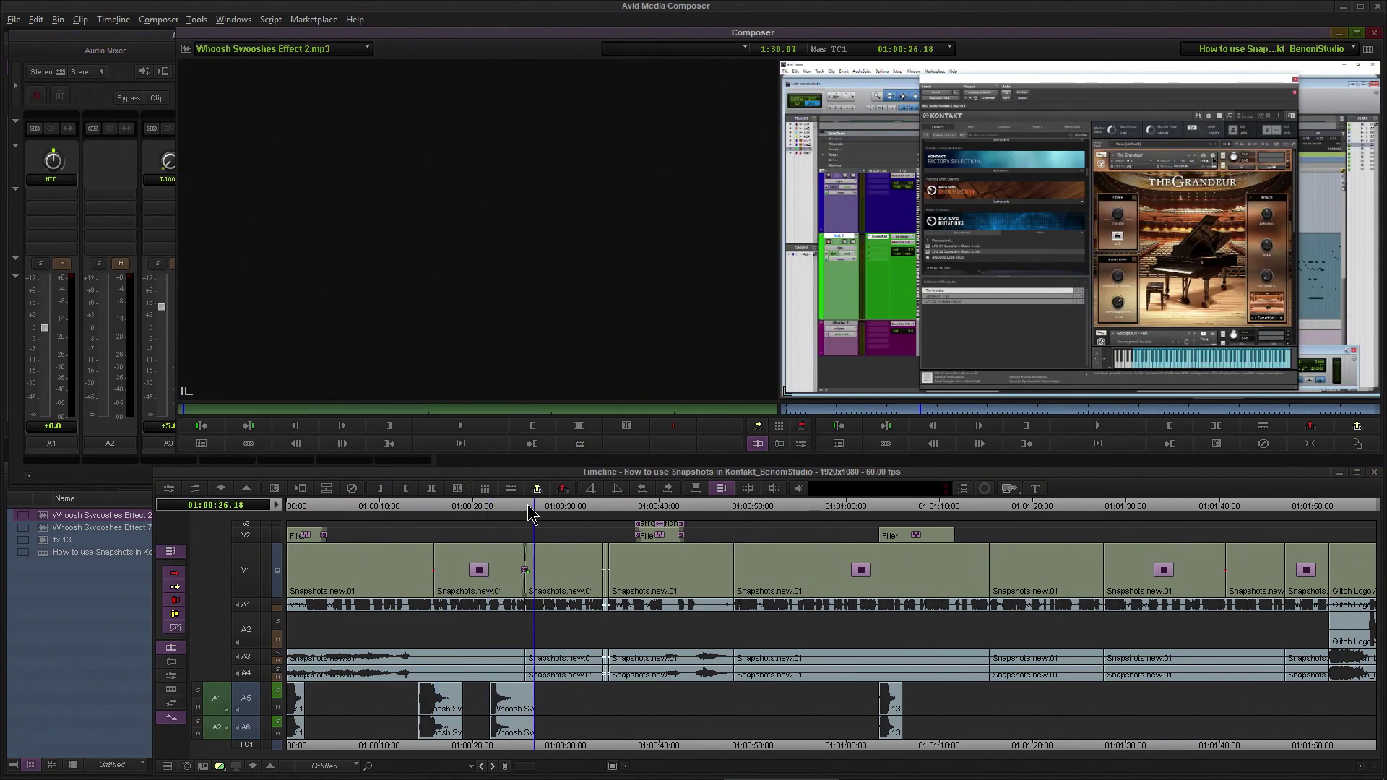
{"action": "left_click_drag", "start_coordinate": [527, 512], "coordinate": [488, 515]}
{"action": "key", "text": "space"}
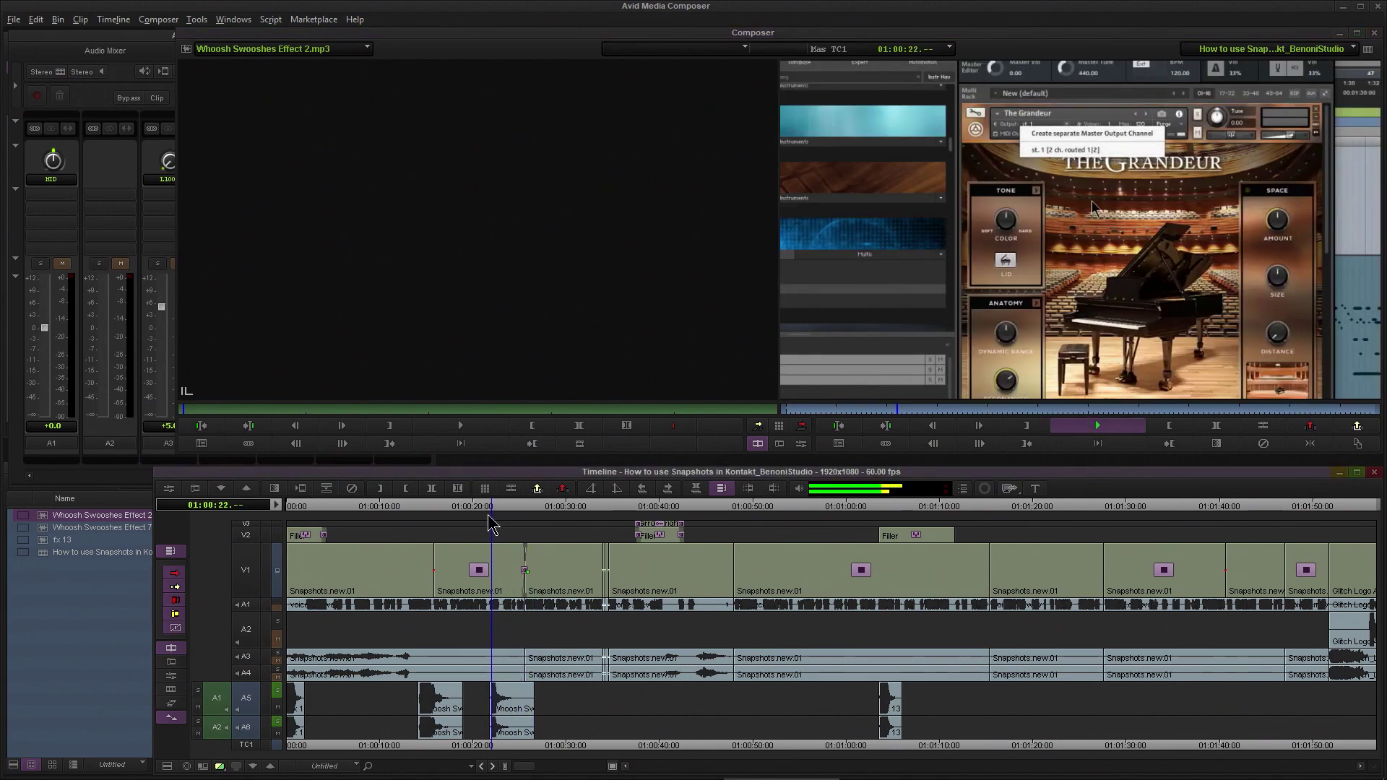
{"action": "key", "text": "space"}
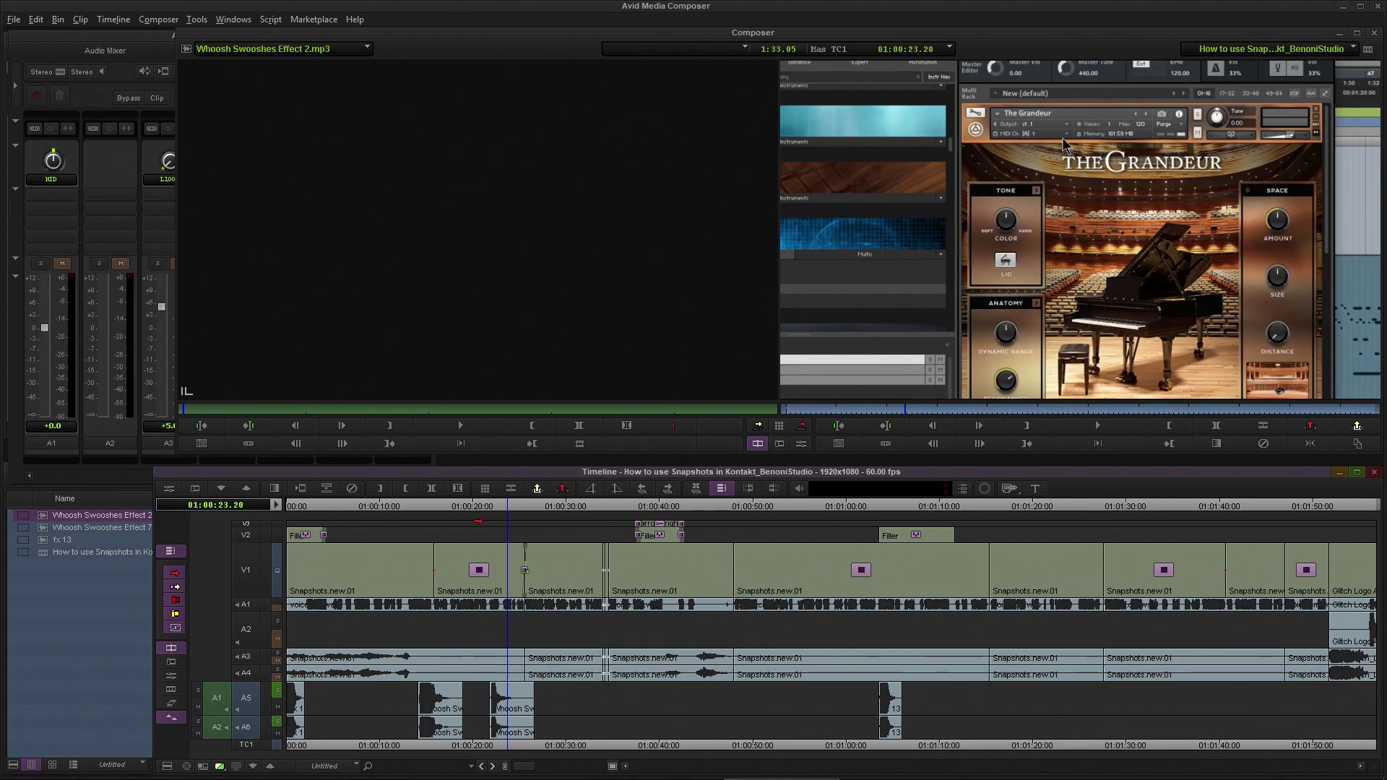
{"action": "left_click", "coordinate": [654, 771]}
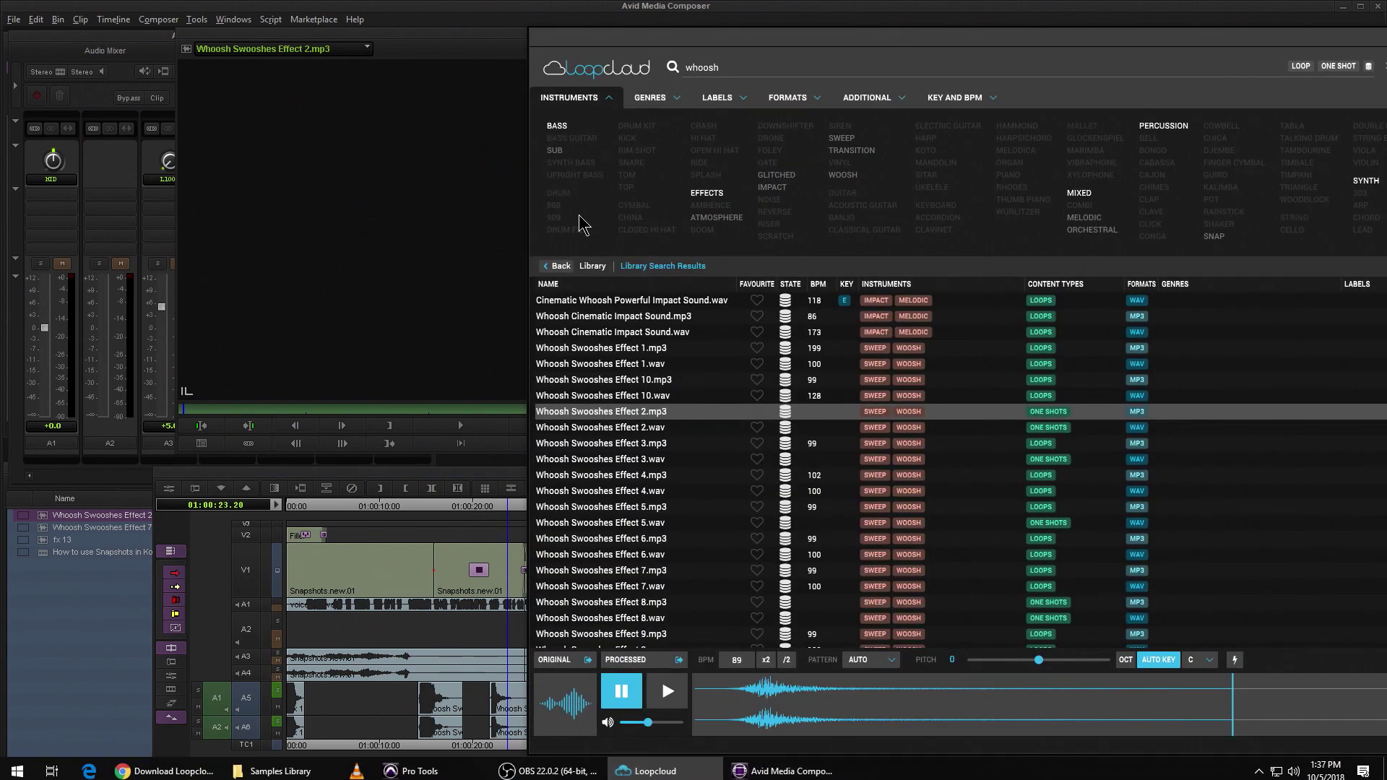
{"action": "left_click_drag", "start_coordinate": [1003, 41], "coordinate": [585, 12]}
Switch to Pro Tools, nudge the Audio 5 Loopcloud plugin window aside, and bring up the full library.
{"action": "mouse_move", "coordinate": [726, 776]}
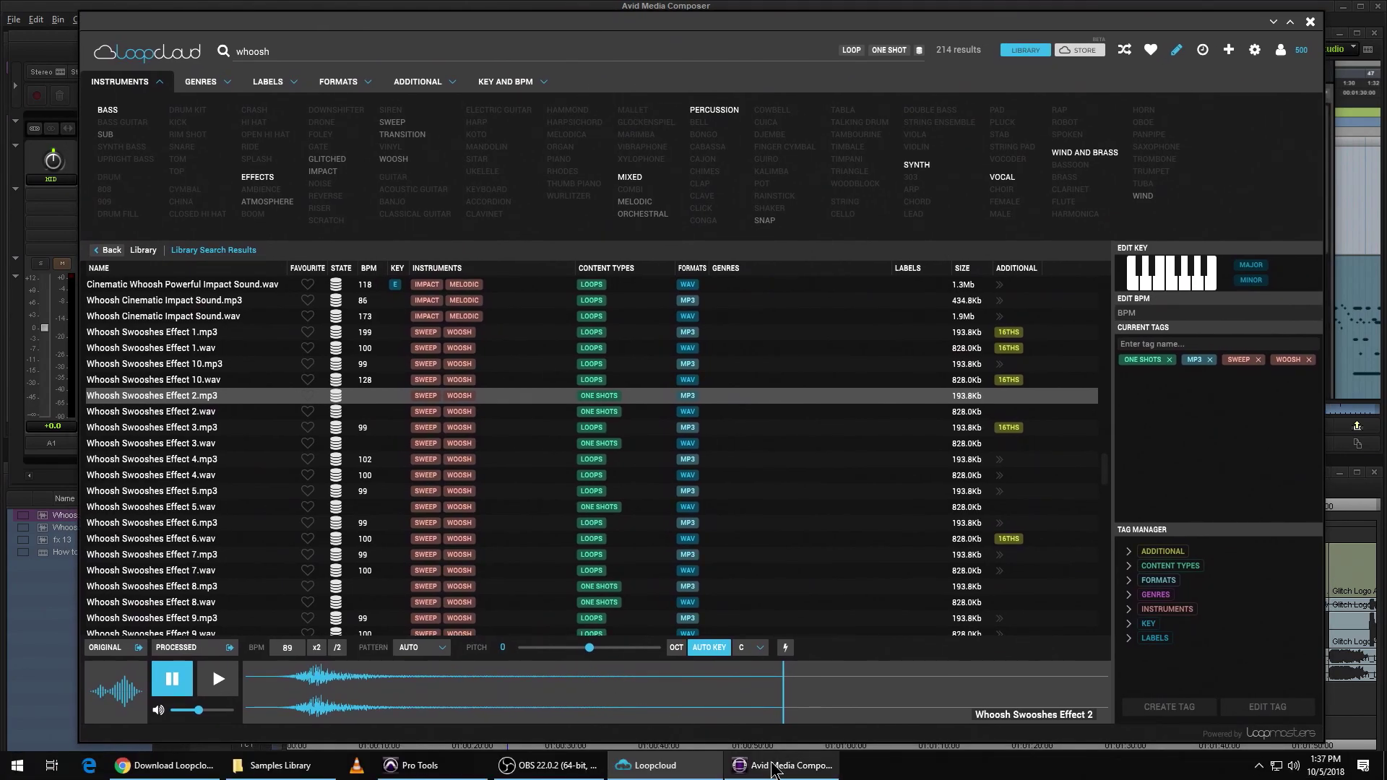
{"action": "left_click", "coordinate": [426, 775]}
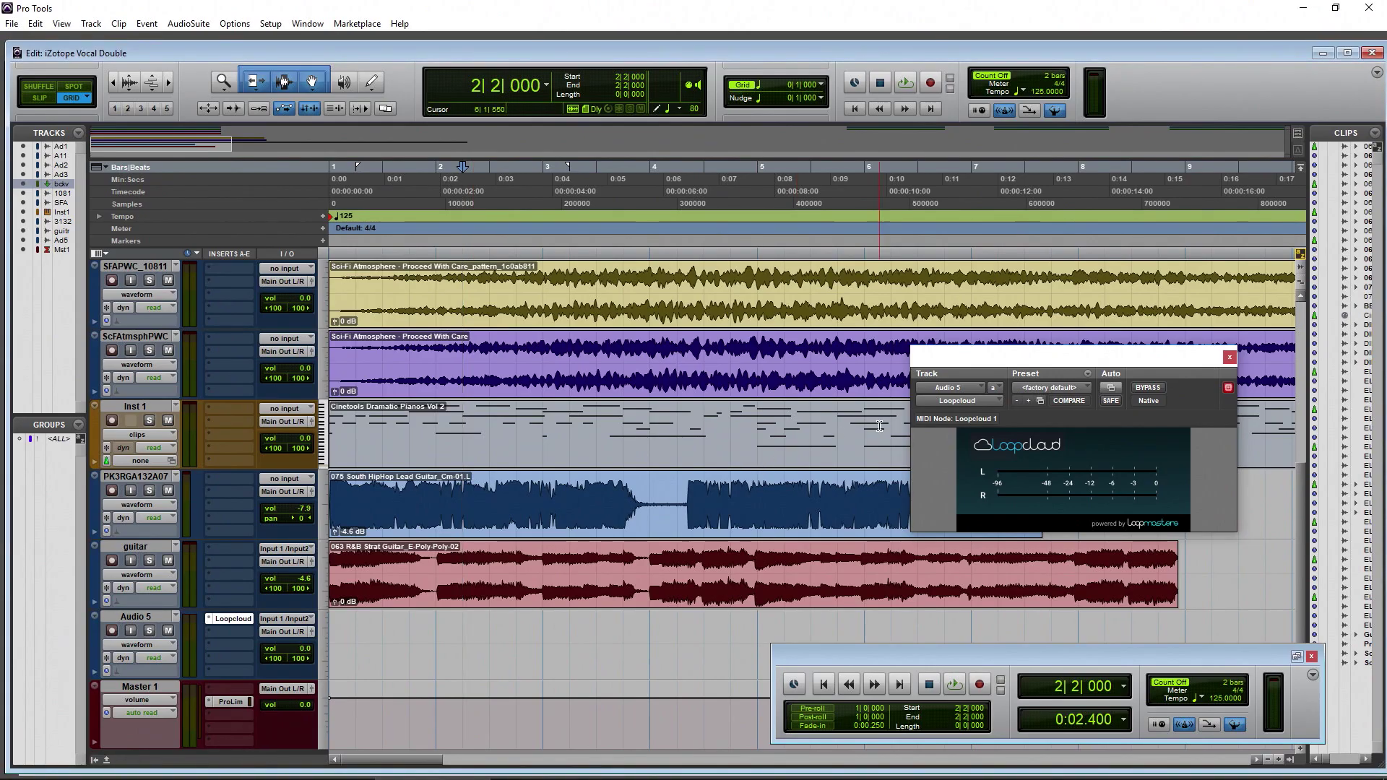
{"action": "left_click_drag", "start_coordinate": [1012, 357], "coordinate": [924, 372]}
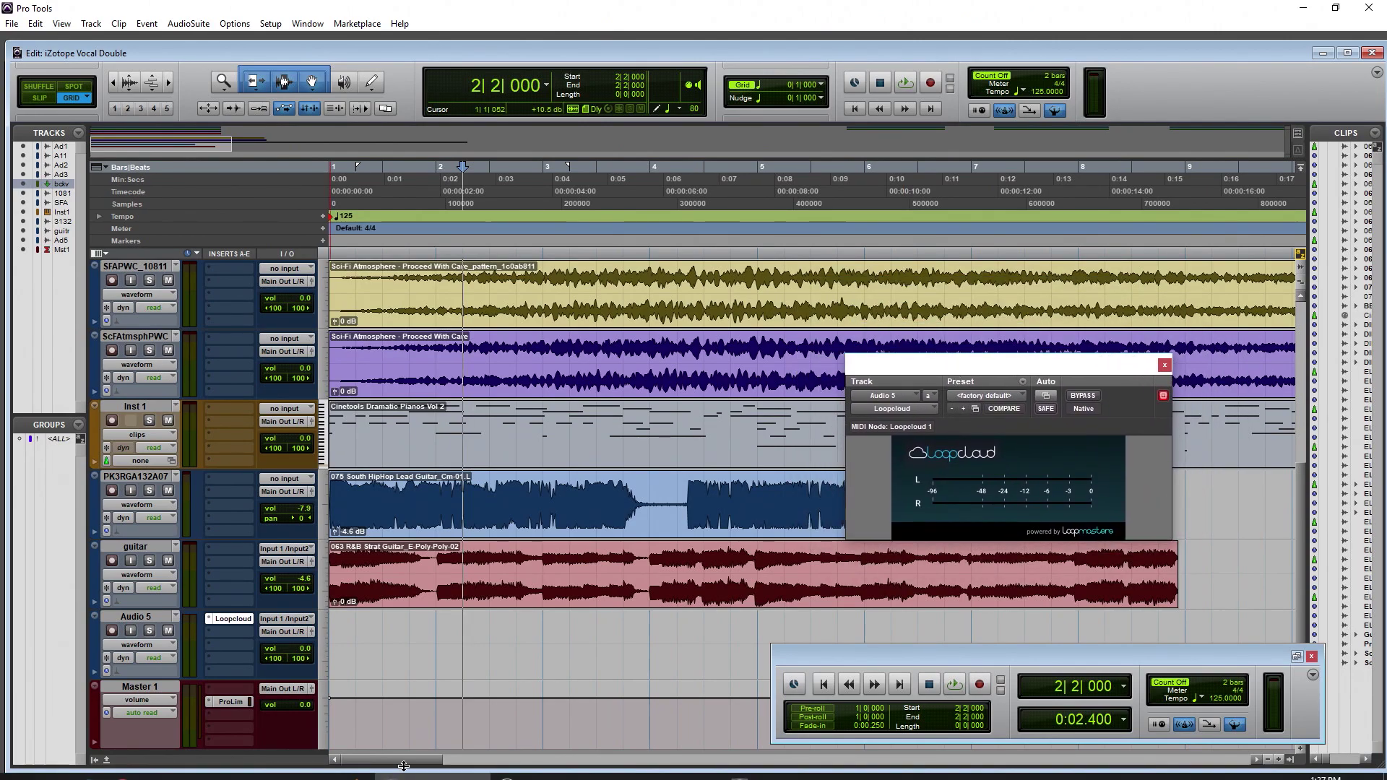
{"action": "left_click", "coordinate": [654, 765]}
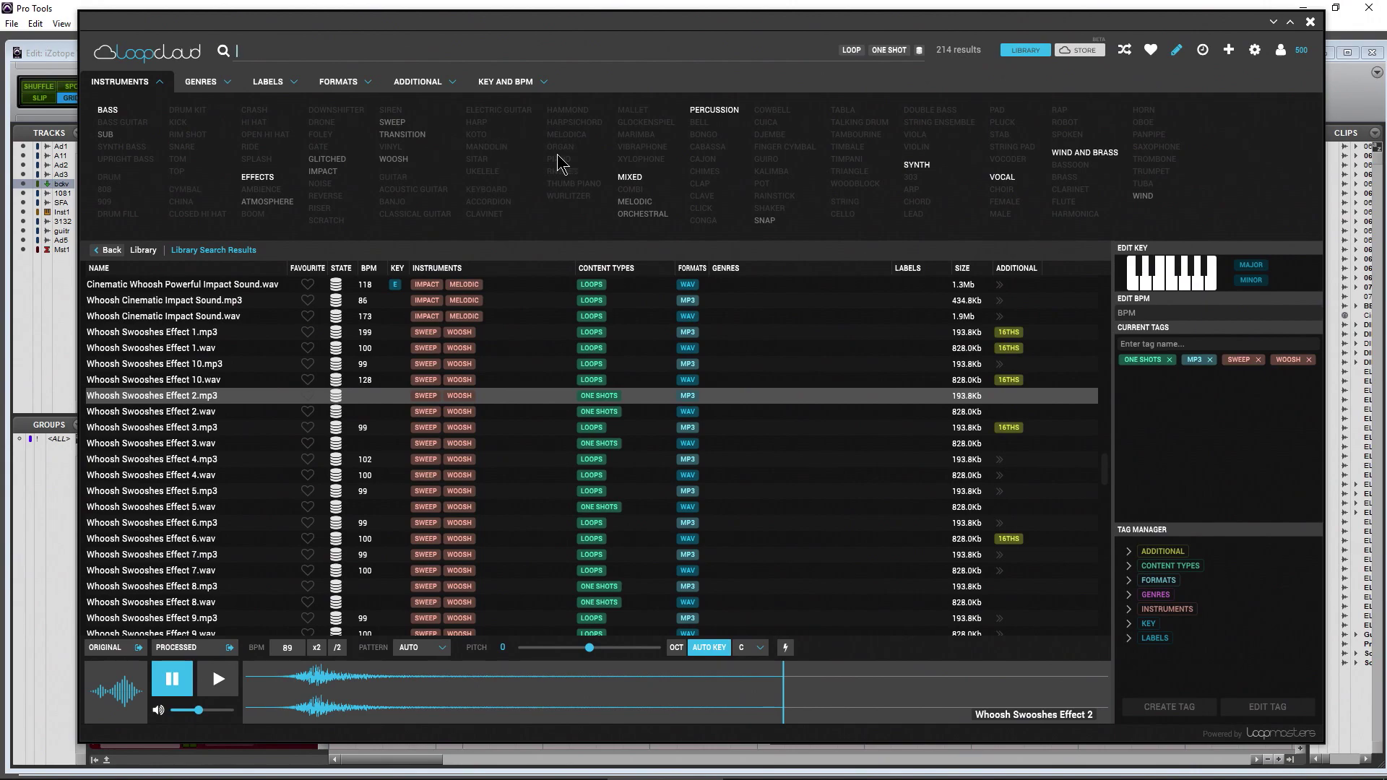
Clear the whoosh search, expand SoundBits through Stock Audio's Beats folder, and preview beat 1.mp3 (90 BPM, C).
{"action": "key", "text": "Escape"}
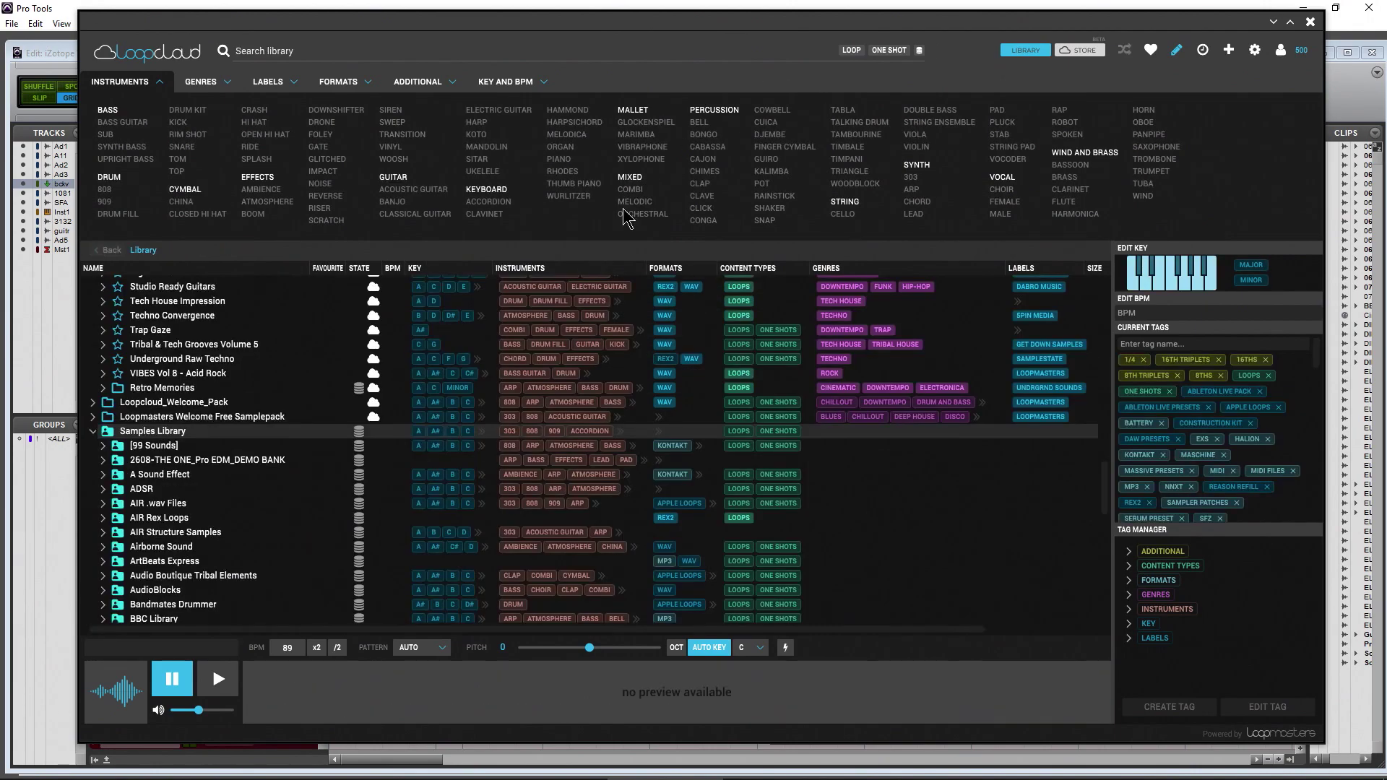
{"action": "scroll", "coordinate": [183, 442], "scroll_direction": "down", "scroll_amount": 20}
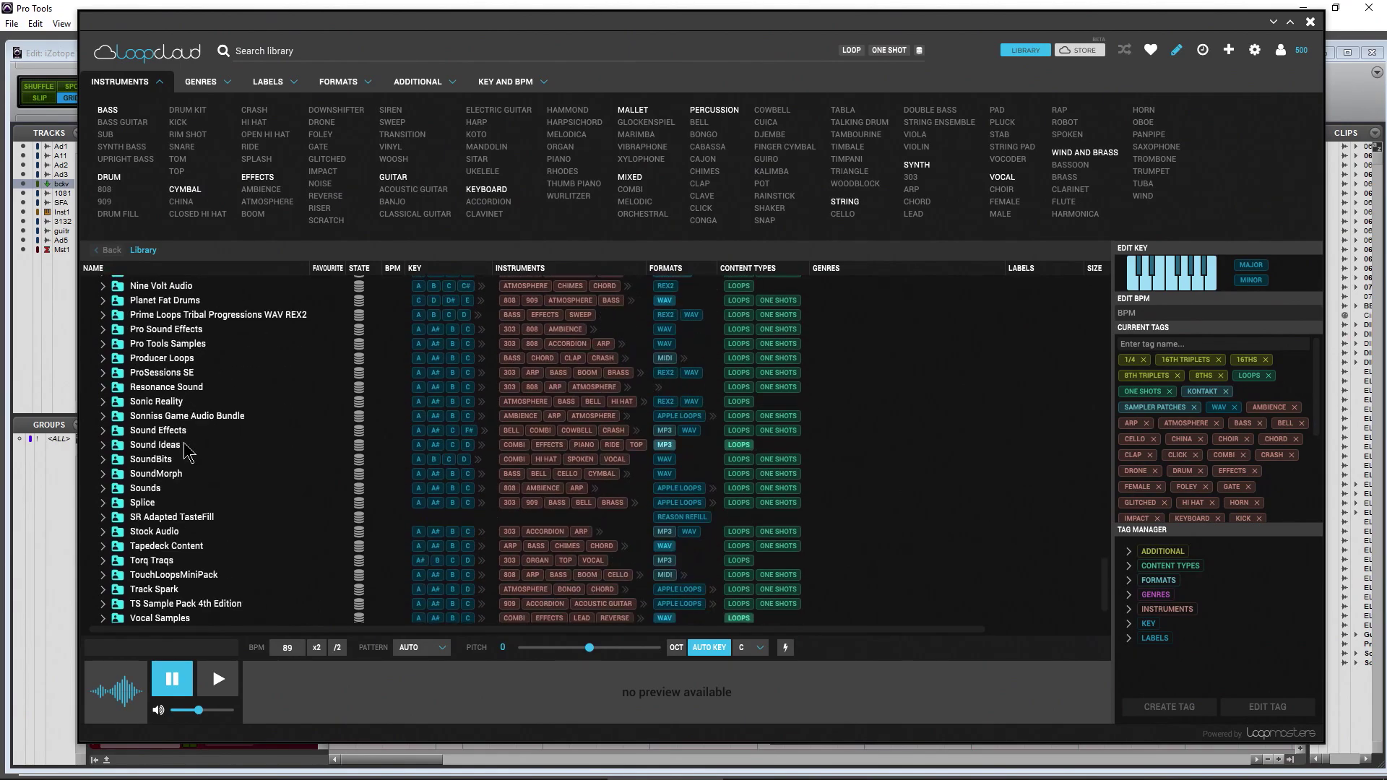
{"action": "left_click", "coordinate": [158, 416]}
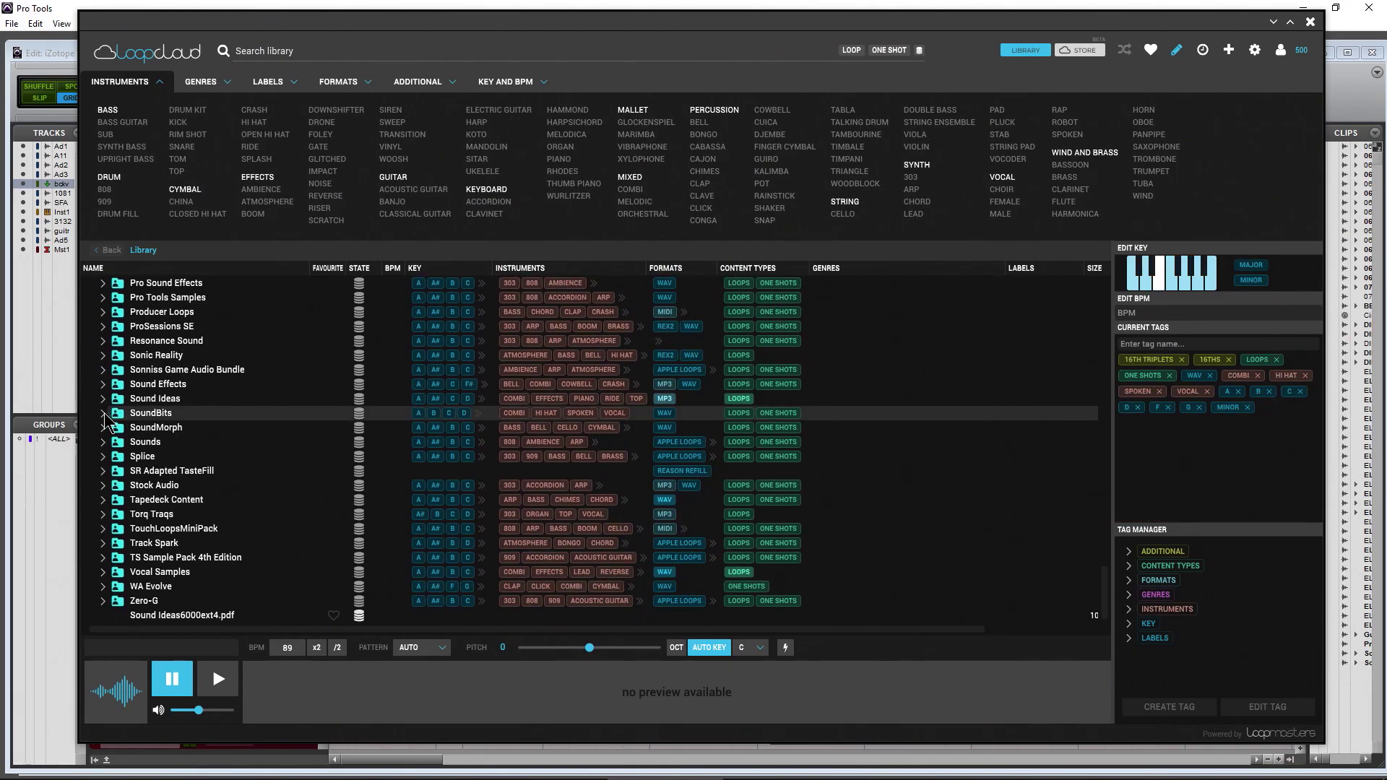
{"action": "left_click", "coordinate": [103, 414]}
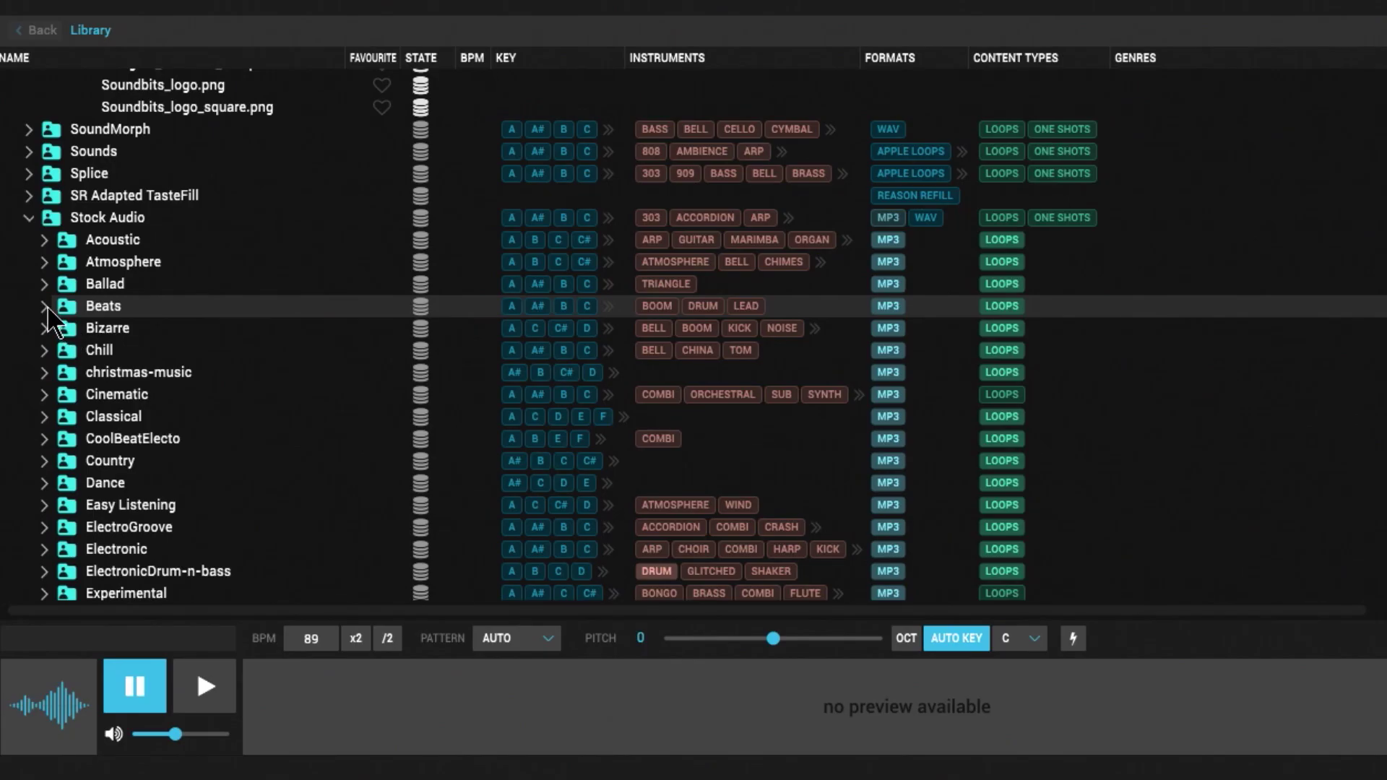
{"action": "left_click", "coordinate": [46, 307]}
{"action": "left_click", "coordinate": [108, 370]}
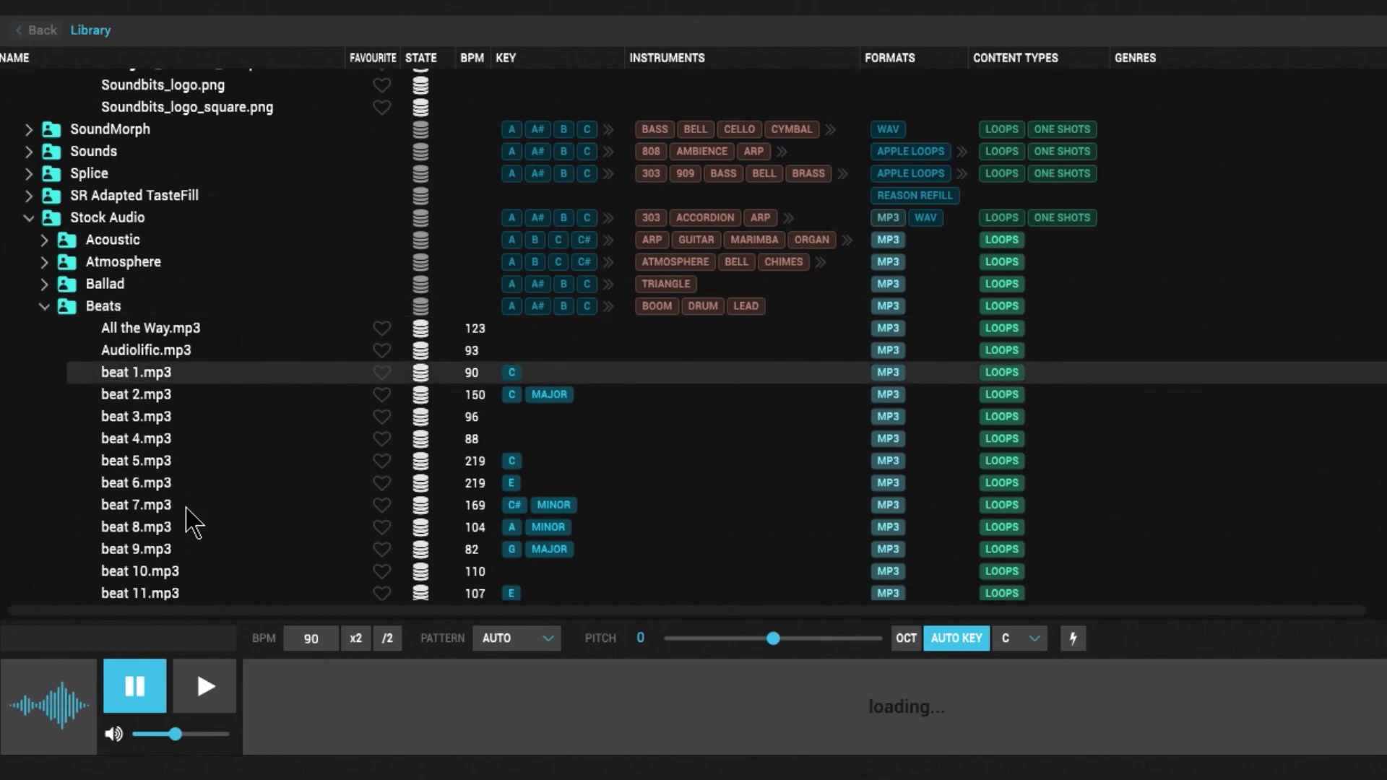
{"action": "left_click", "coordinate": [215, 690]}
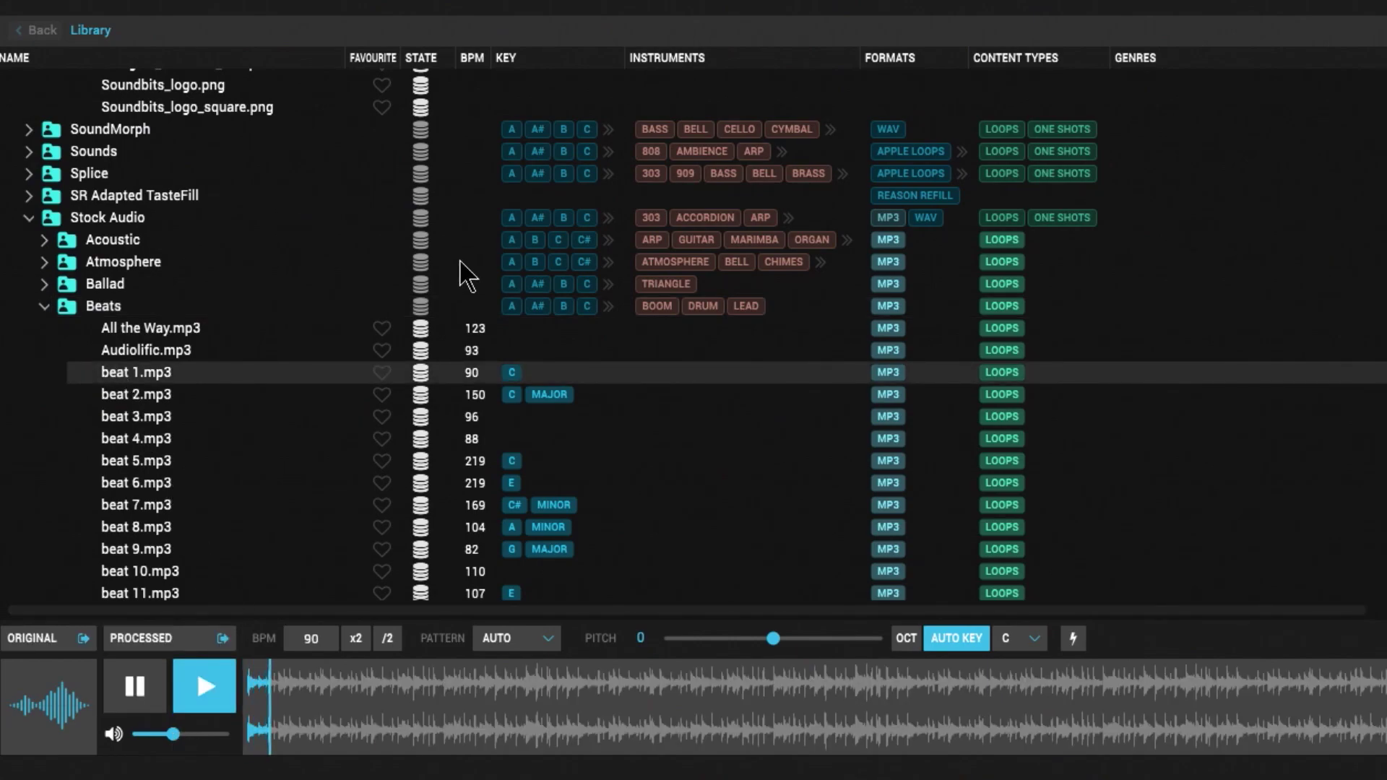
{"action": "key", "text": "space"}
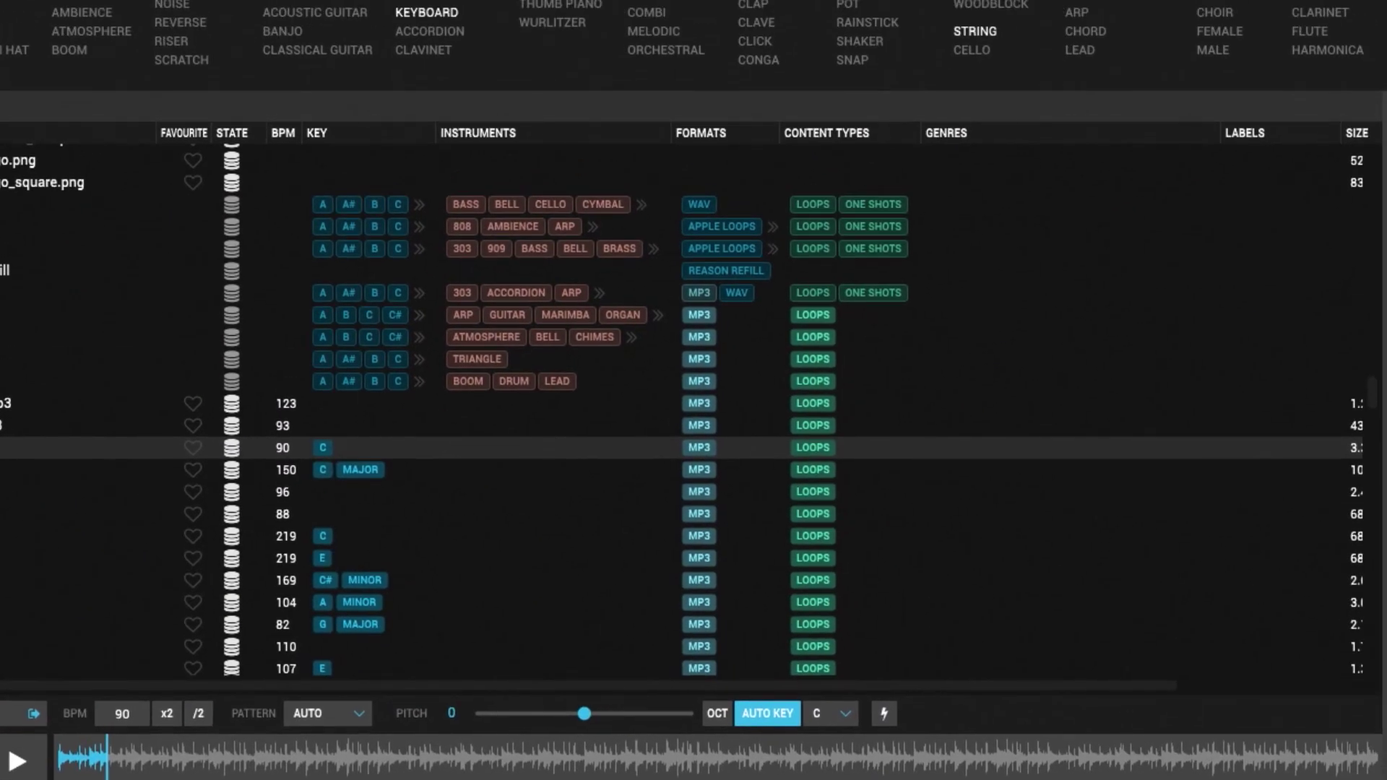
Toggle host sync to 125 BPM, then move, maximize and restore the Loopcloud window over Pro Tools.
{"action": "left_click", "coordinate": [883, 713]}
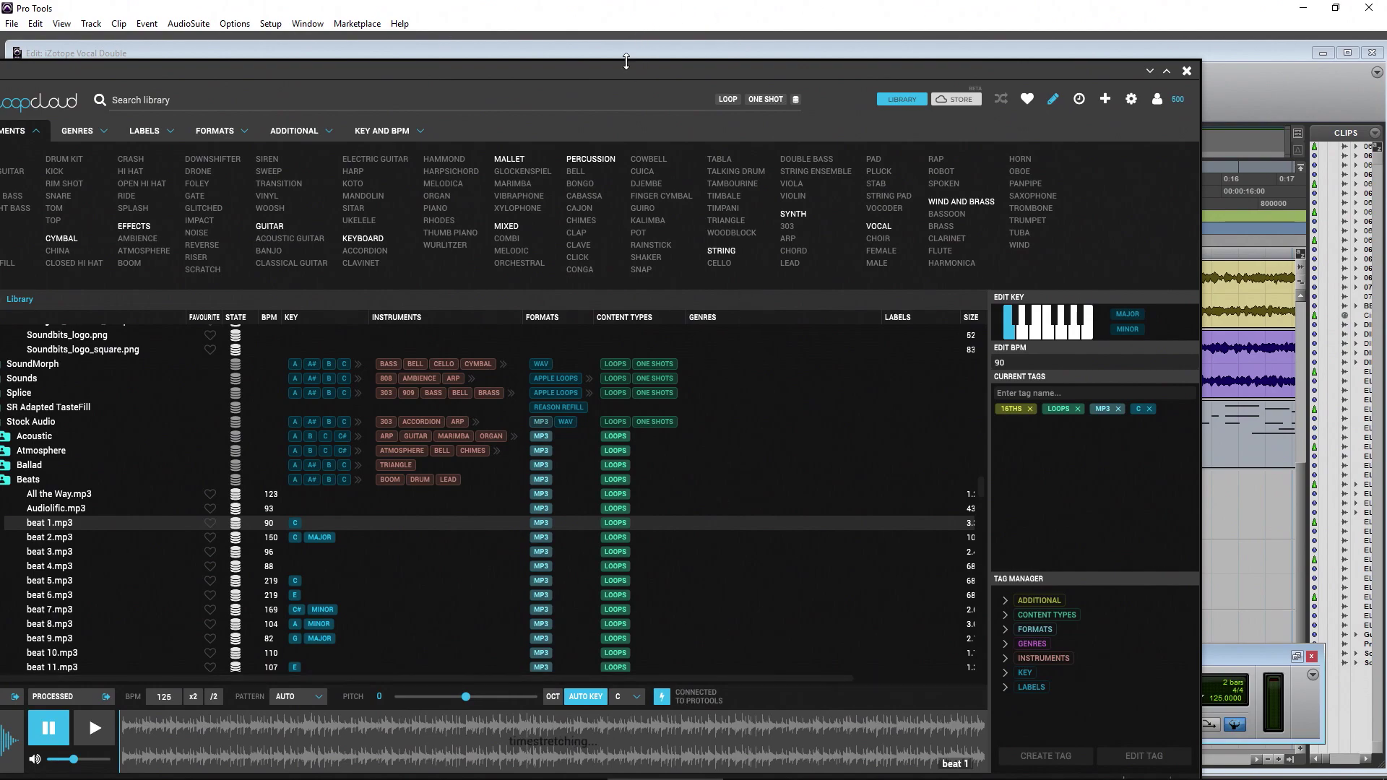
{"action": "left_click_drag", "start_coordinate": [614, 83], "coordinate": [747, 58]}
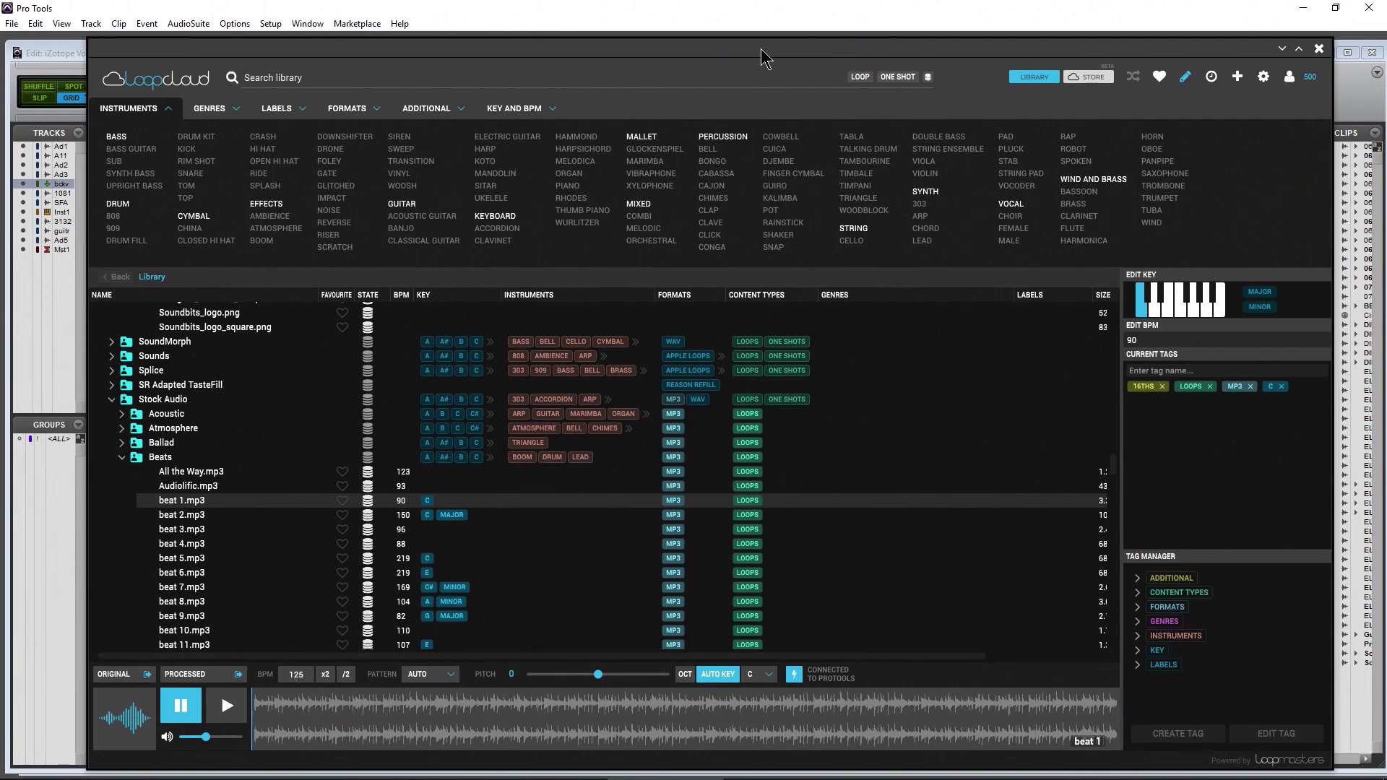
{"action": "left_click_drag", "start_coordinate": [764, 58], "coordinate": [50, 100]}
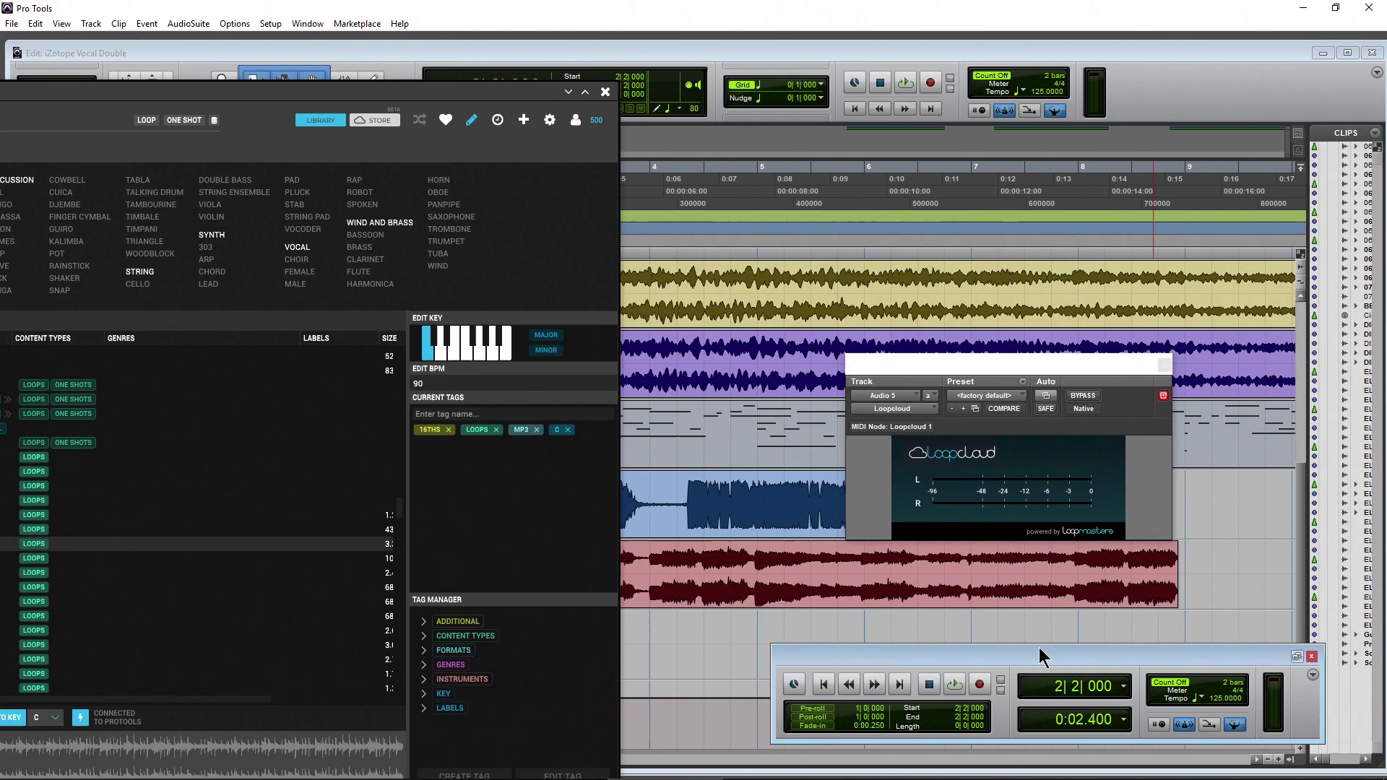
{"action": "double_click", "coordinate": [240, 96]}
{"action": "left_click_drag", "start_coordinate": [238, 65], "coordinate": [340, 80]}
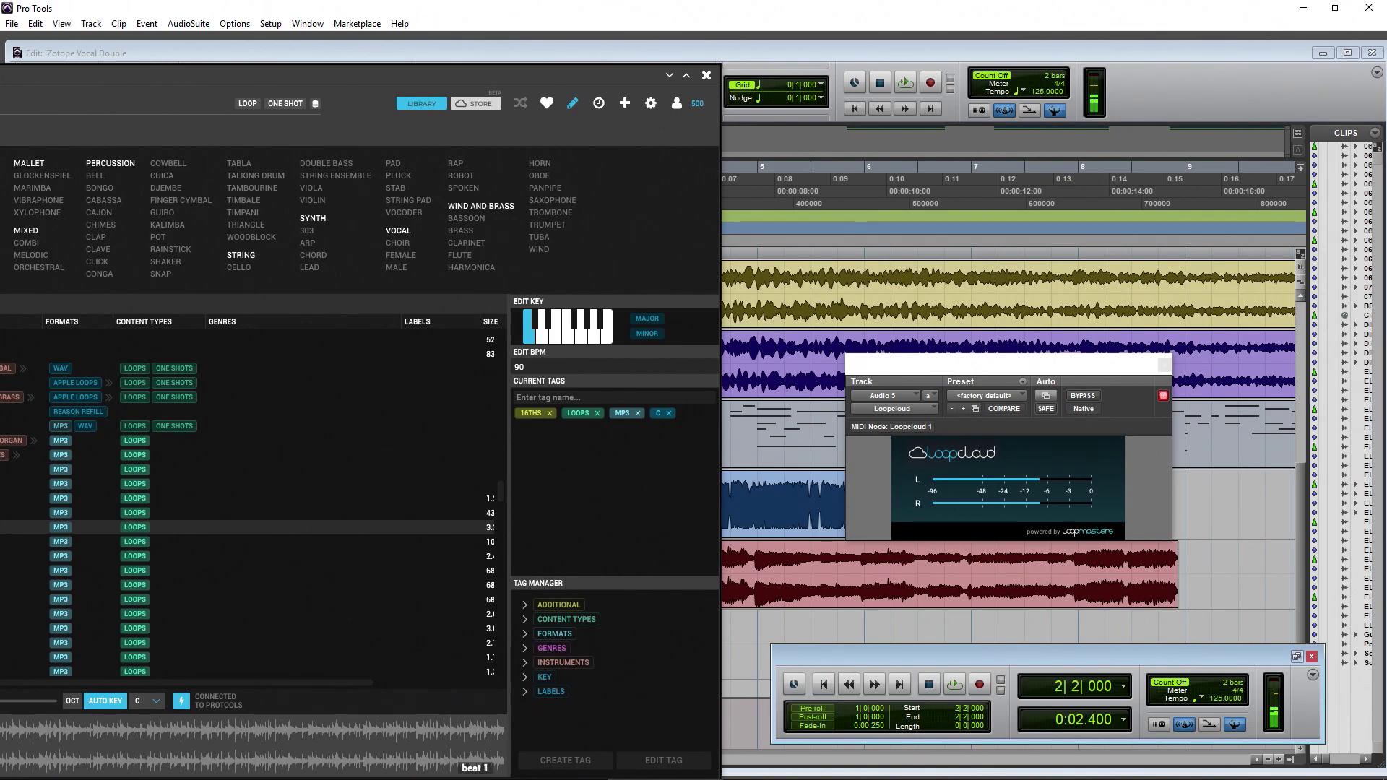
{"action": "left_click_drag", "start_coordinate": [62, 67], "coordinate": [679, 42]}
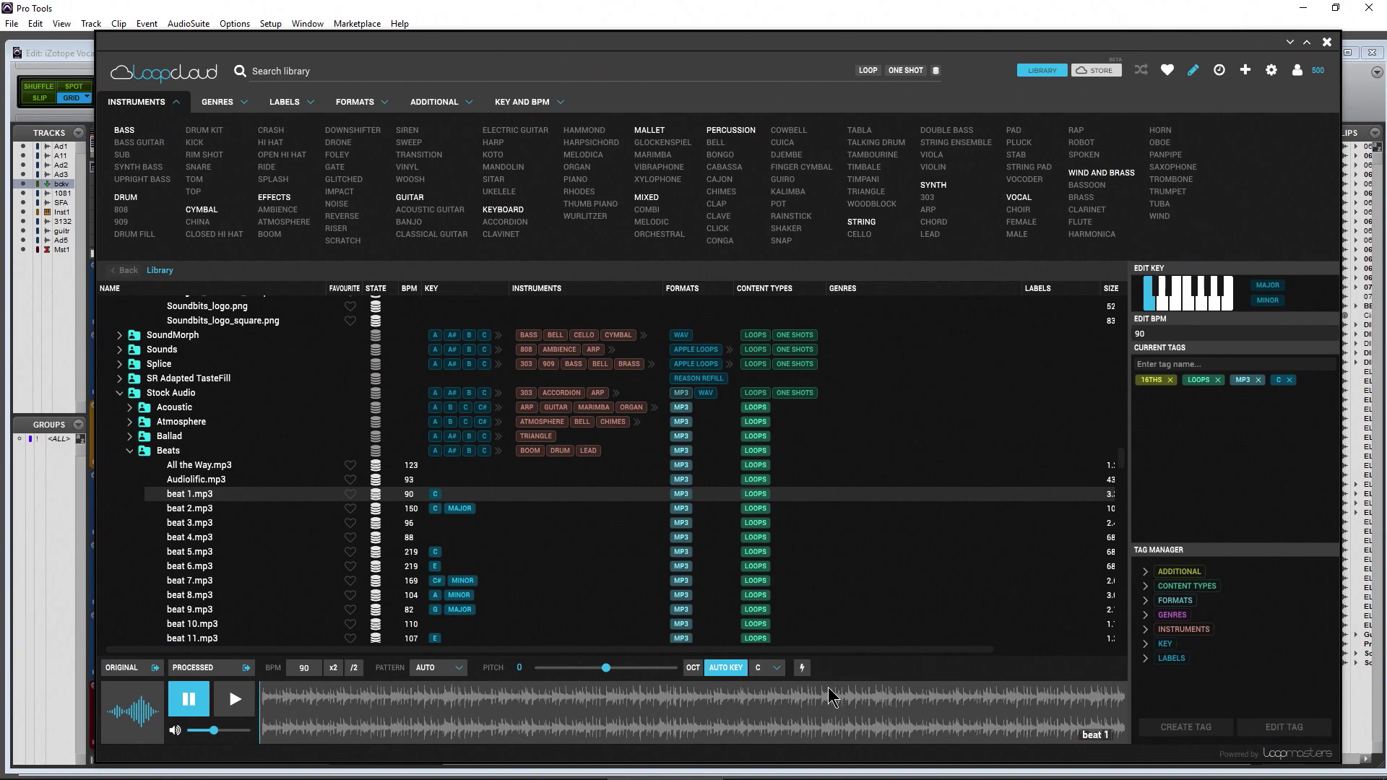
Preview beat 4.mp3, pitching it down to -5 and then -11.
{"action": "left_click_drag", "start_coordinate": [497, 50], "coordinate": [505, 37]}
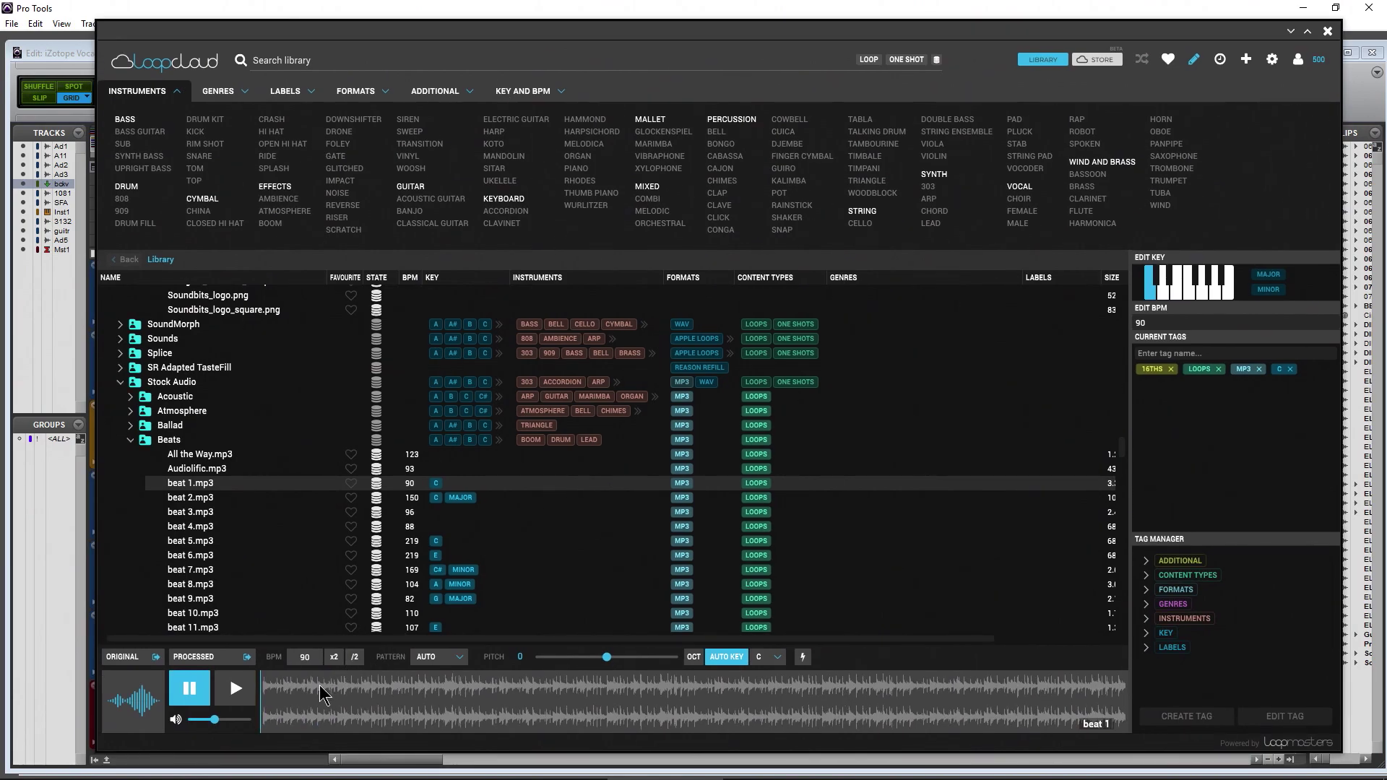
{"action": "left_click", "coordinate": [208, 527]}
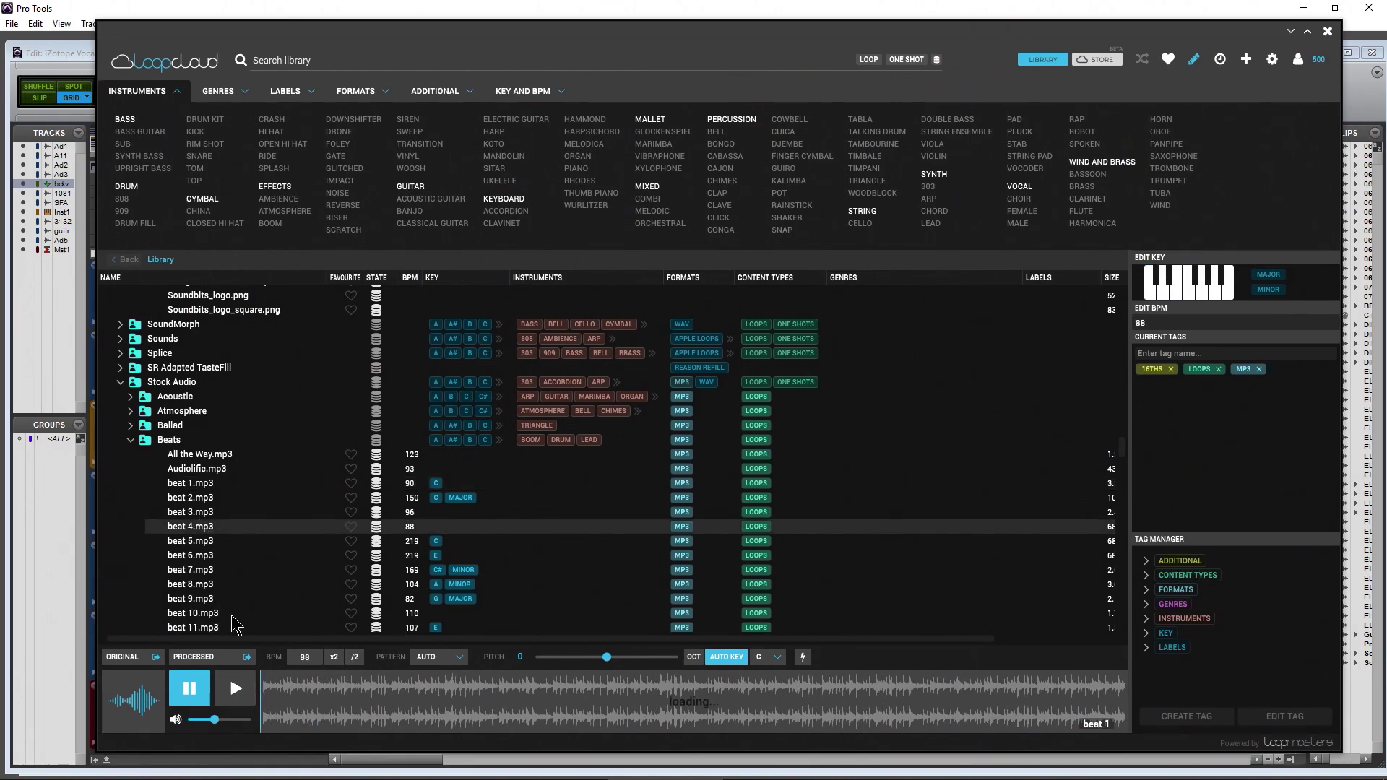
{"action": "left_click", "coordinate": [239, 694]}
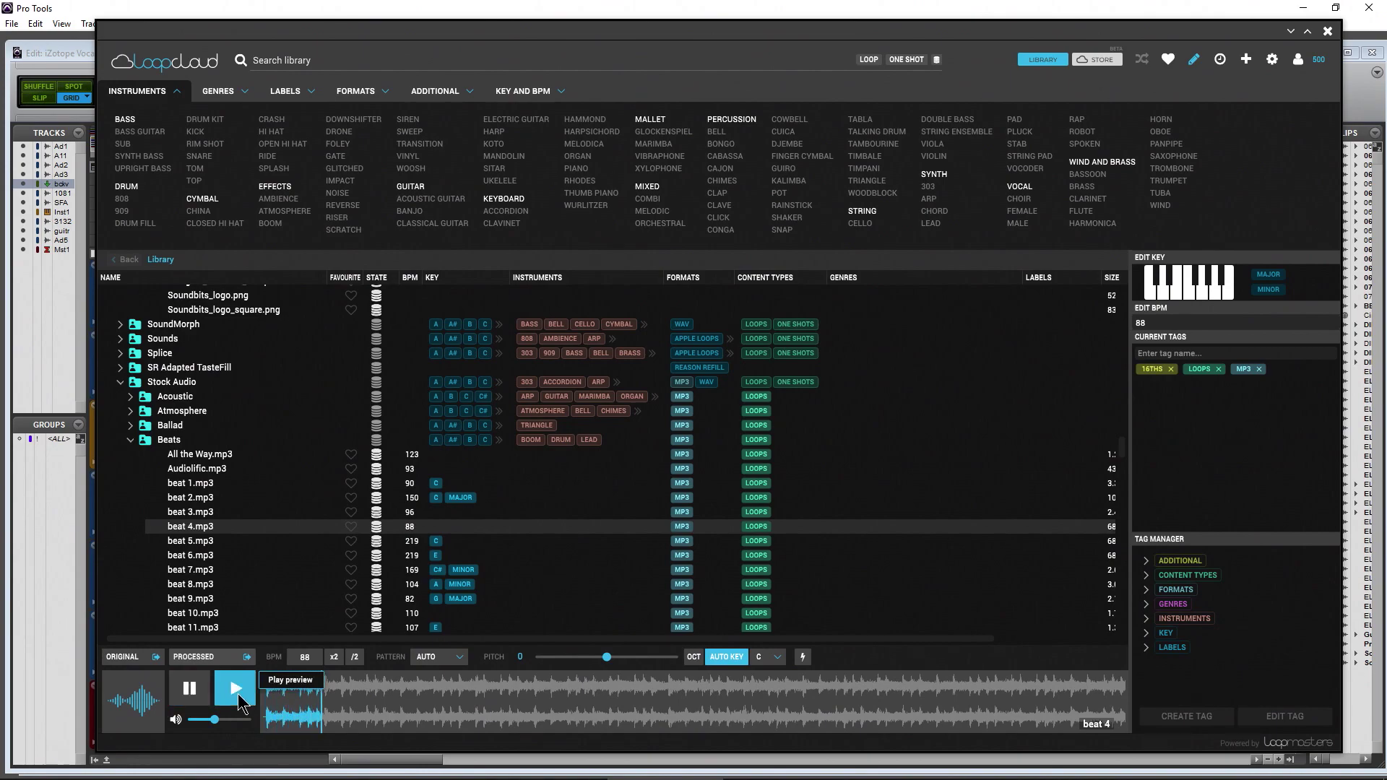
{"action": "left_click", "coordinate": [196, 695]}
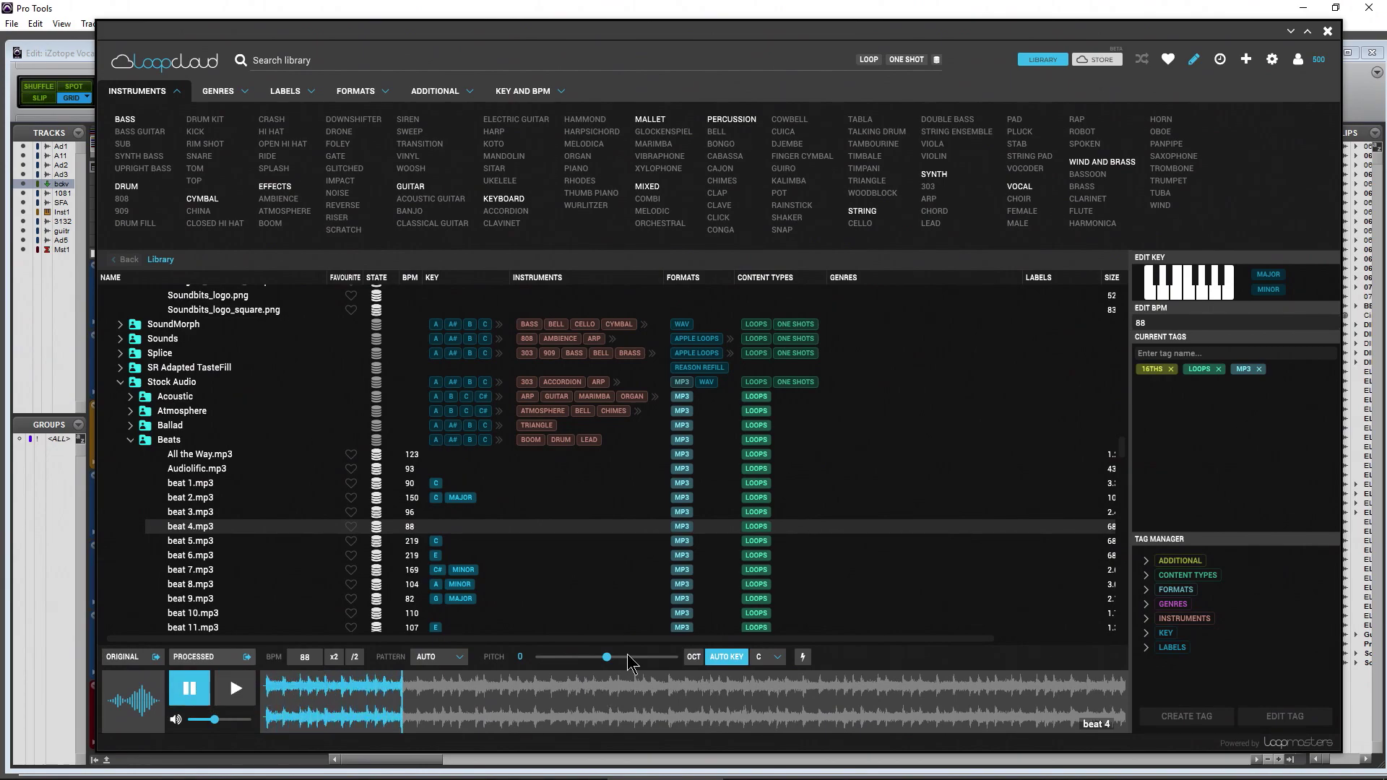
{"action": "left_click_drag", "start_coordinate": [608, 657], "coordinate": [602, 658]}
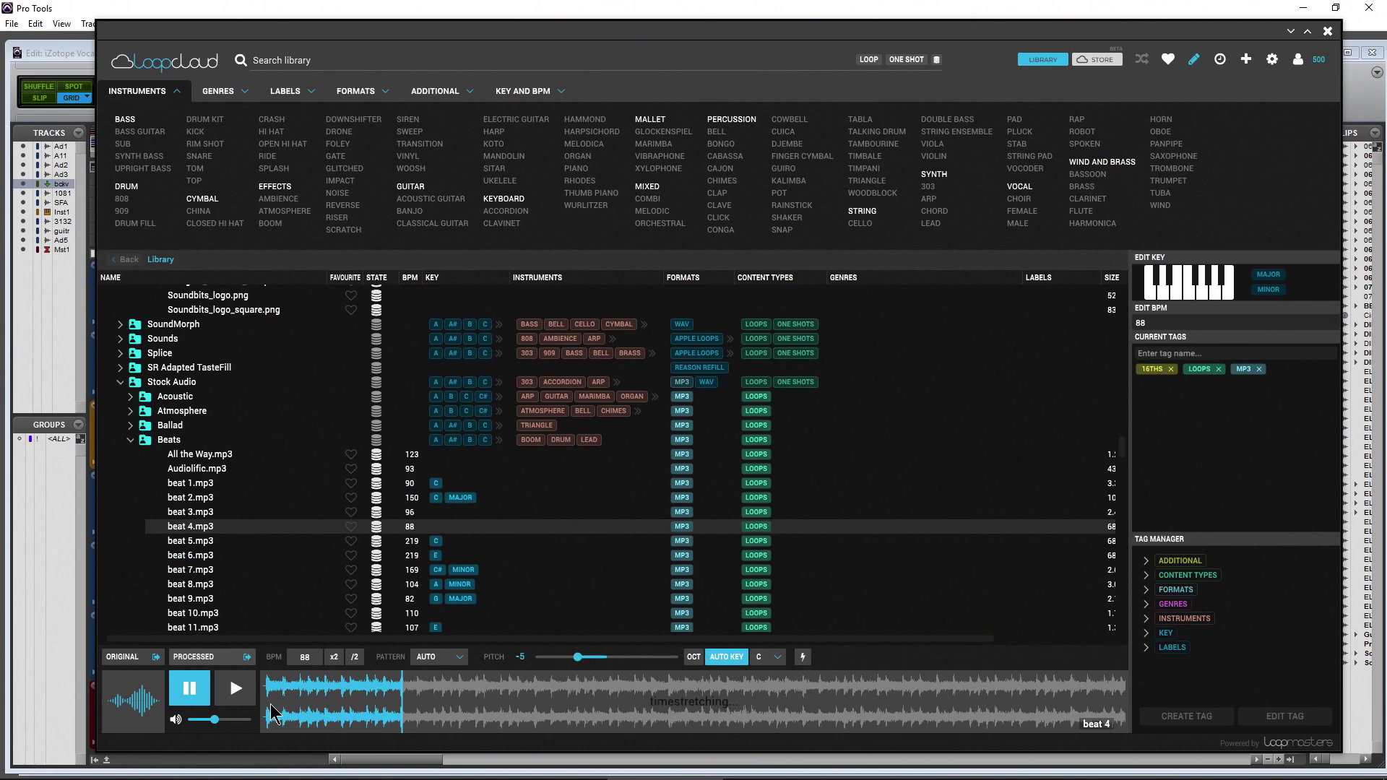
{"action": "left_click", "coordinate": [234, 693]}
{"action": "left_click_drag", "start_coordinate": [577, 657], "coordinate": [542, 658]}
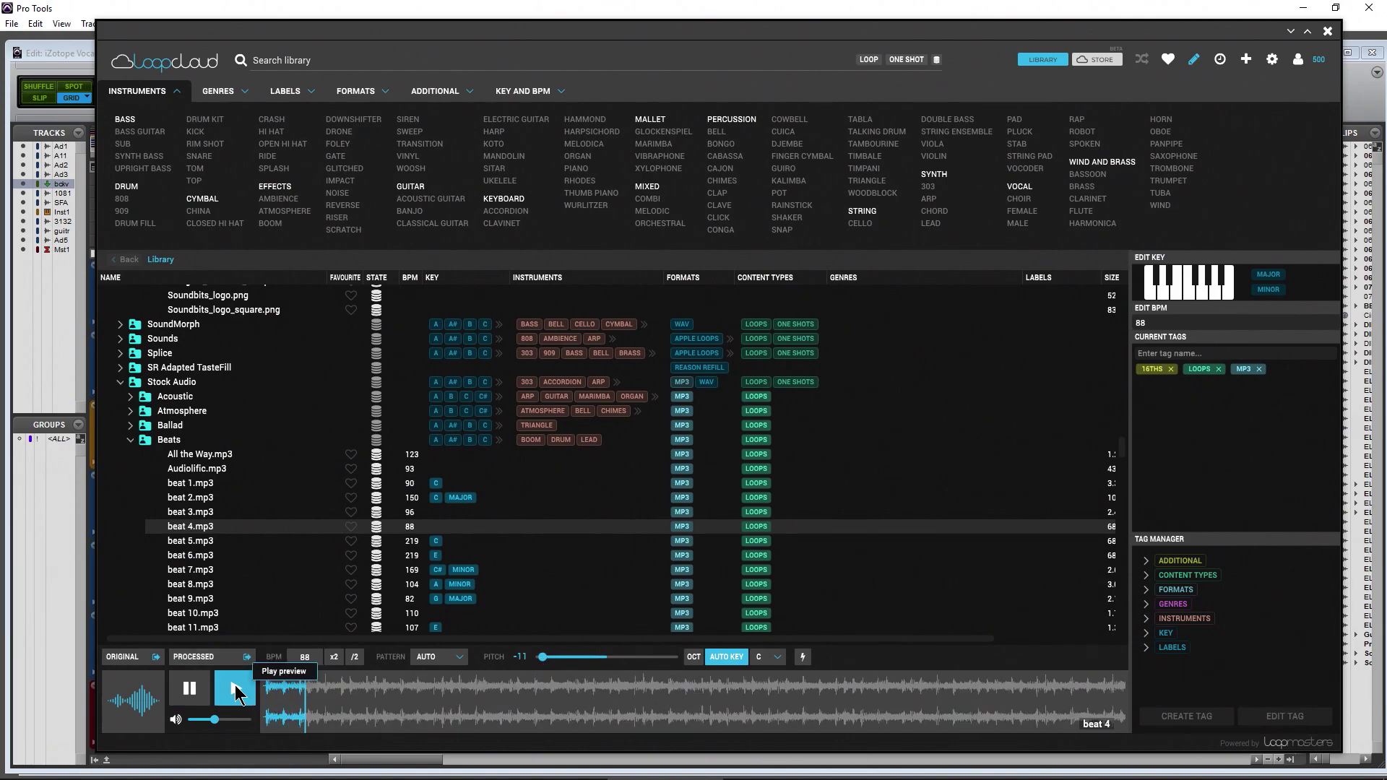
{"action": "left_click", "coordinate": [196, 692]}
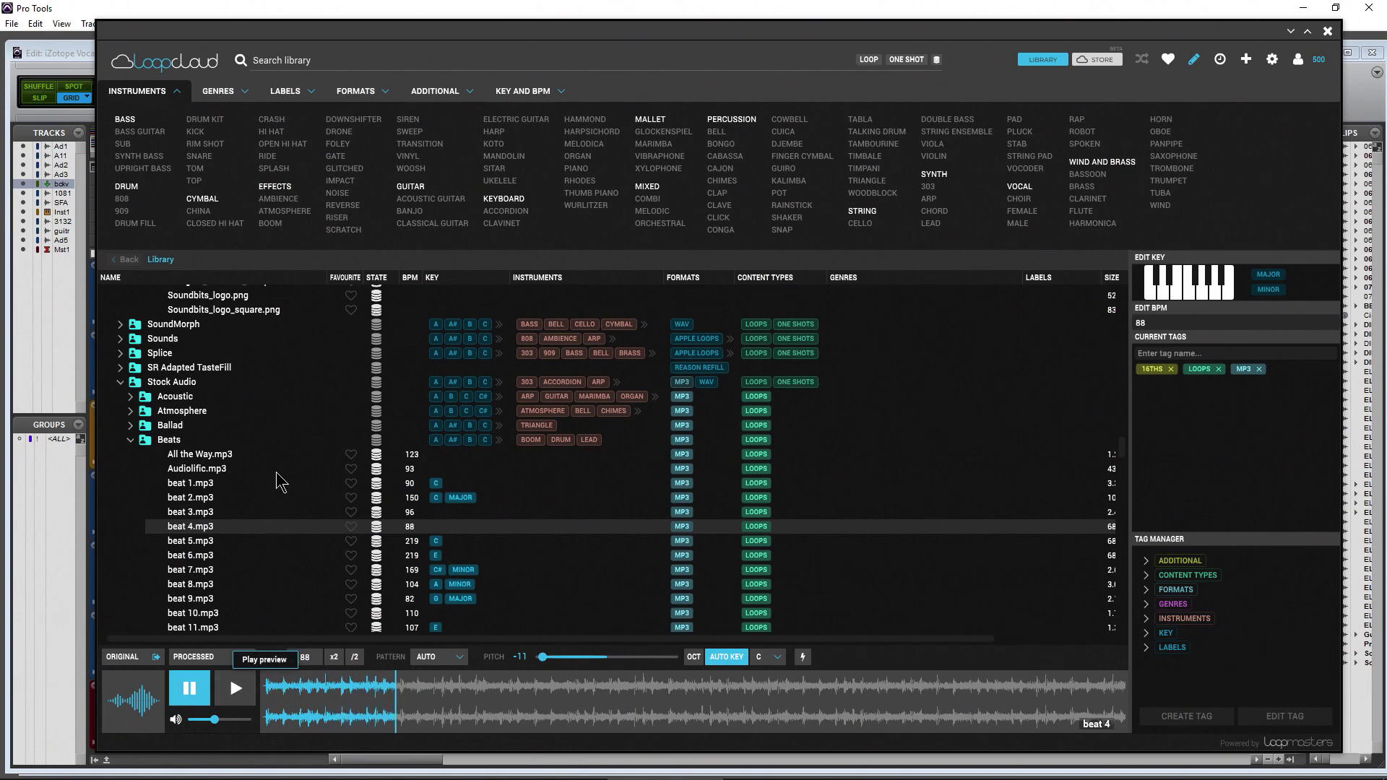
Collapse the Beats folder and filter by the ATMOSPHERE tag, giving 1202 results.
{"action": "left_click", "coordinate": [131, 440]}
{"action": "scroll", "coordinate": [180, 416], "scroll_direction": "down", "scroll_amount": 5}
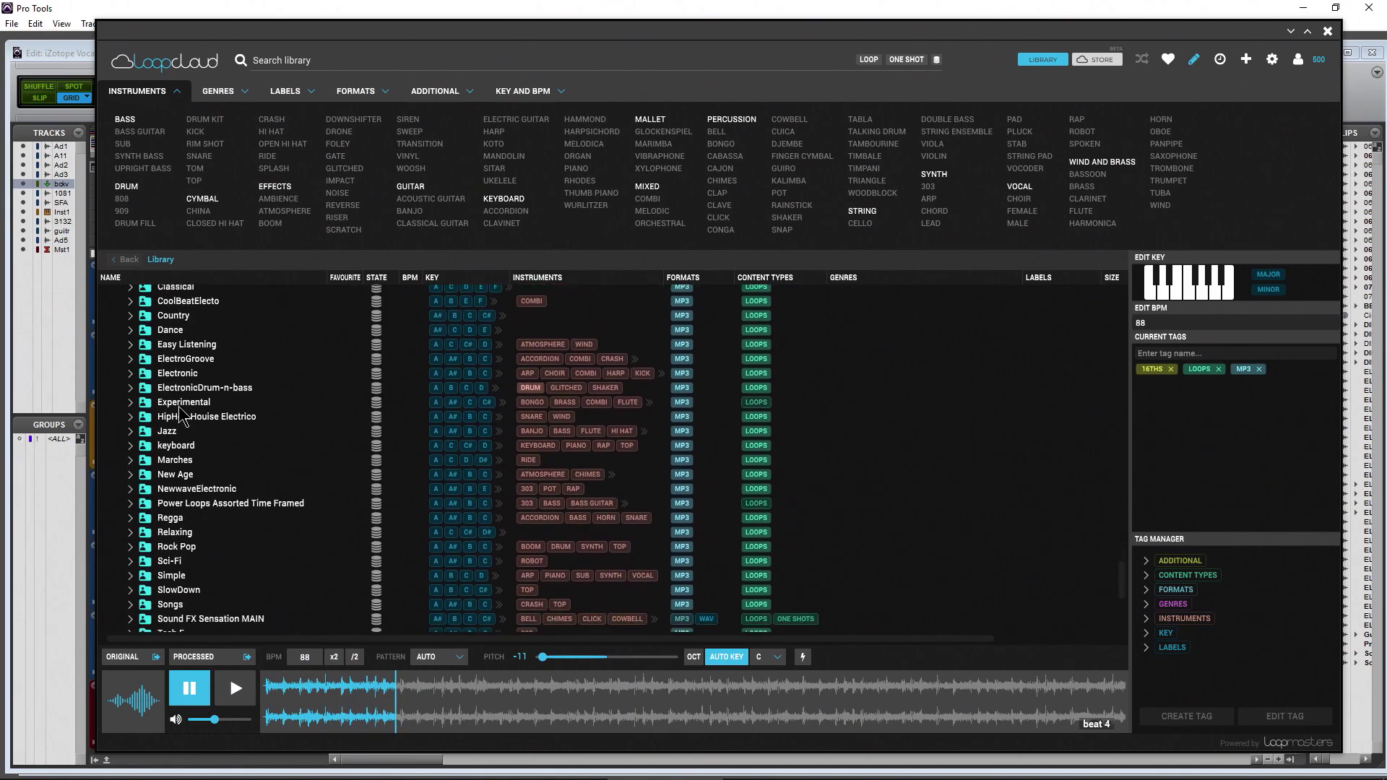
{"action": "scroll", "coordinate": [180, 416], "scroll_direction": "up", "scroll_amount": 8}
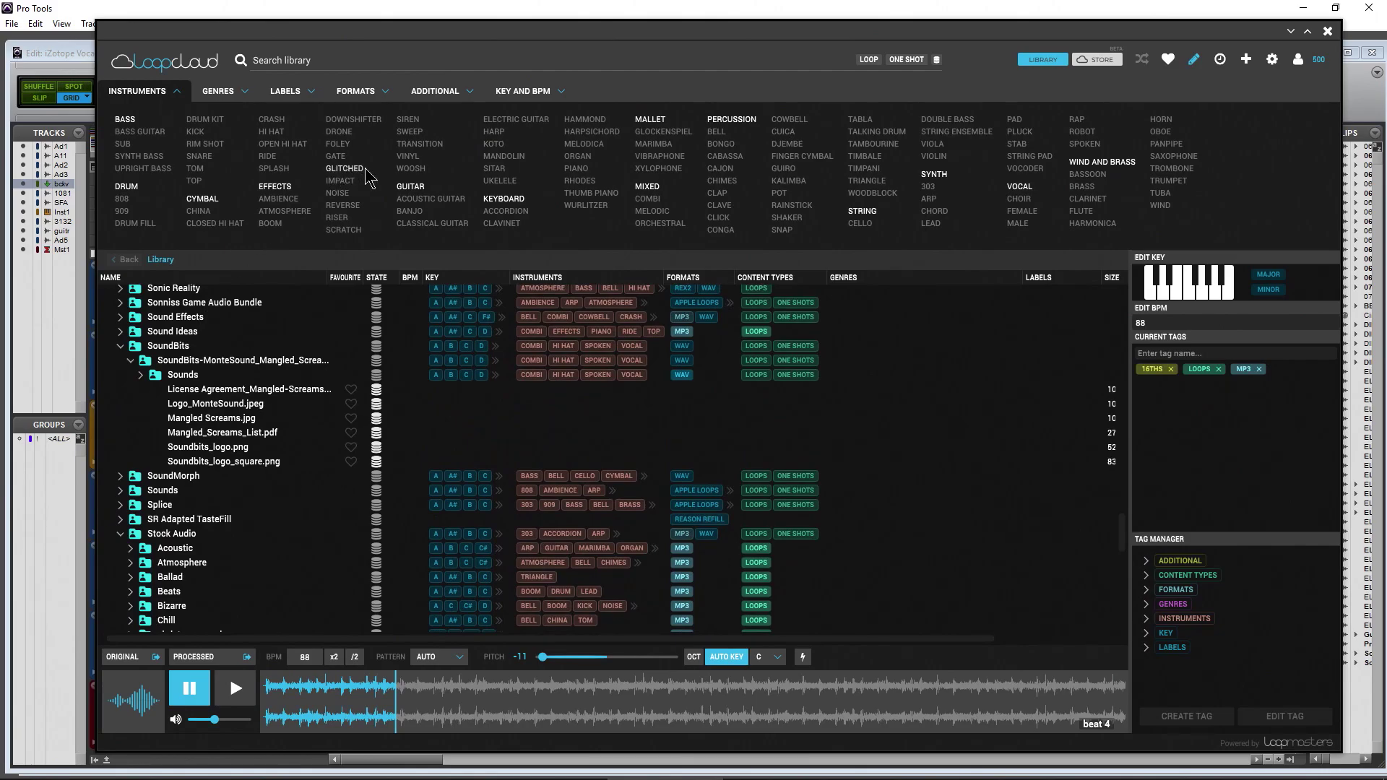
{"action": "scroll", "coordinate": [504, 331], "scroll_direction": "up", "scroll_amount": 3}
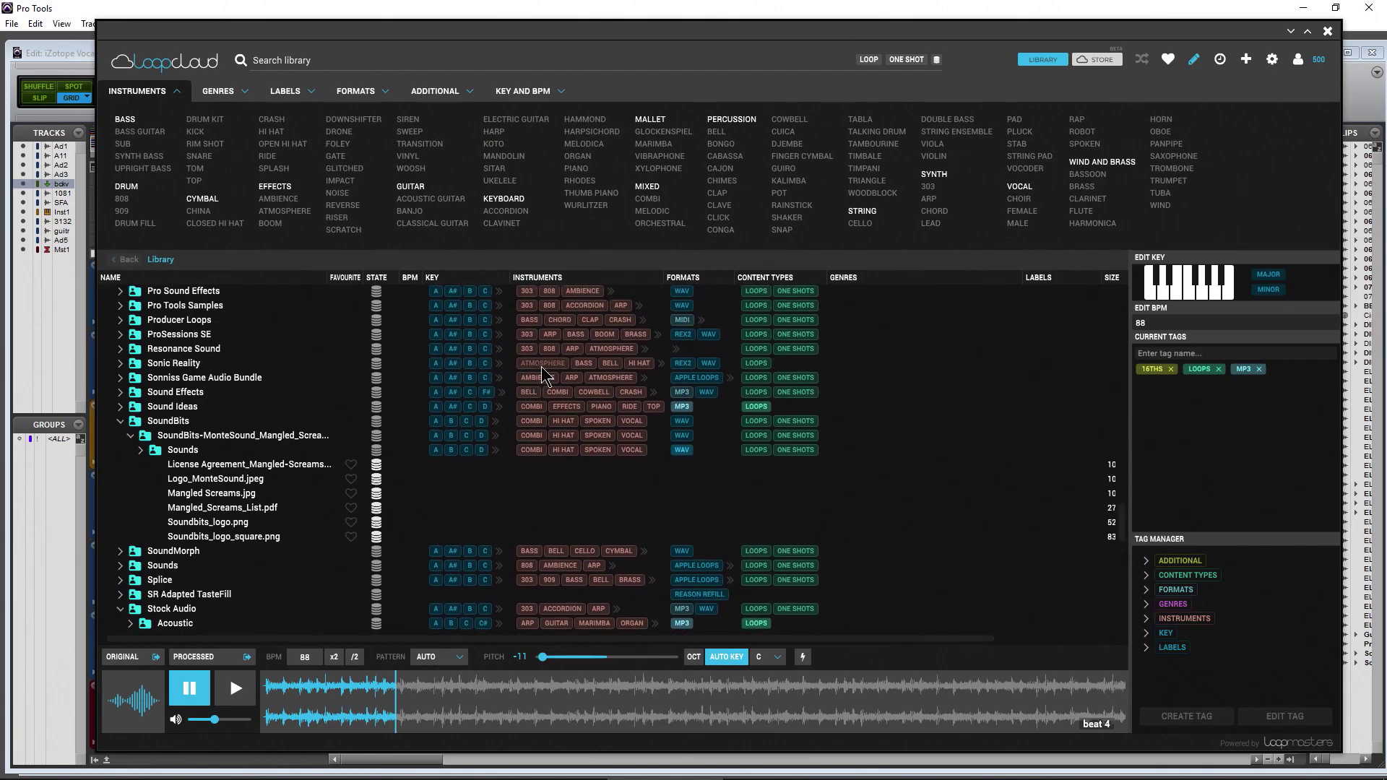
{"action": "left_click", "coordinate": [542, 375]}
Select and preview Fx_Movement_Atmospheric-03 with AUTO KEY turned off.
{"action": "scroll", "coordinate": [361, 470], "scroll_direction": "down", "scroll_amount": 15}
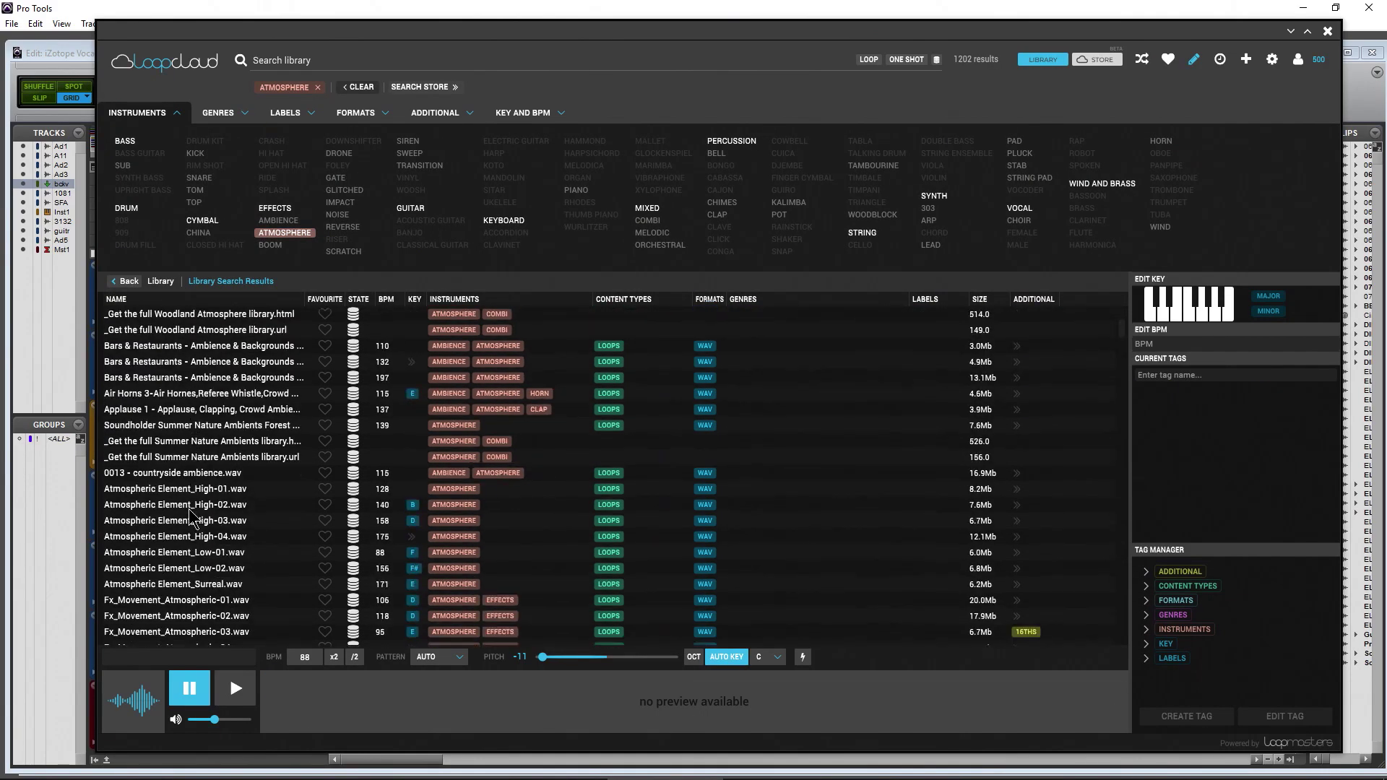
{"action": "left_click", "coordinate": [206, 492]}
{"action": "scroll", "coordinate": [206, 490], "scroll_direction": "down", "scroll_amount": 3}
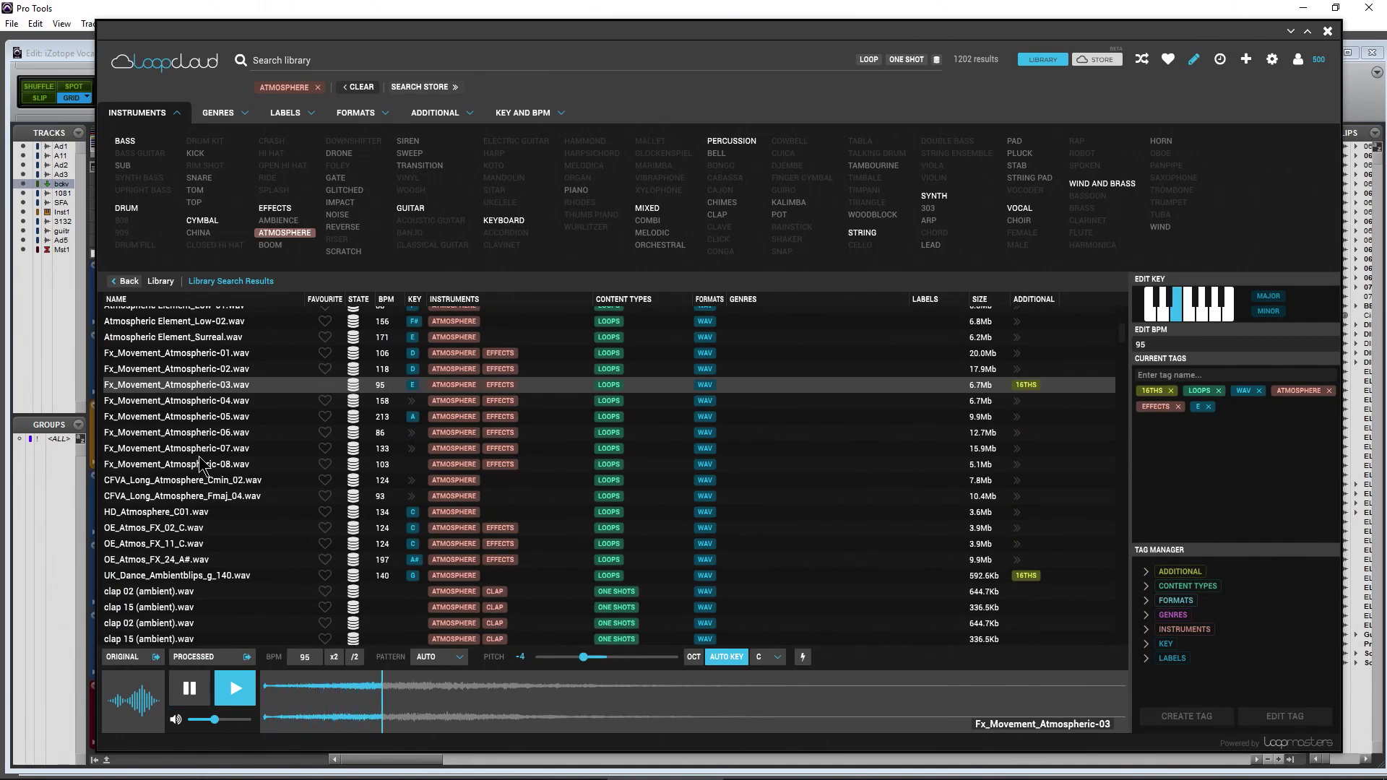
{"action": "left_click", "coordinate": [726, 656]}
{"action": "left_click", "coordinate": [190, 688]}
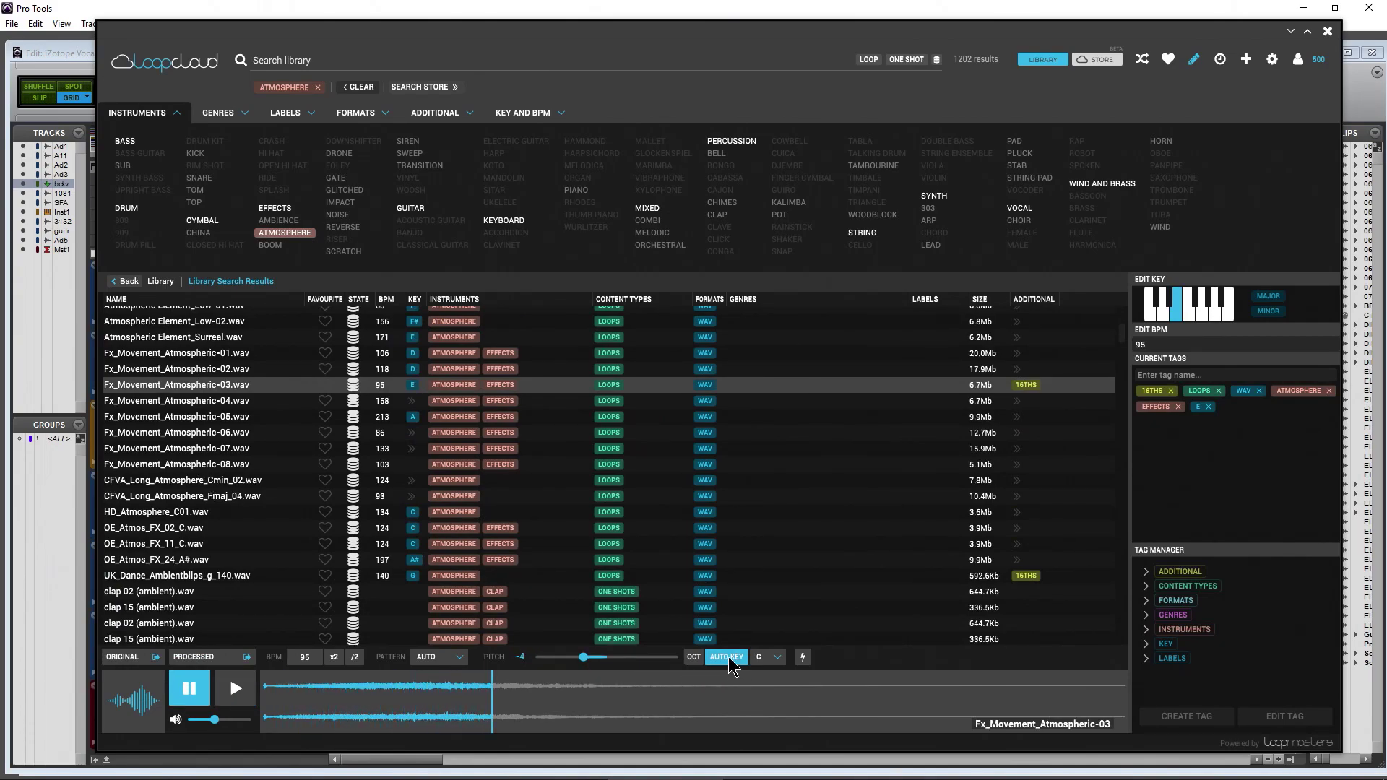
{"action": "left_click", "coordinate": [234, 690]}
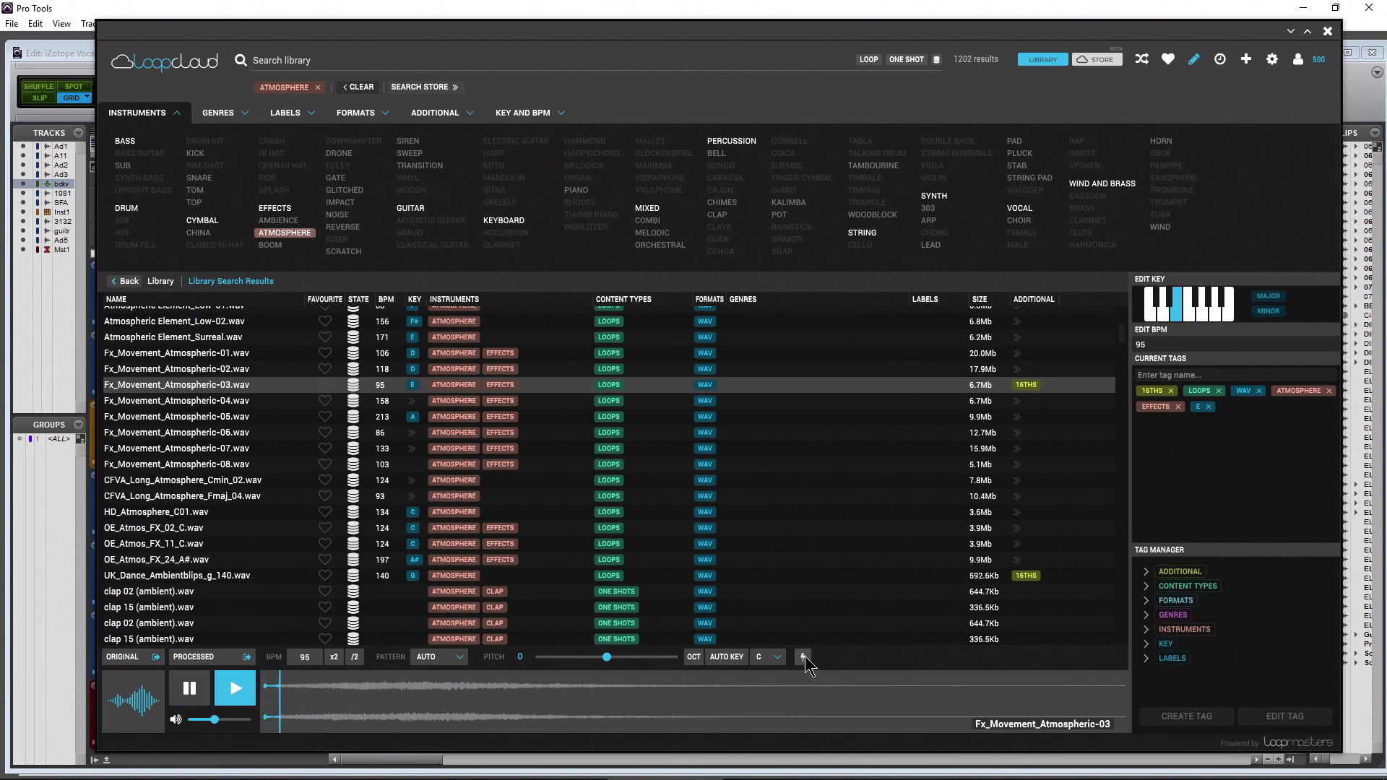
Set the preview key to E, raise the pitch +12 with OCT, then stop playback.
{"action": "left_click", "coordinate": [783, 659]}
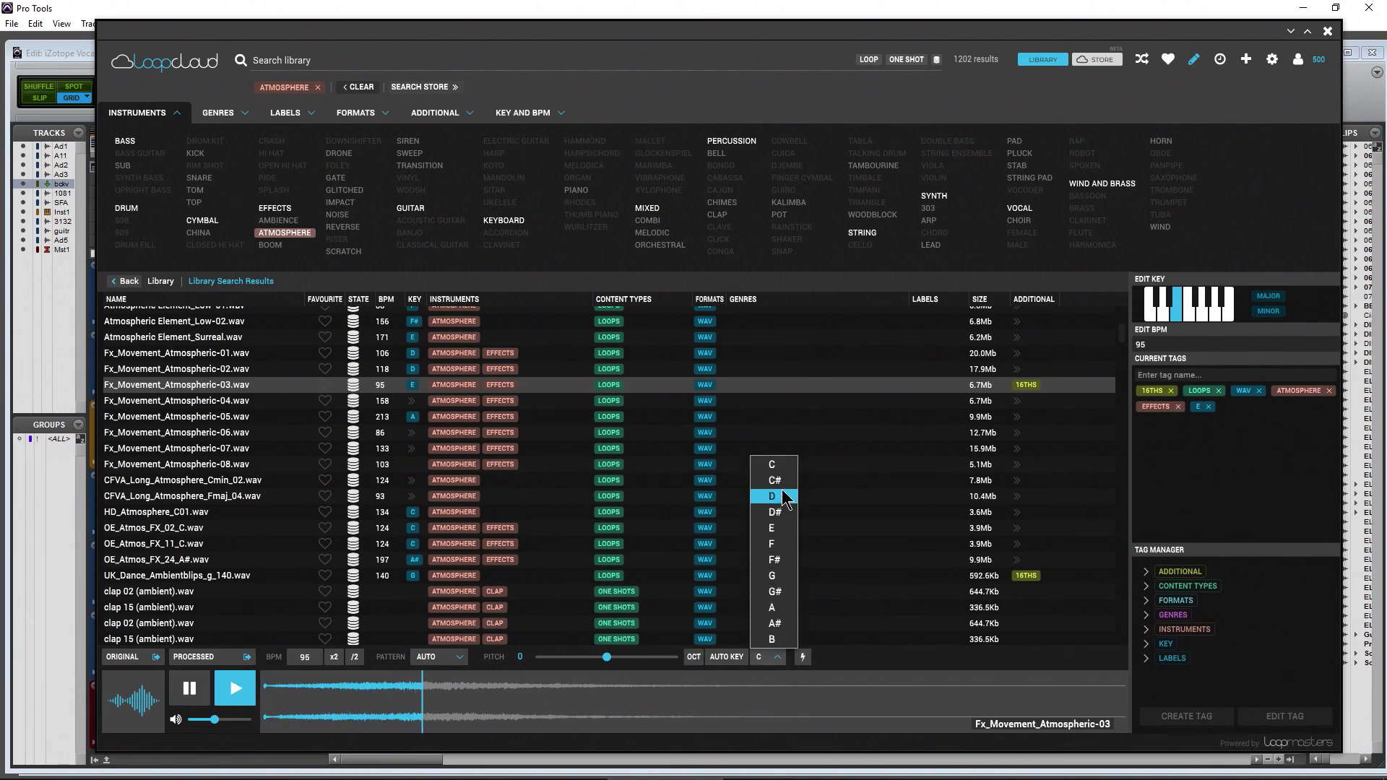
{"action": "left_click", "coordinate": [783, 529]}
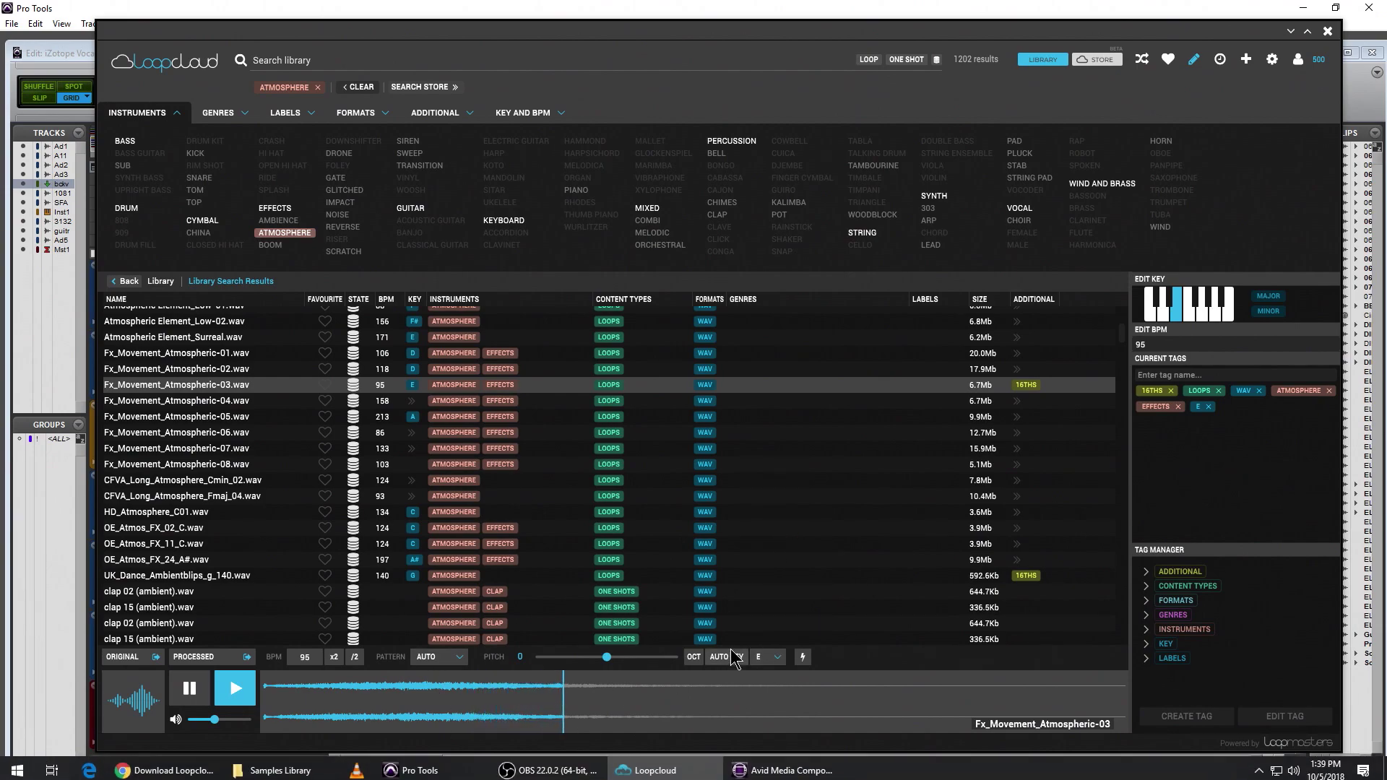
{"action": "left_click", "coordinate": [693, 657]}
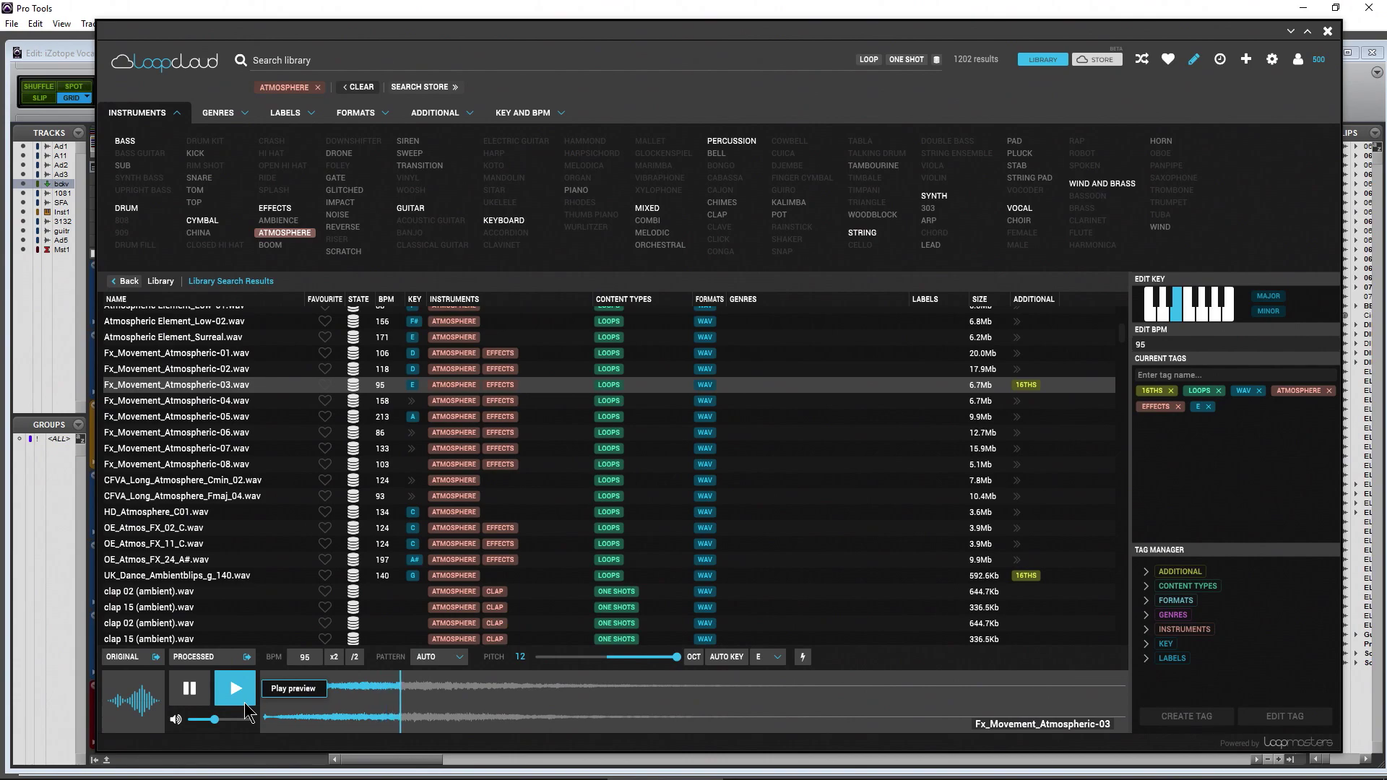
{"action": "key", "text": "space"}
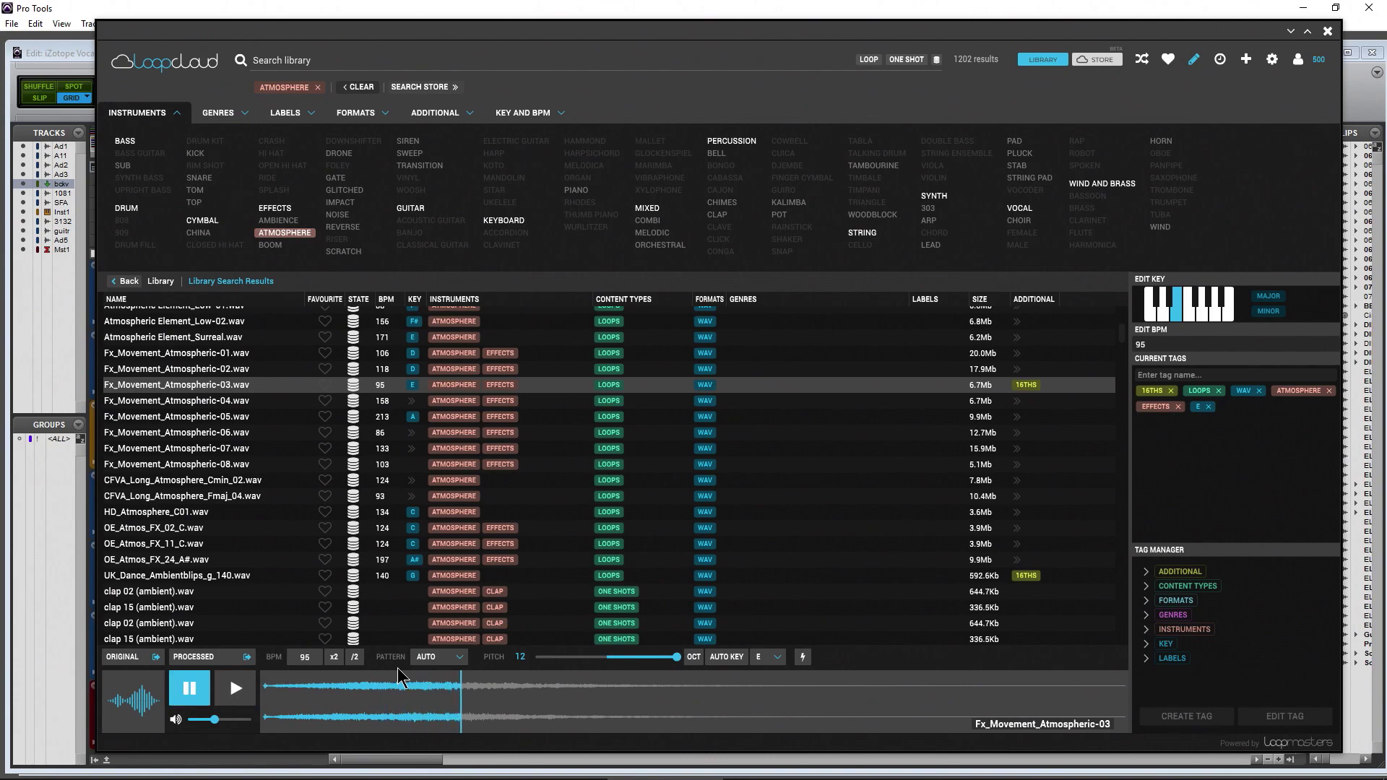
Drag the processed loop onto Audio 5 and move the clip to 1|1|000.
{"action": "left_click_drag", "start_coordinate": [417, 40], "coordinate": [918, 62]}
{"action": "left_click_drag", "start_coordinate": [751, 681], "coordinate": [361, 665]}
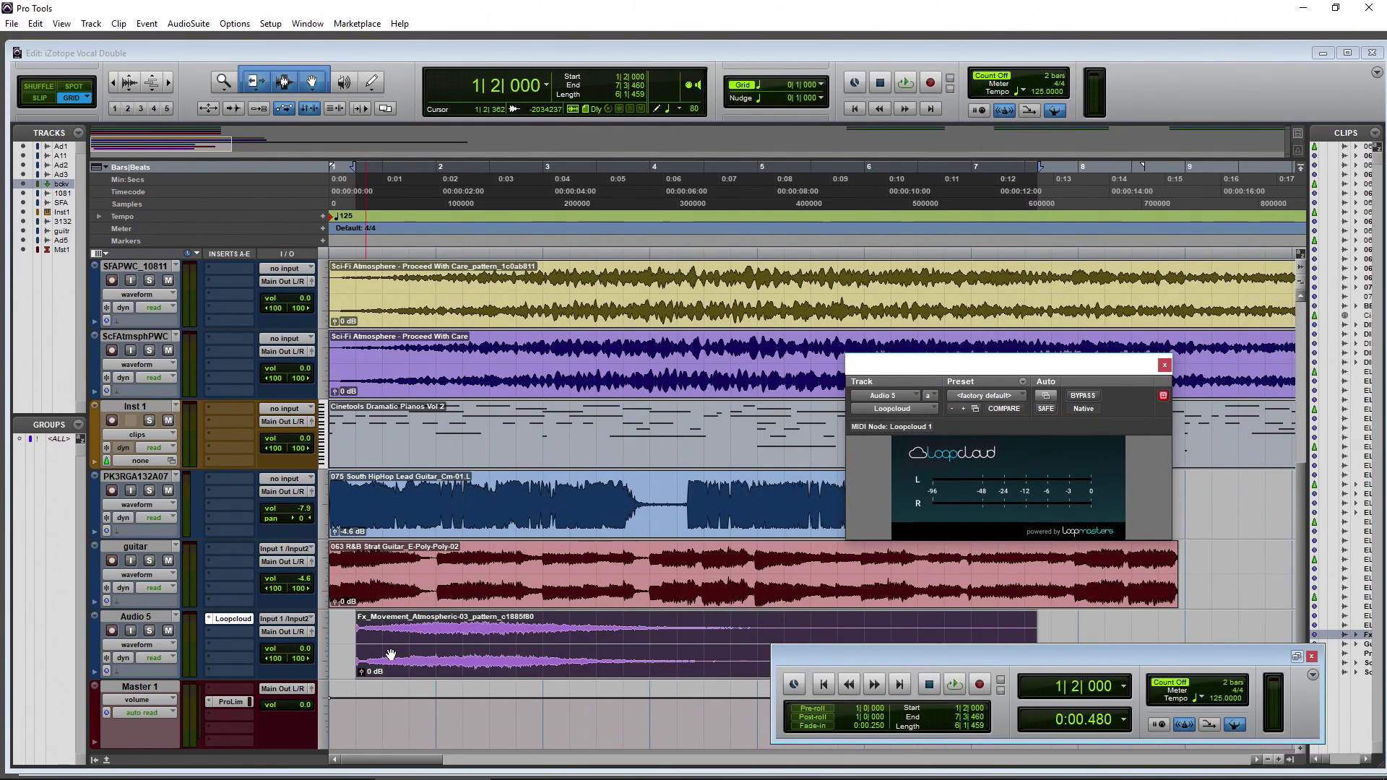
{"action": "left_click_drag", "start_coordinate": [482, 674], "coordinate": [432, 677]}
{"action": "scroll", "coordinate": [432, 676], "scroll_direction": "down", "scroll_amount": 2}
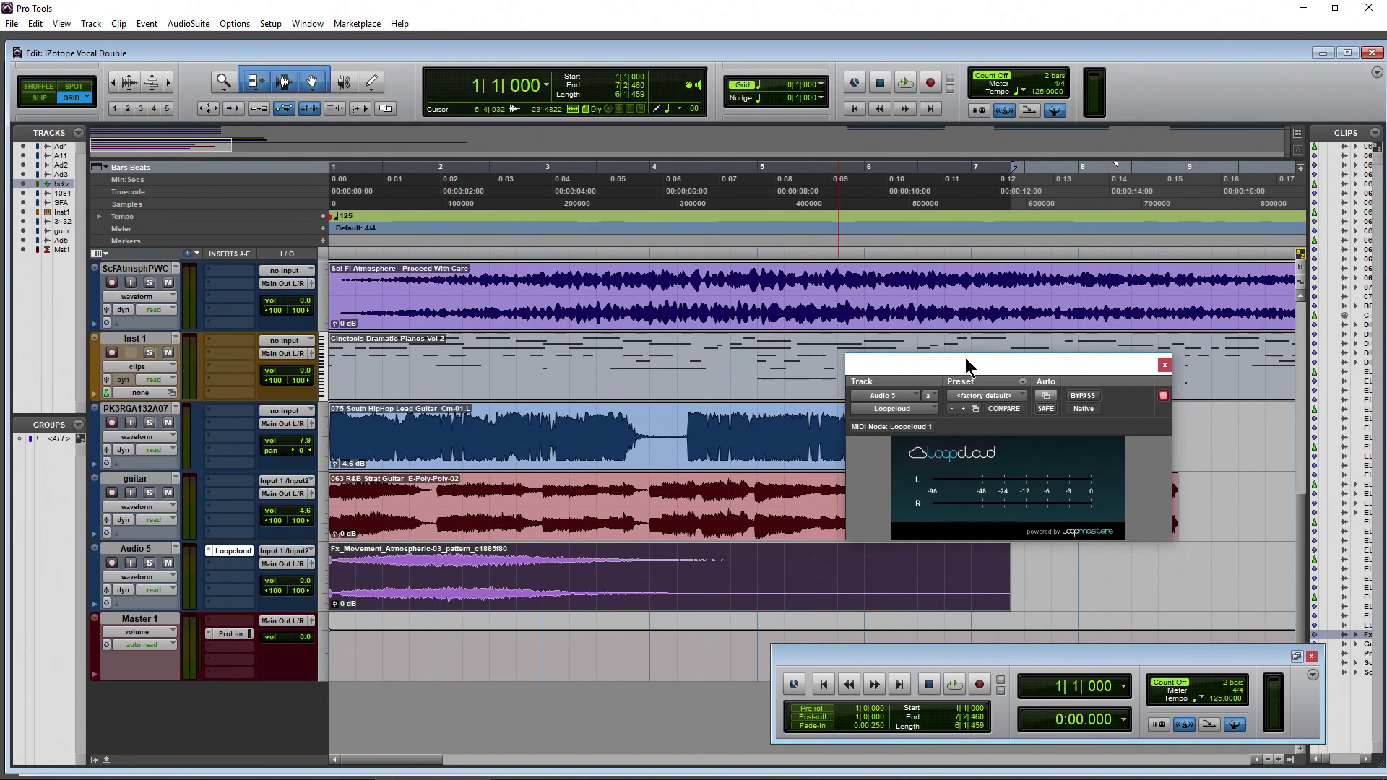
Close the Loopcloud plugin, solo Audio 5, audition it, and bring Loopcloud back.
{"action": "left_click_drag", "start_coordinate": [965, 363], "coordinate": [1147, 226]}
{"action": "left_click", "coordinate": [1256, 238]}
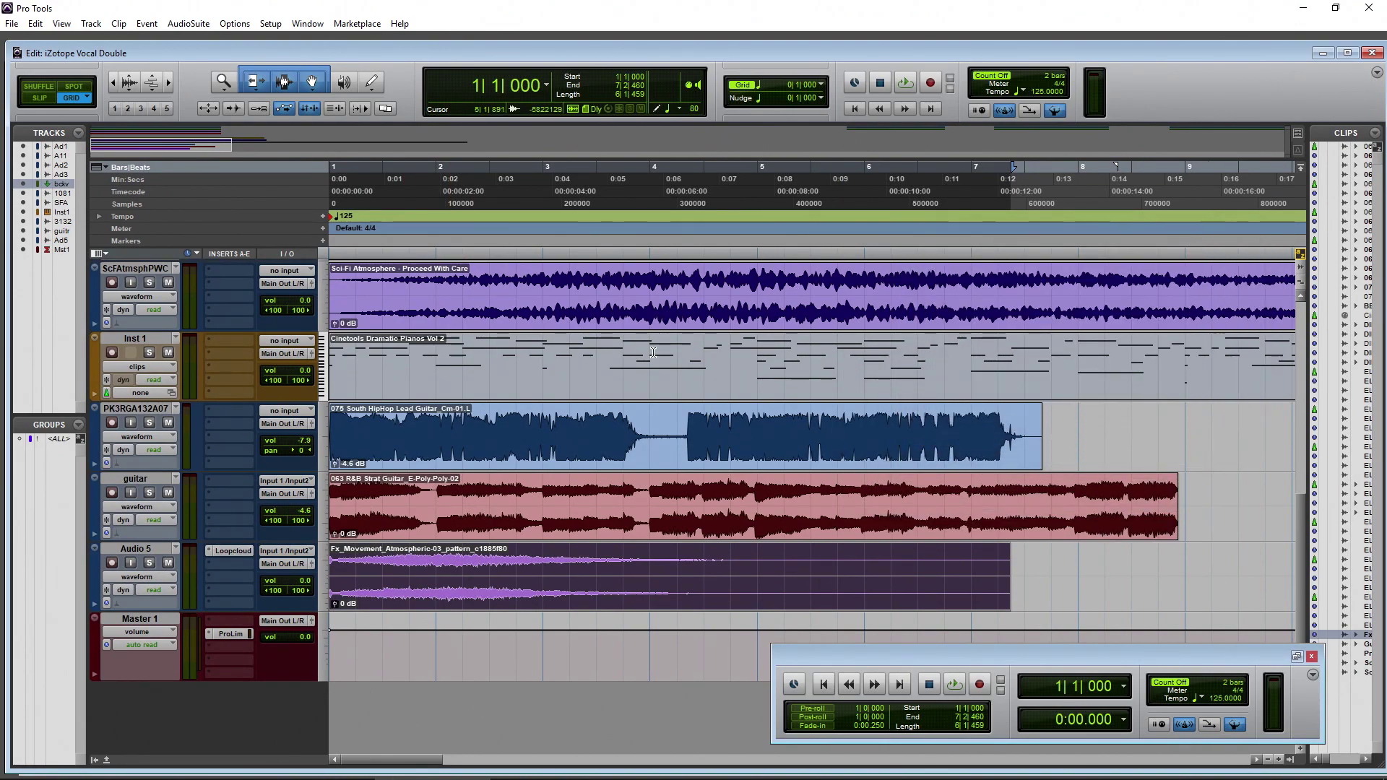
{"action": "left_click", "coordinate": [149, 563]}
{"action": "key", "text": "space"}
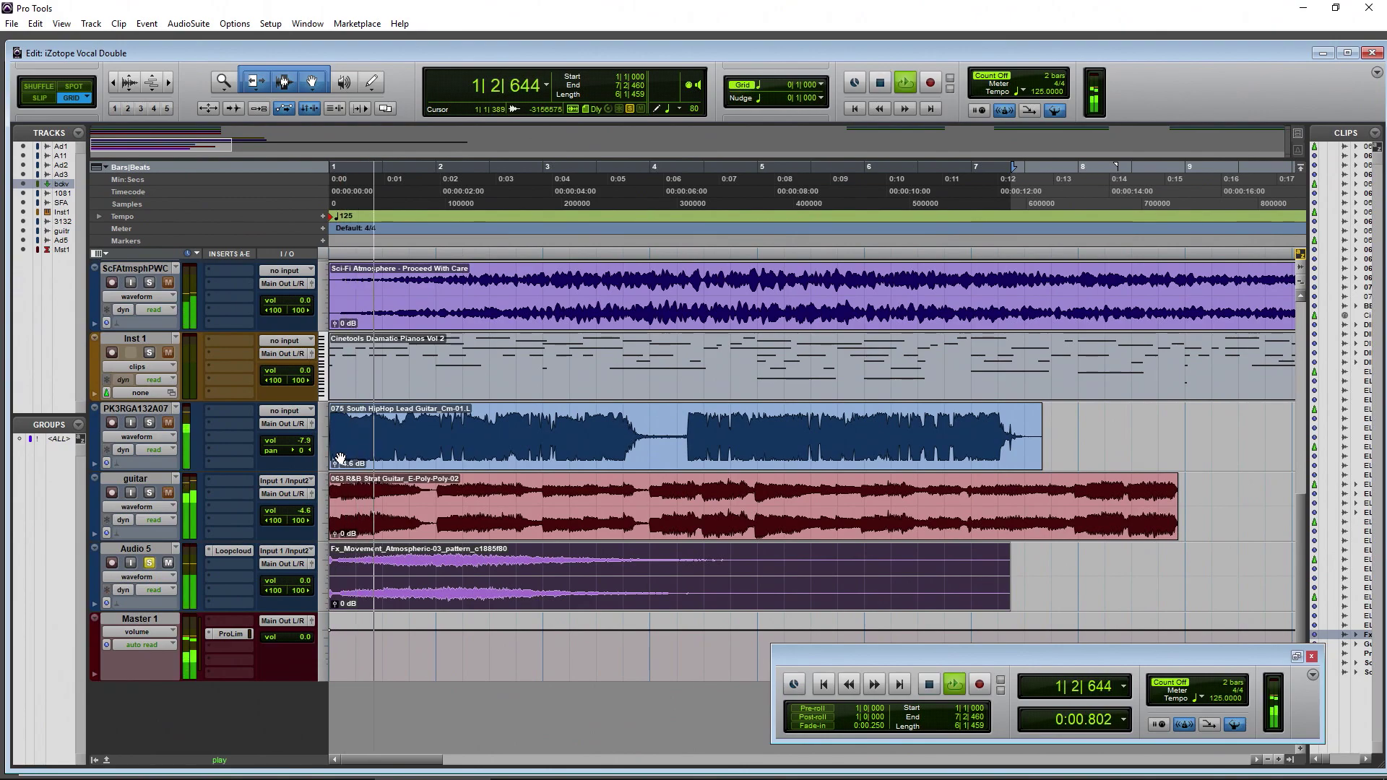
{"action": "key", "text": "space"}
{"action": "mouse_move", "coordinate": [527, 765]}
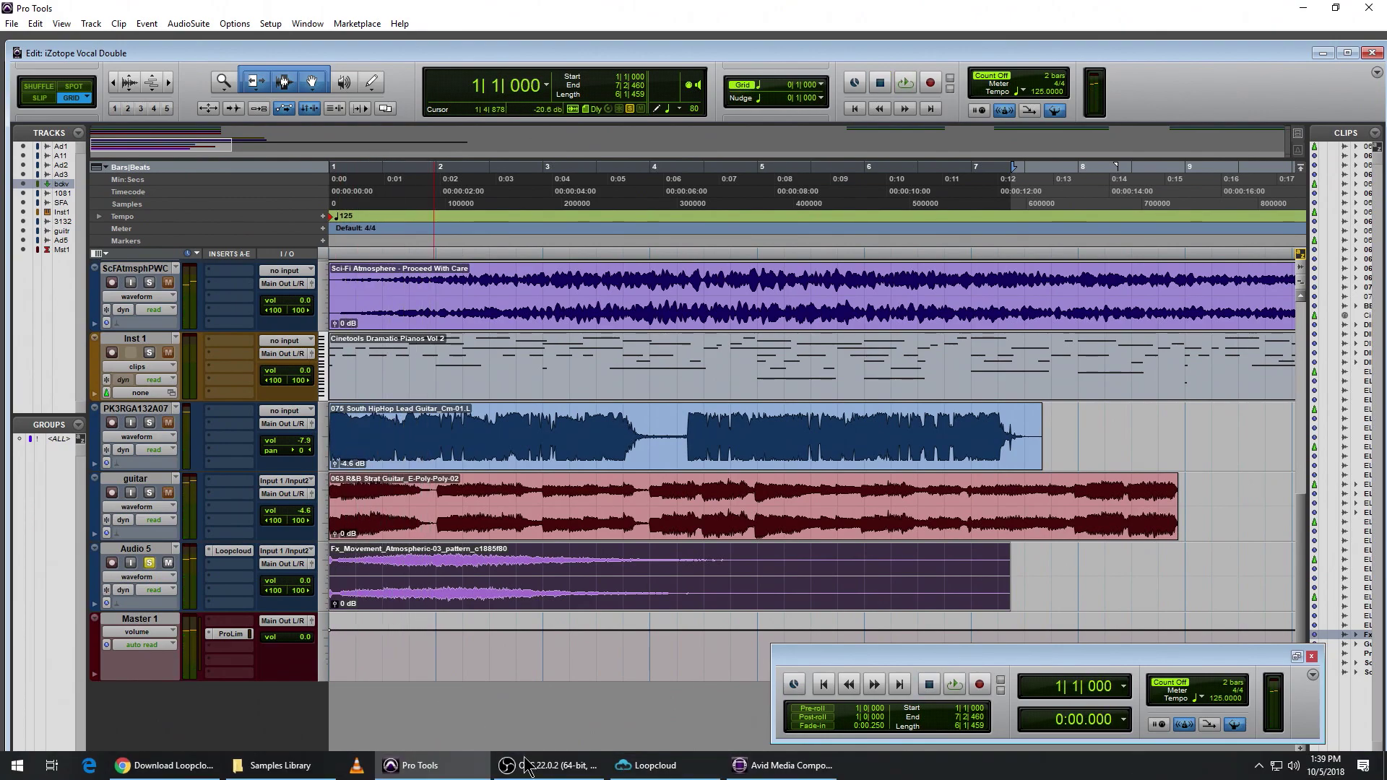
{"action": "left_click", "coordinate": [645, 765]}
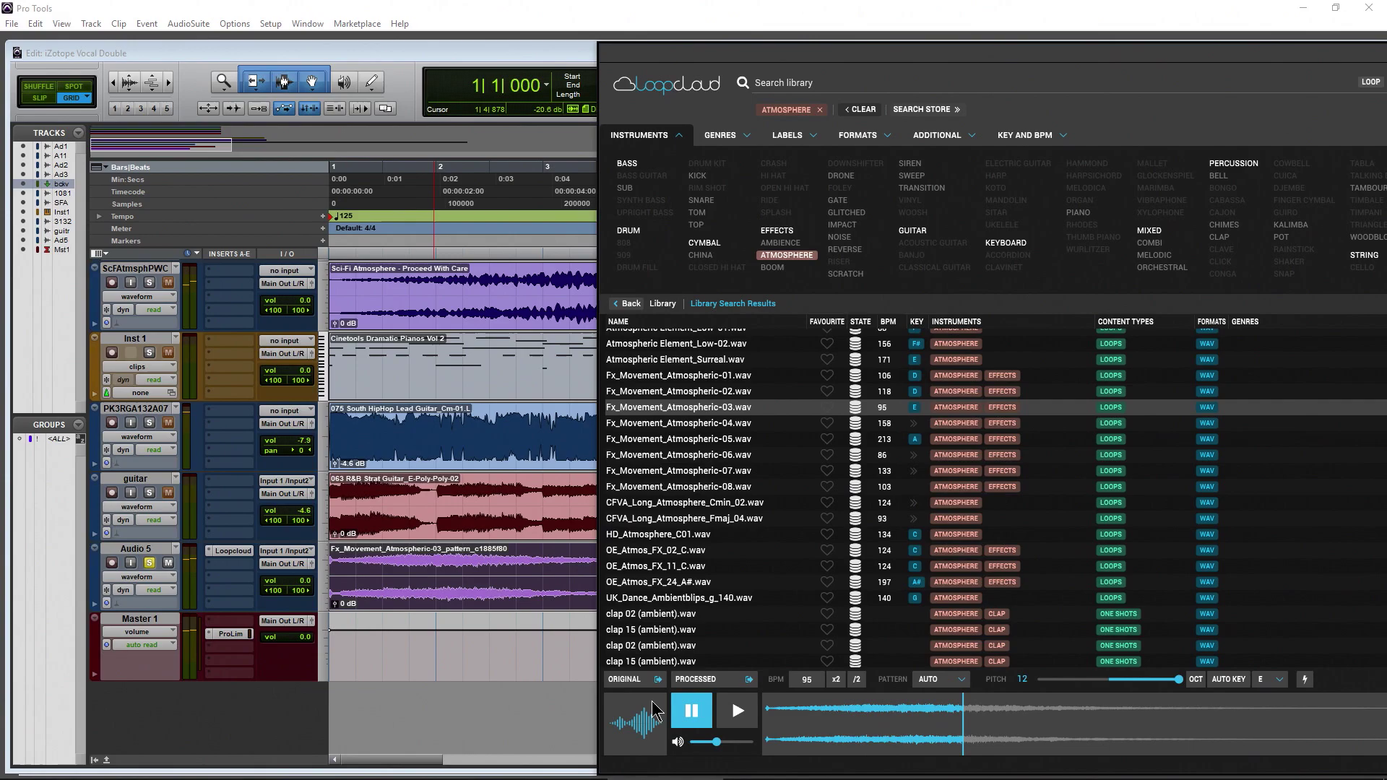
Drag Fx_Movement_Atmospheric-03 from Loopcloud into Pro Tools as a new track.
{"action": "left_click", "coordinate": [347, 719]}
{"action": "mouse_move", "coordinate": [428, 772]}
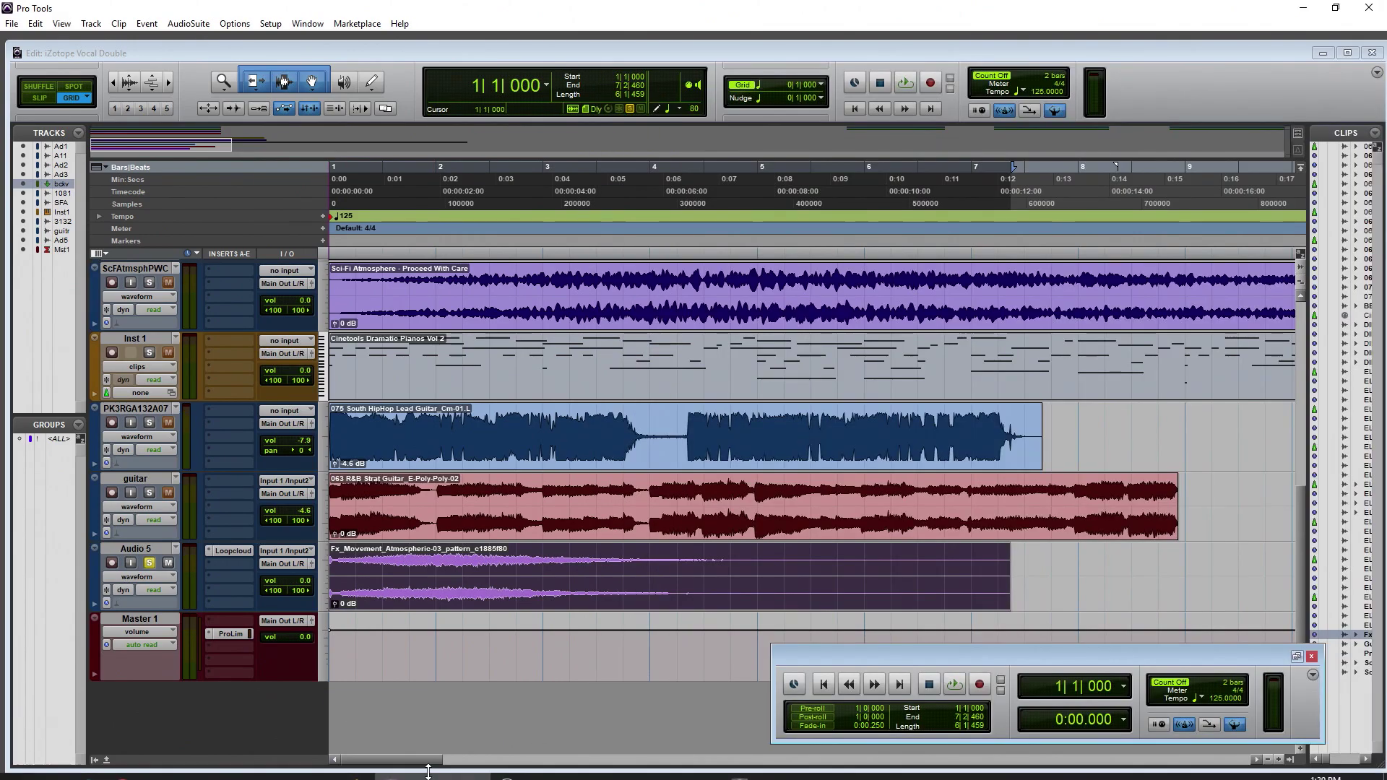
{"action": "left_click", "coordinate": [645, 765]}
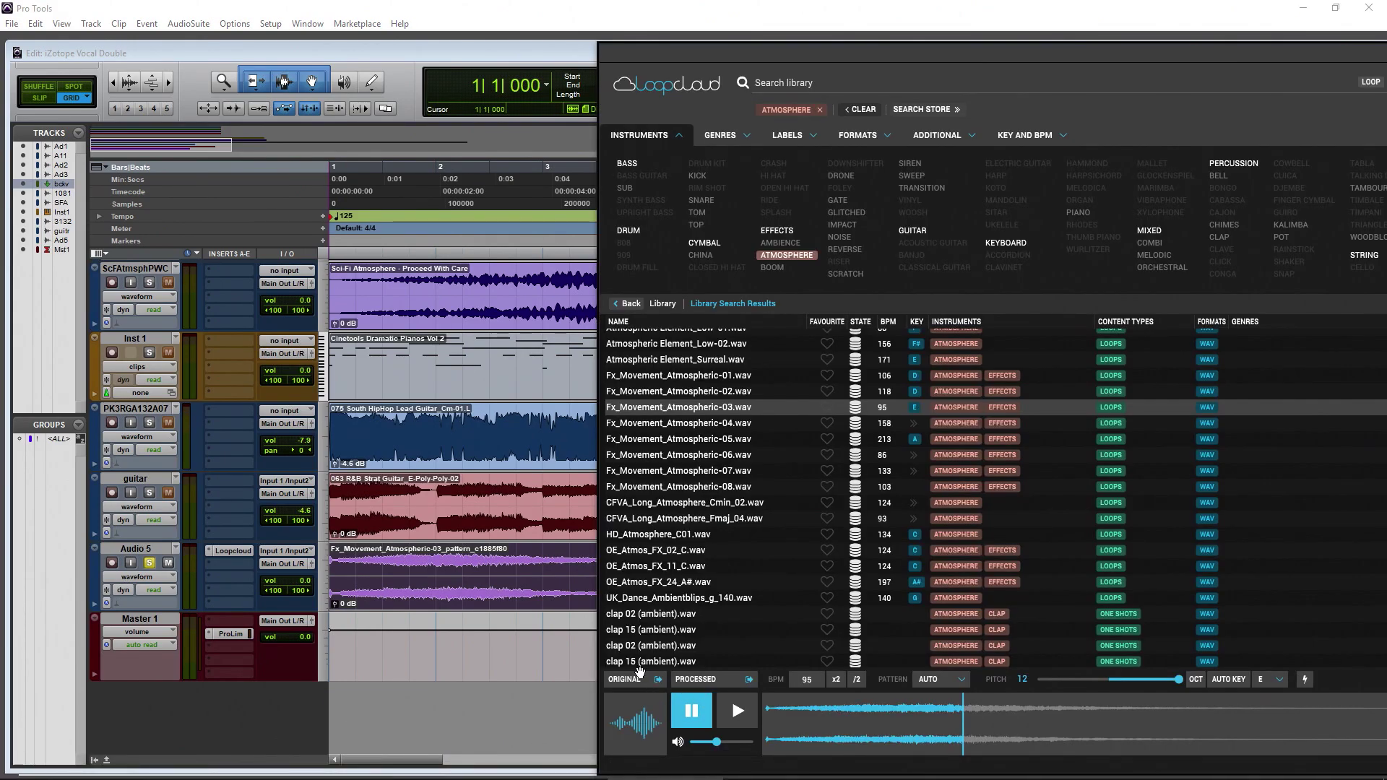
{"action": "left_click_drag", "start_coordinate": [449, 713], "coordinate": [418, 718]}
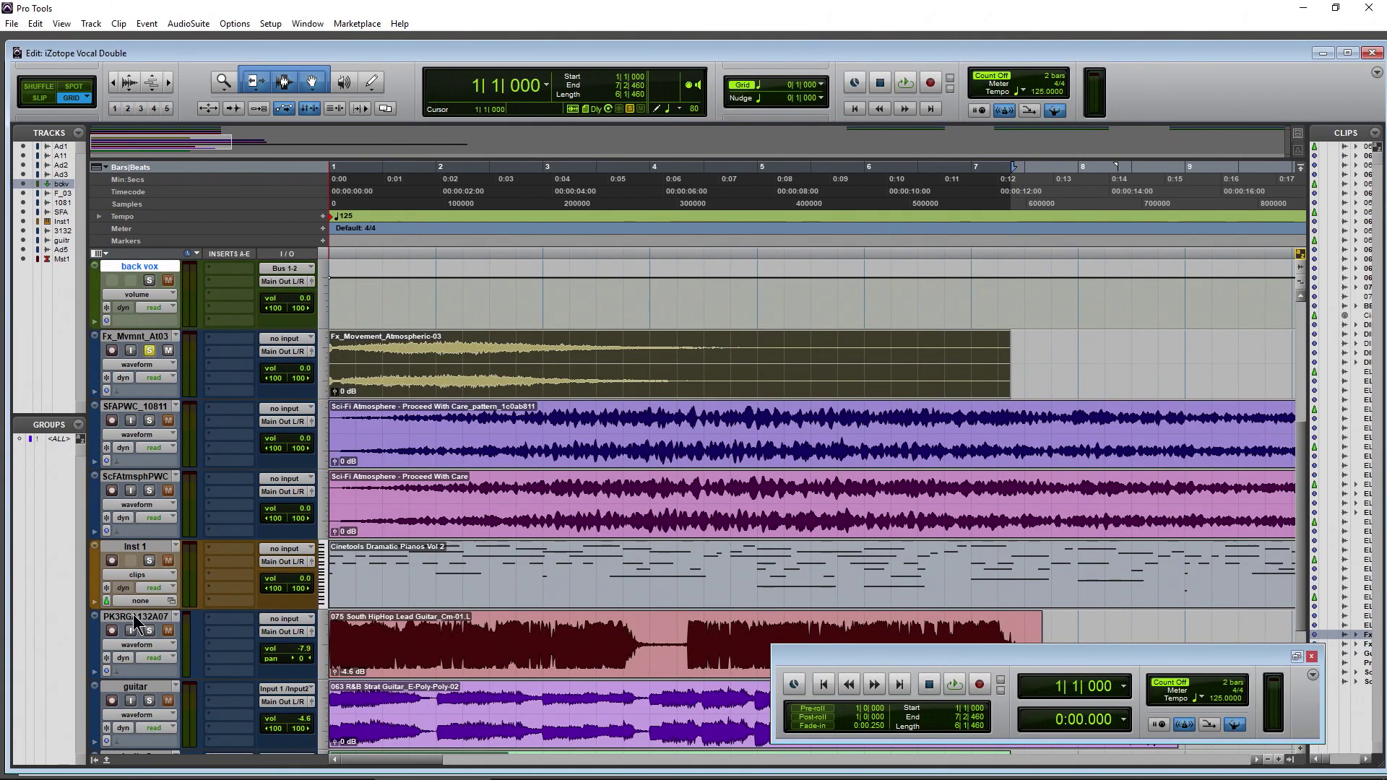
{"action": "scroll", "coordinate": [134, 620], "scroll_direction": "down", "scroll_amount": 3}
{"action": "scroll", "coordinate": [283, 589], "scroll_direction": "up", "scroll_amount": 5}
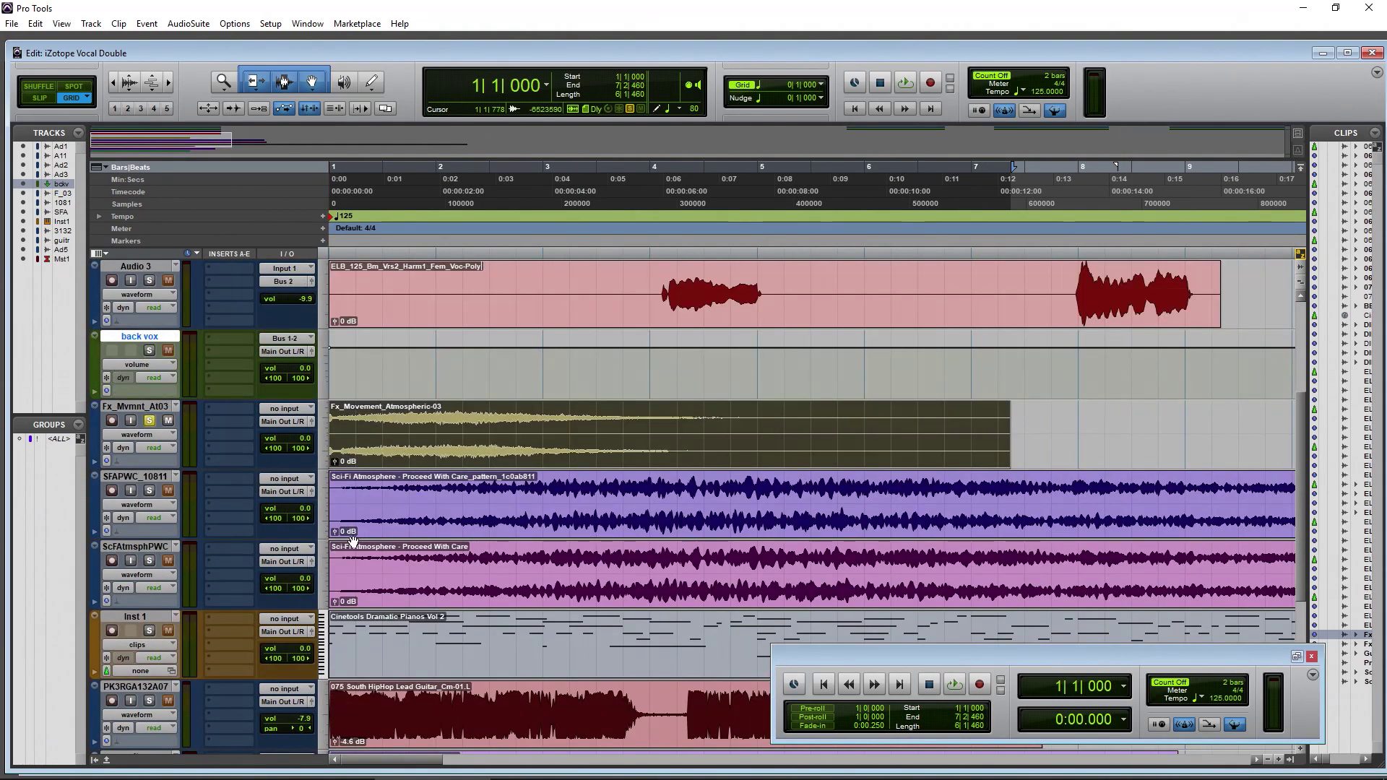
Play and stop the session, then bring Loopcloud back at full width.
{"action": "key", "text": "space"}
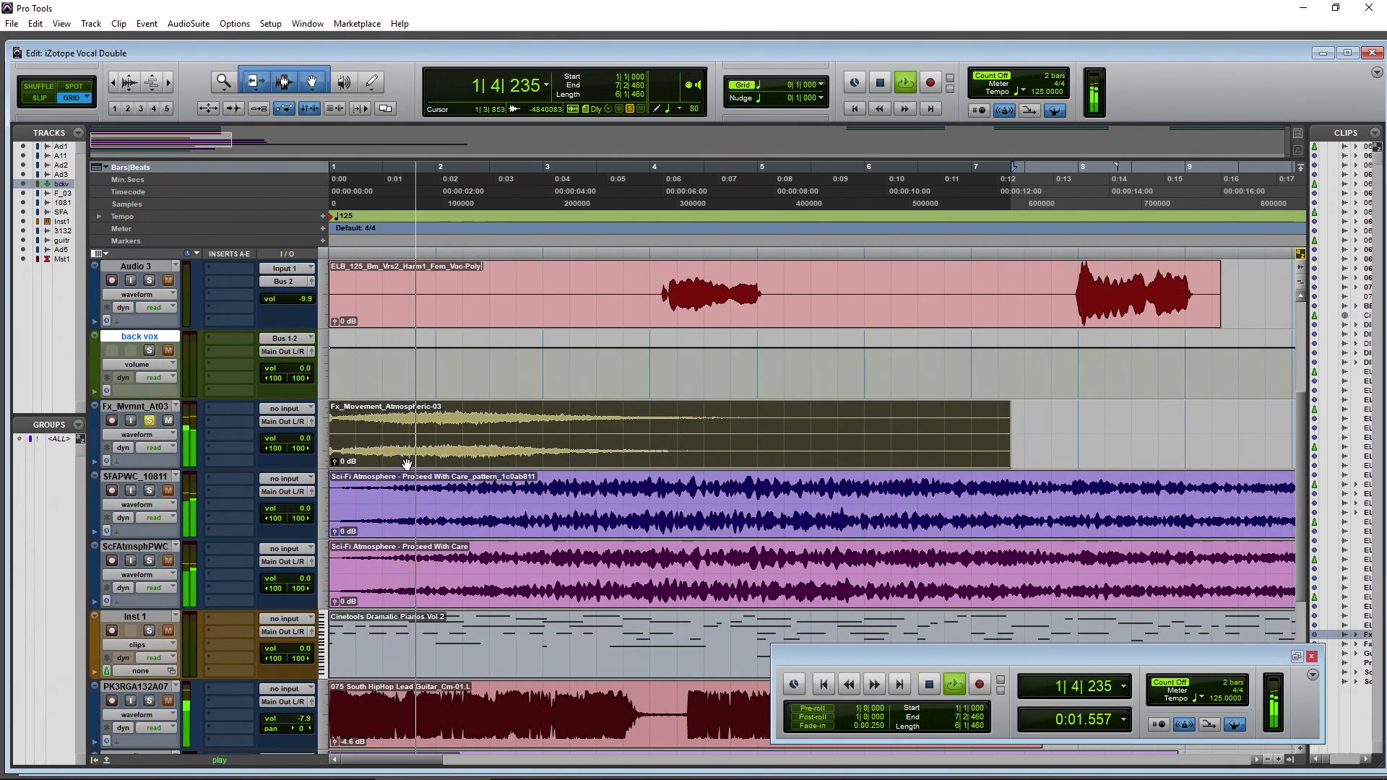
{"action": "key", "text": "space"}
{"action": "left_click", "coordinate": [647, 773]}
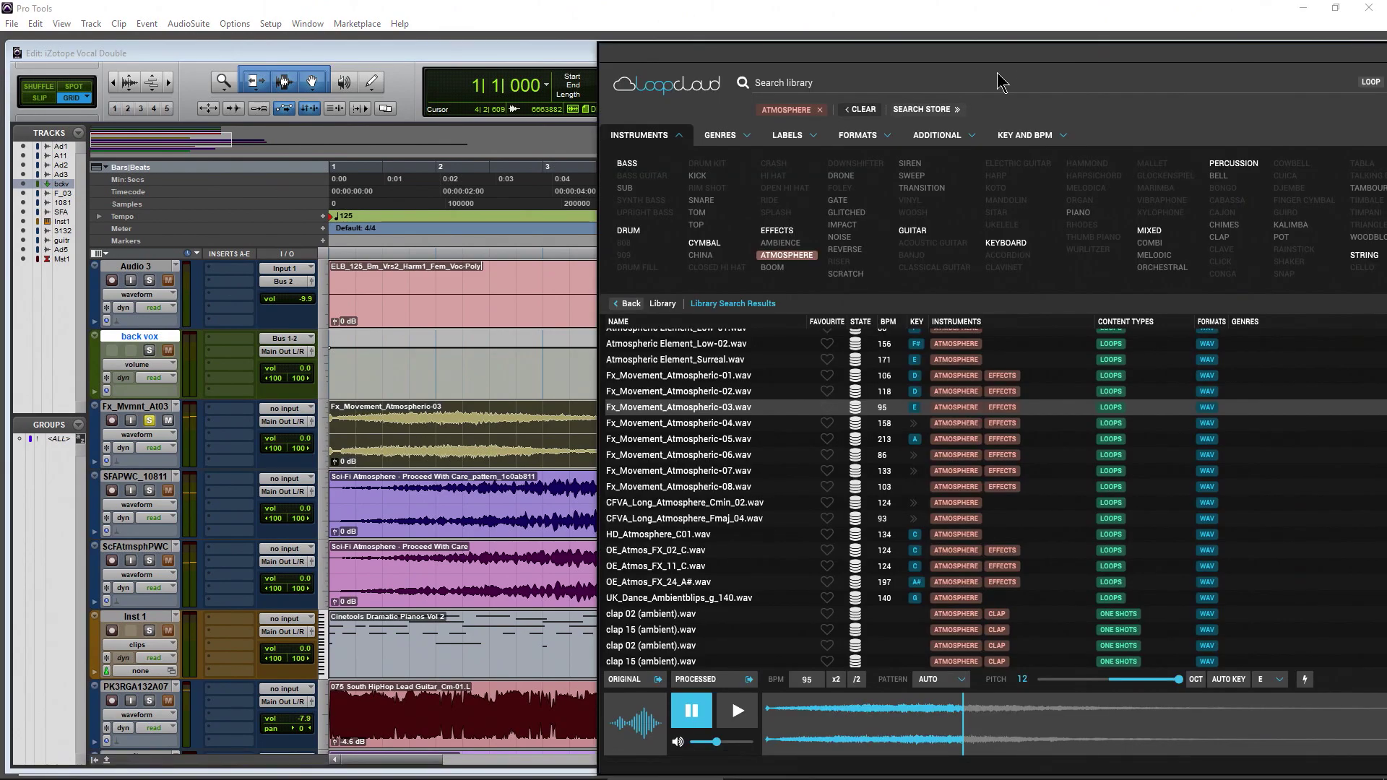
{"action": "left_click_drag", "start_coordinate": [1115, 55], "coordinate": [649, 31]}
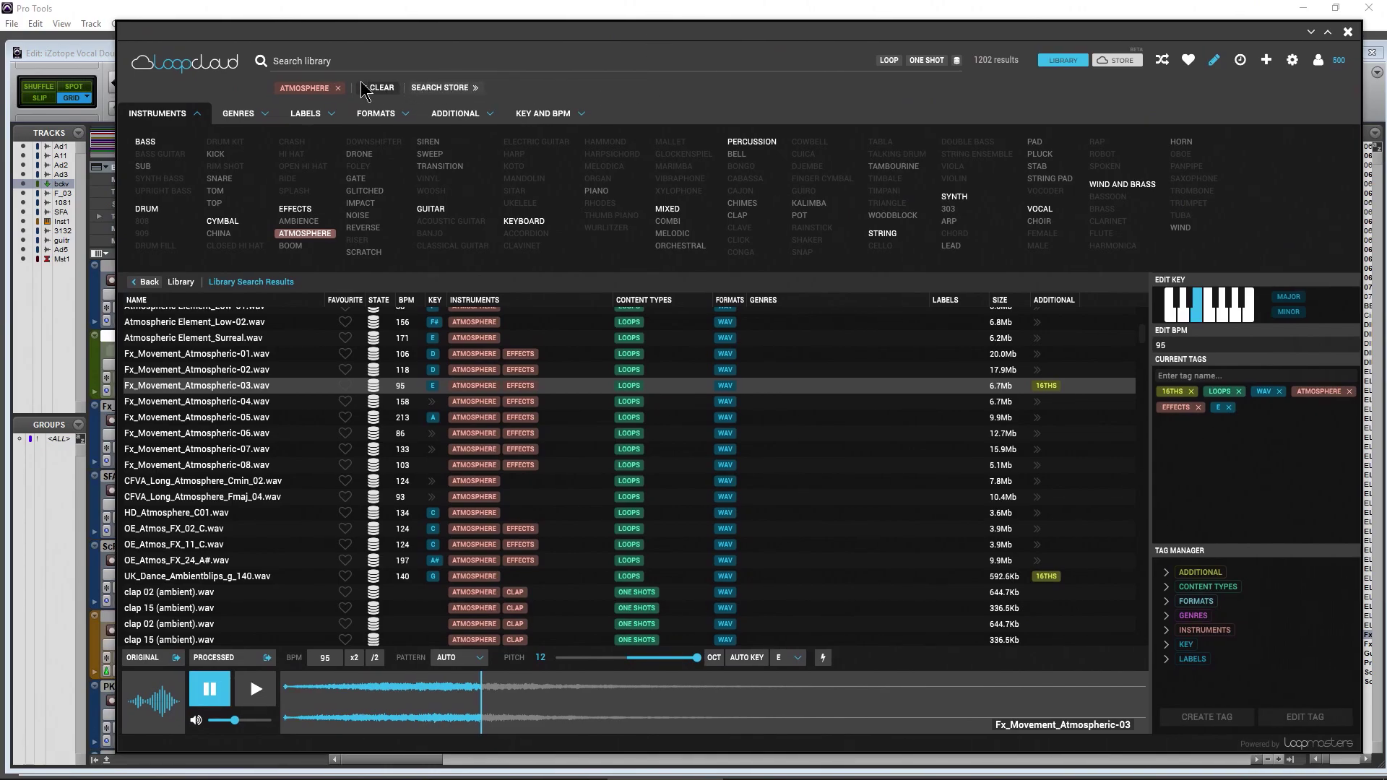
Preview the Crossbow Bolt Fly Up Swipe sample twice.
{"action": "scroll", "coordinate": [272, 503], "scroll_direction": "down", "scroll_amount": 15}
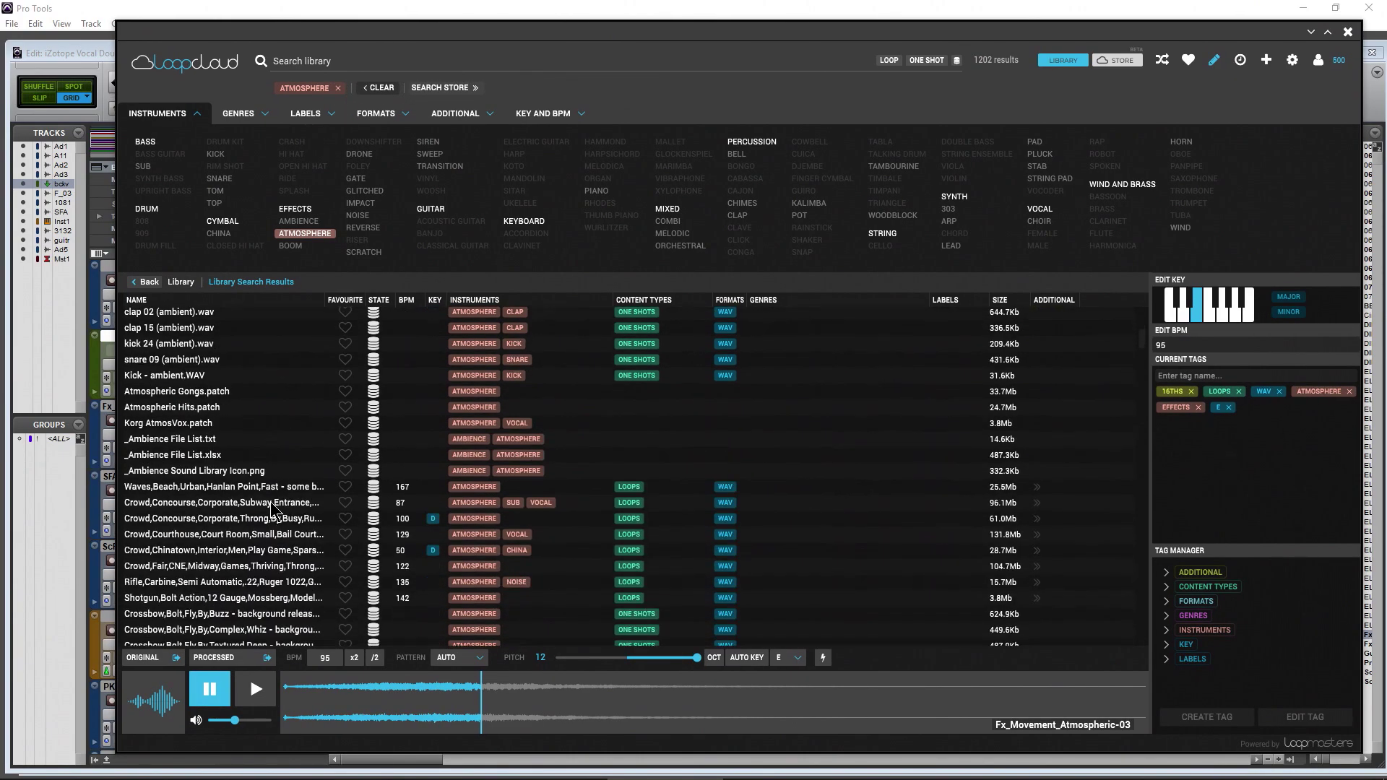
{"action": "scroll", "coordinate": [270, 502], "scroll_direction": "down", "scroll_amount": 5}
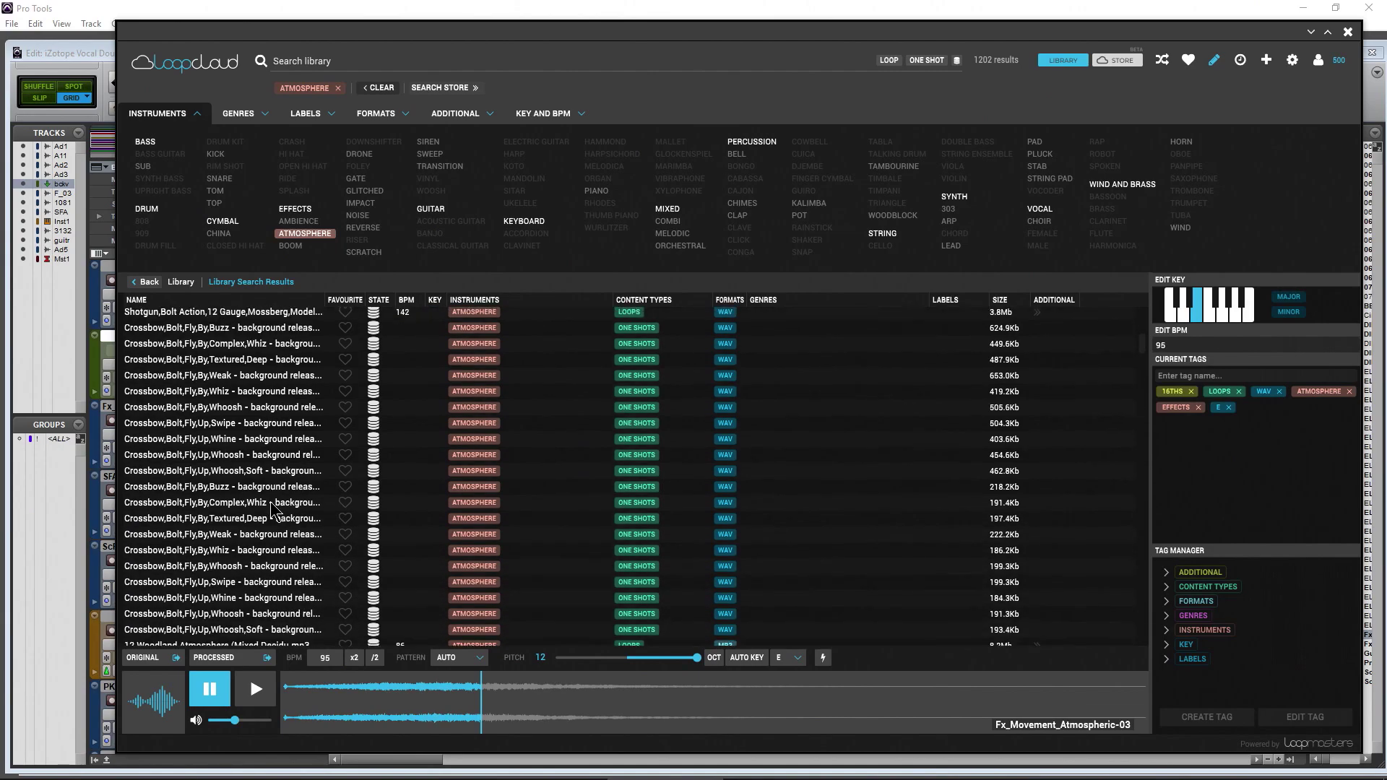
{"action": "left_click", "coordinate": [270, 503]}
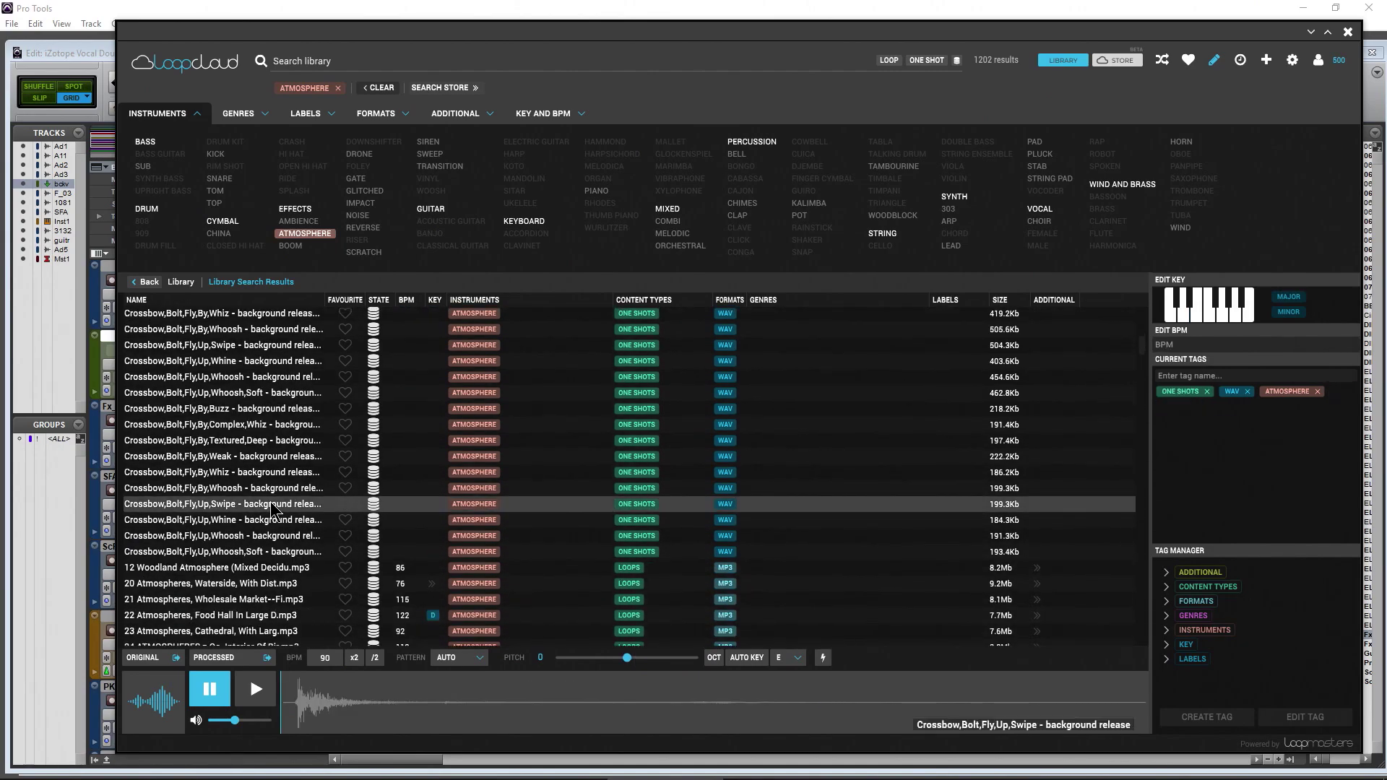
{"action": "left_click", "coordinate": [255, 695]}
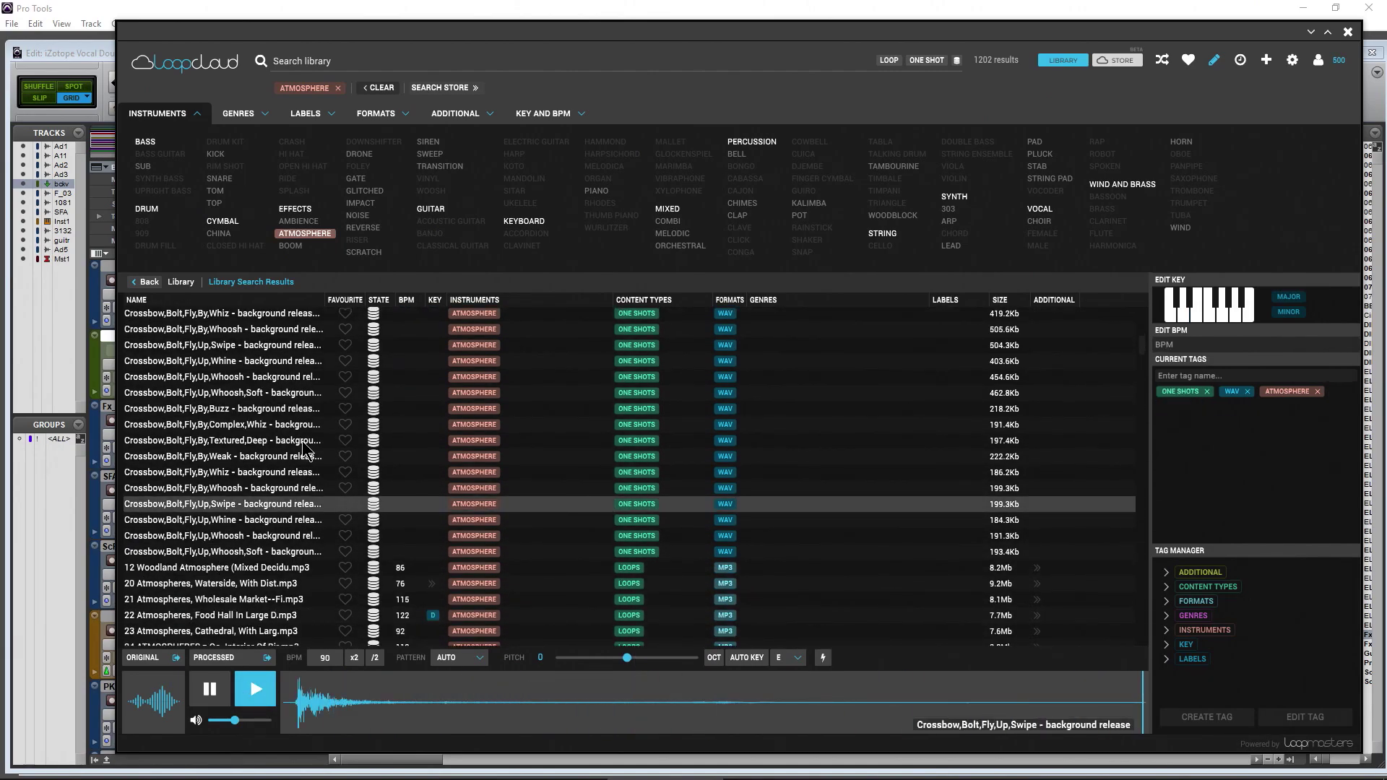
Preview the pigeons and street atmosphere samples, then remove the ATMOSPHERE filter chip.
{"action": "scroll", "coordinate": [302, 444], "scroll_direction": "down", "scroll_amount": 5}
{"action": "left_click", "coordinate": [288, 470]}
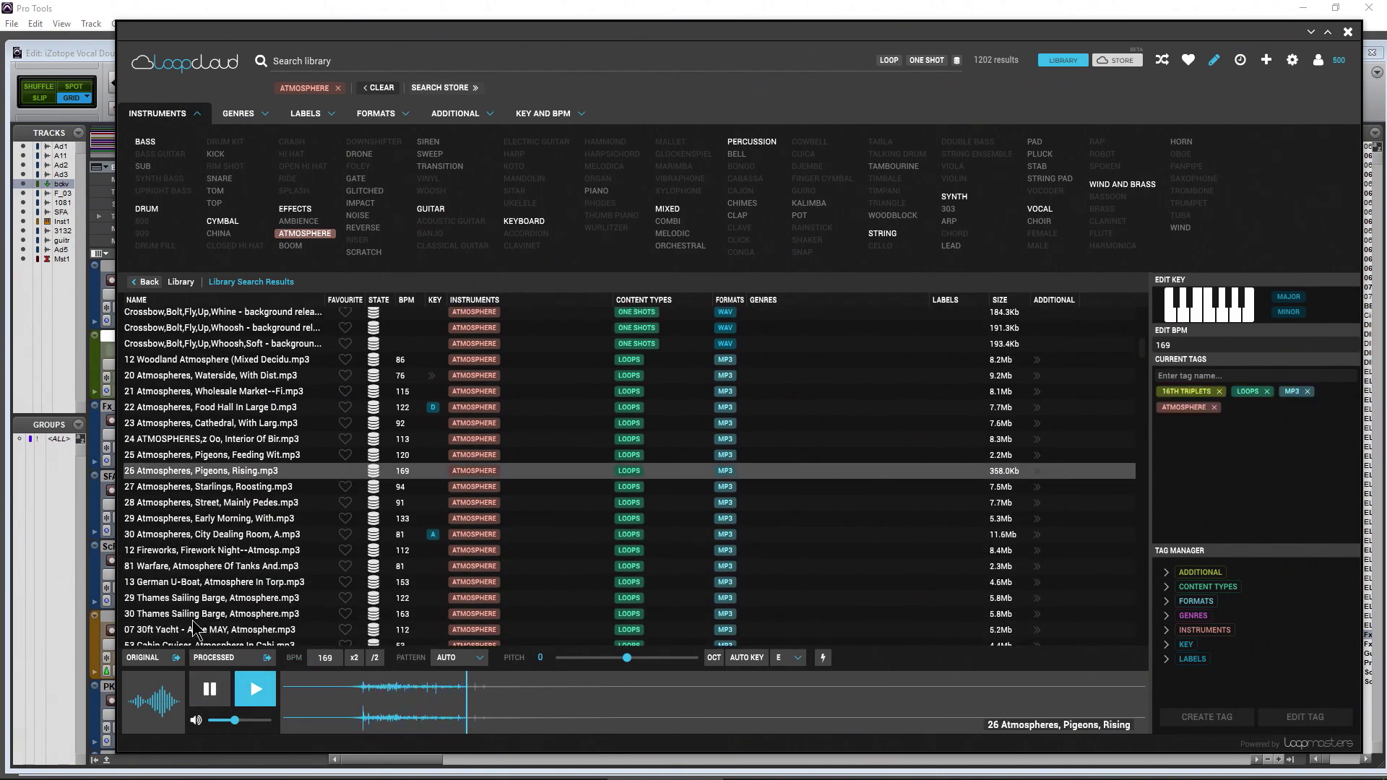
{"action": "left_click", "coordinate": [215, 503]}
{"action": "scroll", "coordinate": [231, 471], "scroll_direction": "down", "scroll_amount": 5}
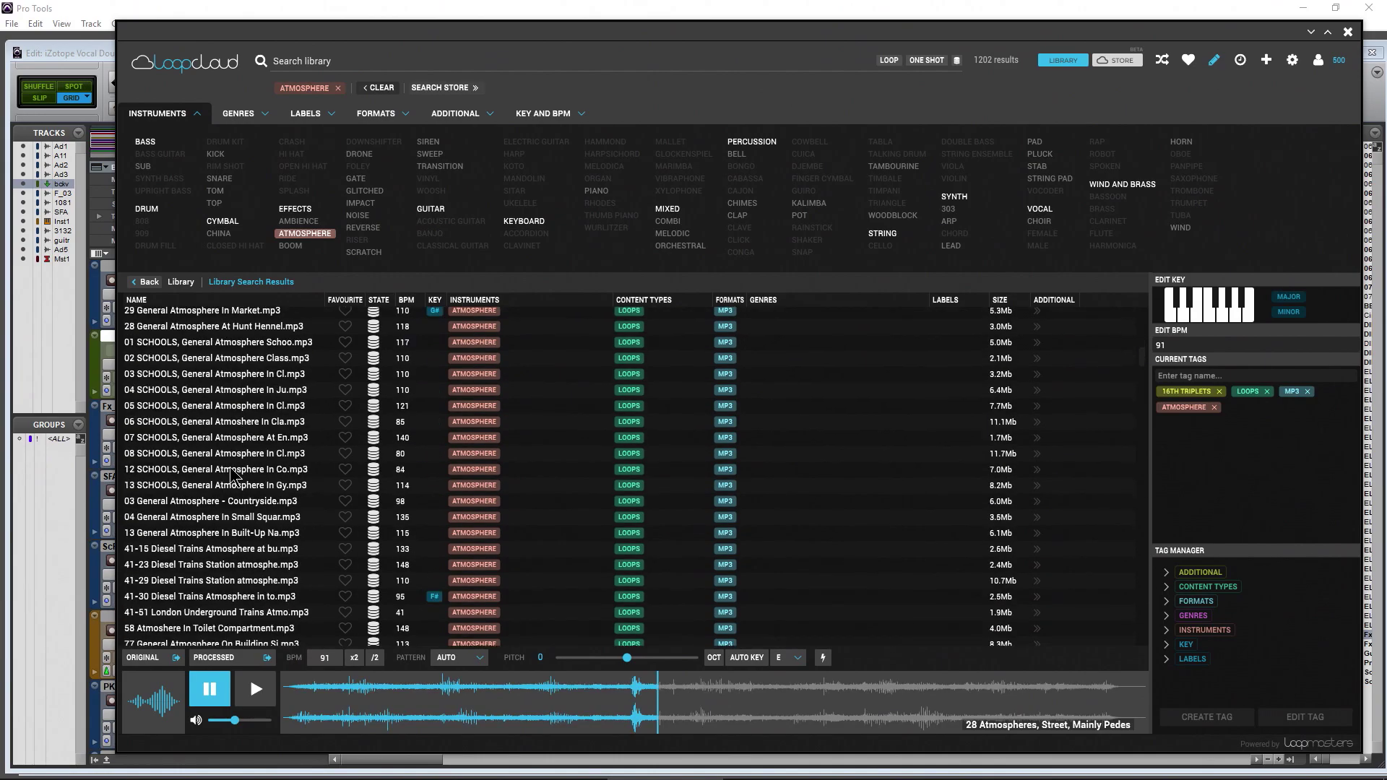
{"action": "left_click", "coordinate": [305, 233]}
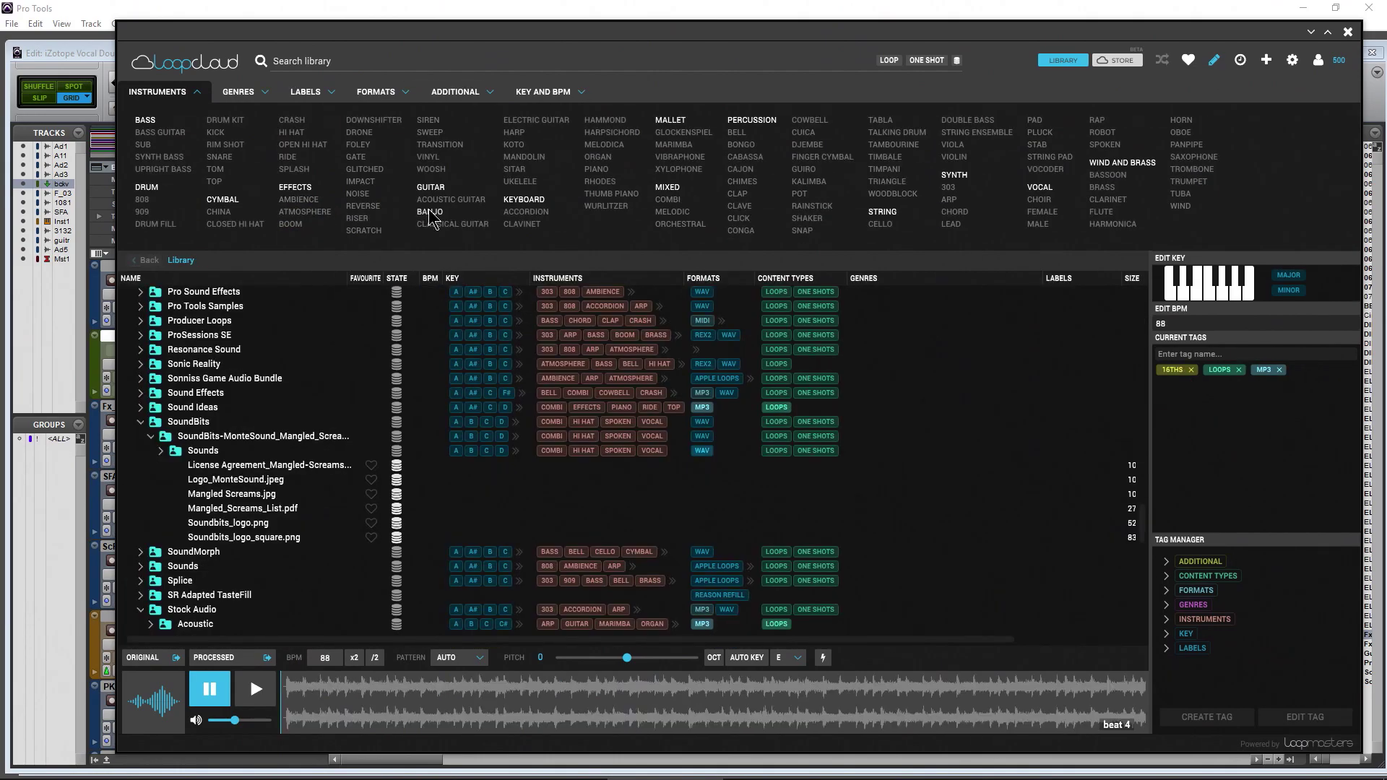
Filter by DRUM FILL and play then pause ADSR_Drum_Fill_02_150_BPM.wav.
{"action": "left_click", "coordinate": [156, 224]}
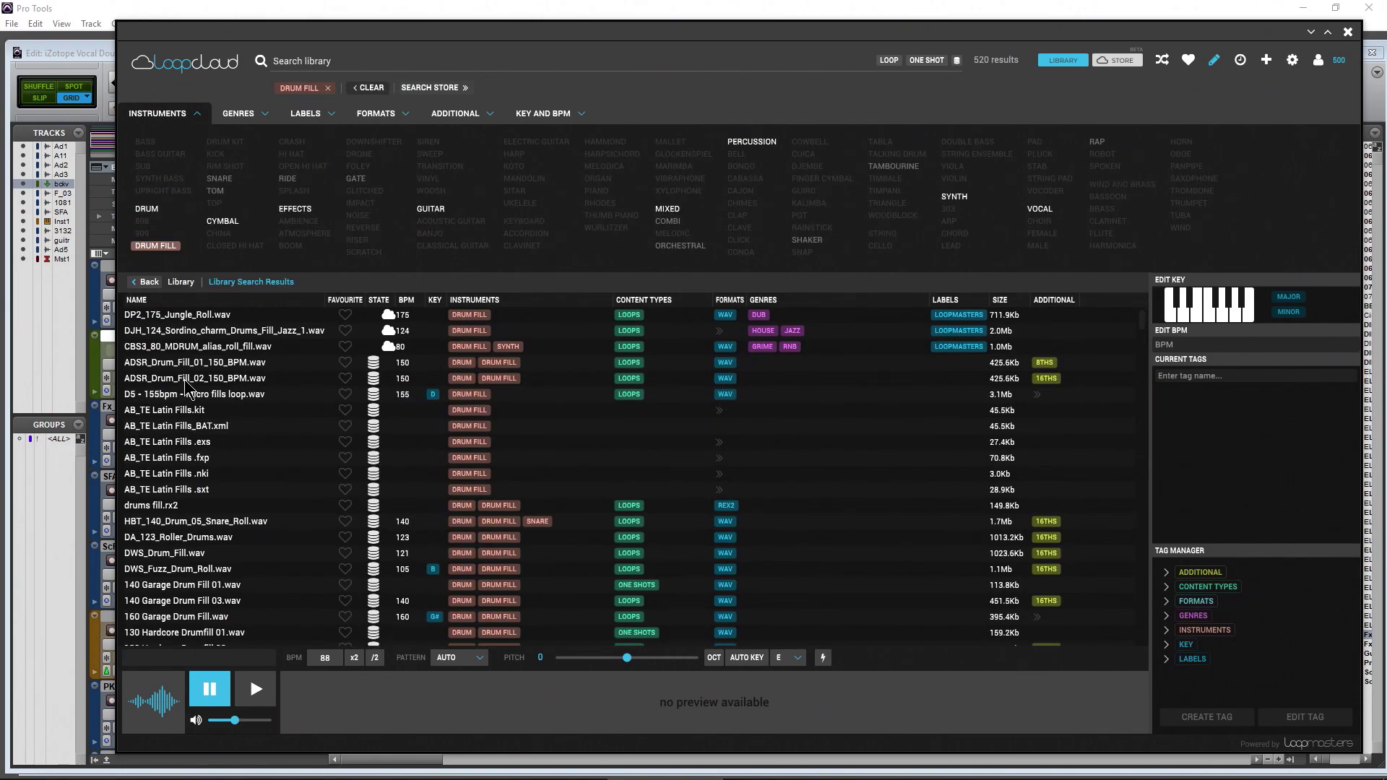
{"action": "left_click", "coordinate": [187, 378]}
{"action": "left_click", "coordinate": [254, 689]}
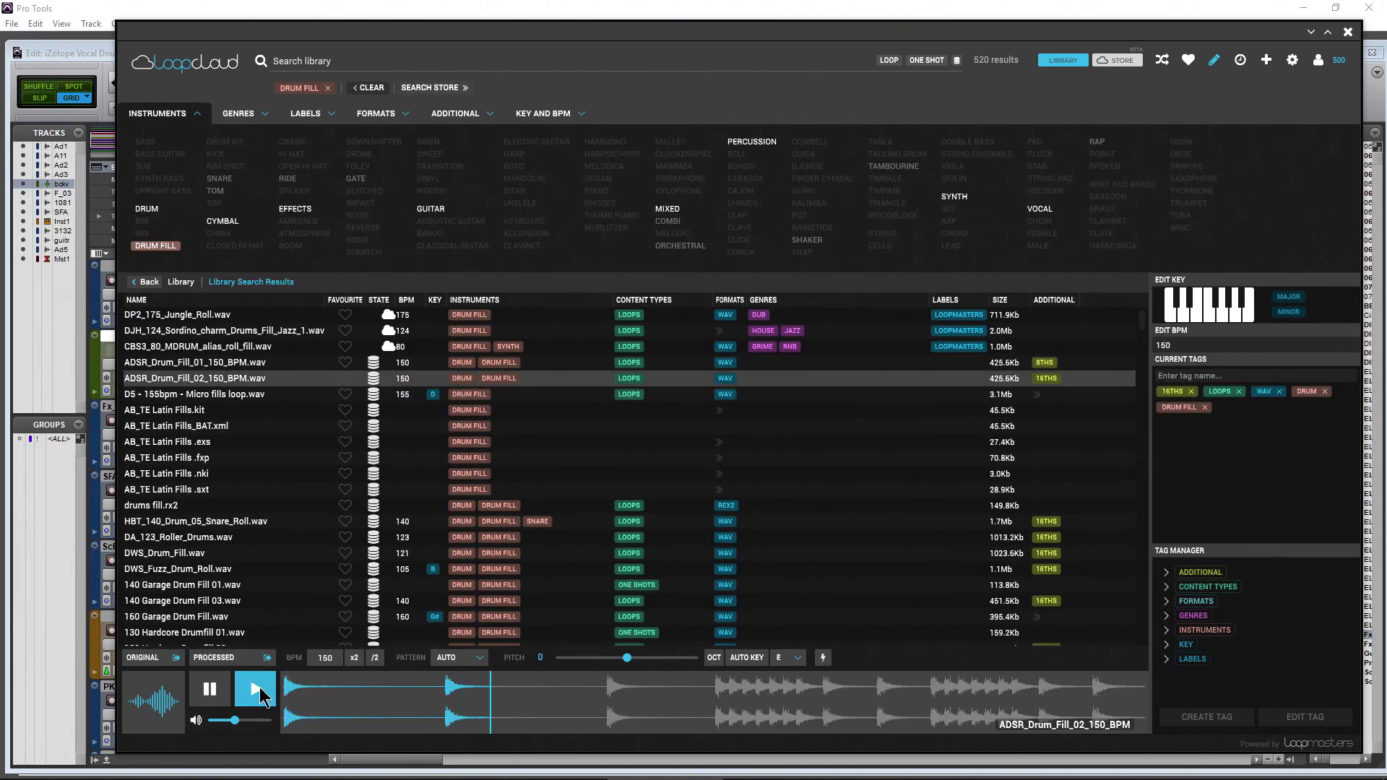
{"action": "left_click", "coordinate": [218, 690]}
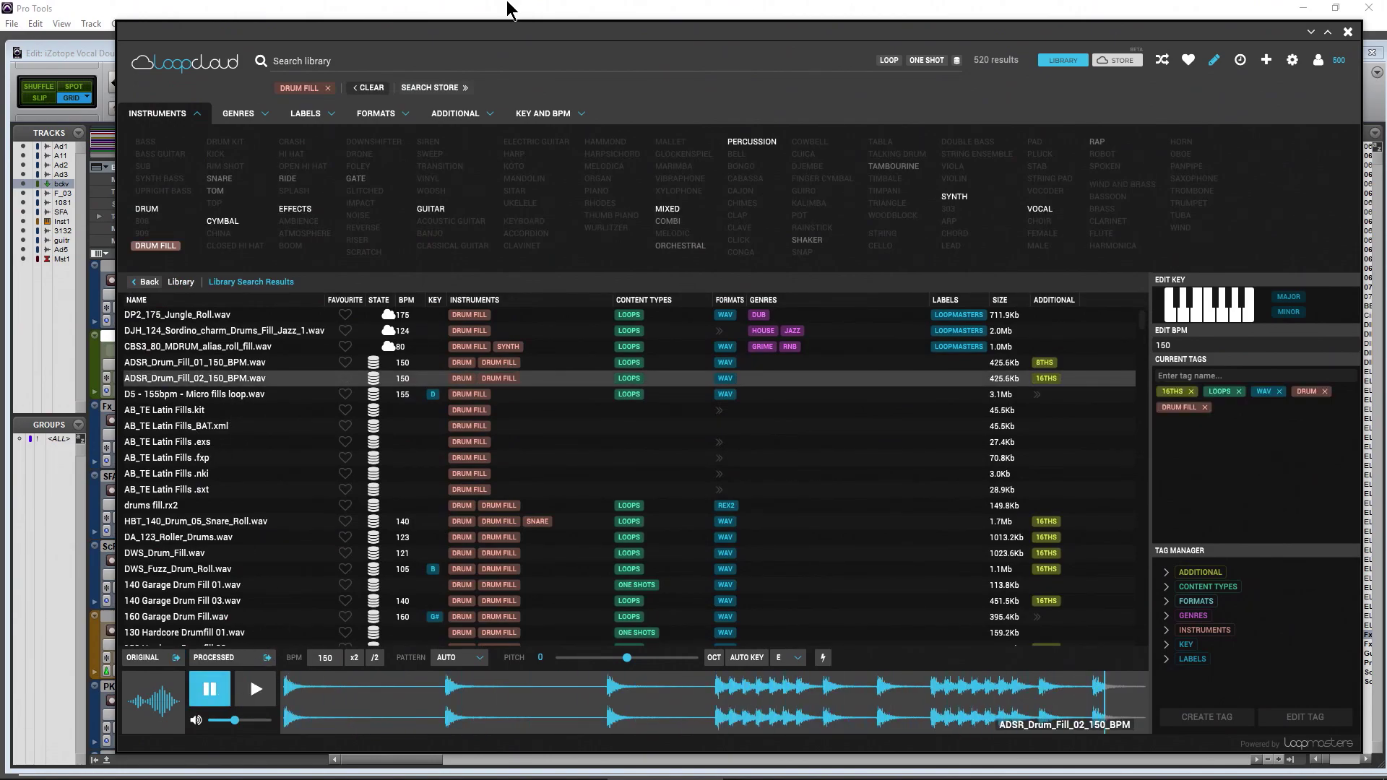
Shrink and re-enlarge the Loopcloud window, glance at Pro Tools, and return to Loopcloud.
{"action": "double_click", "coordinate": [457, 33]}
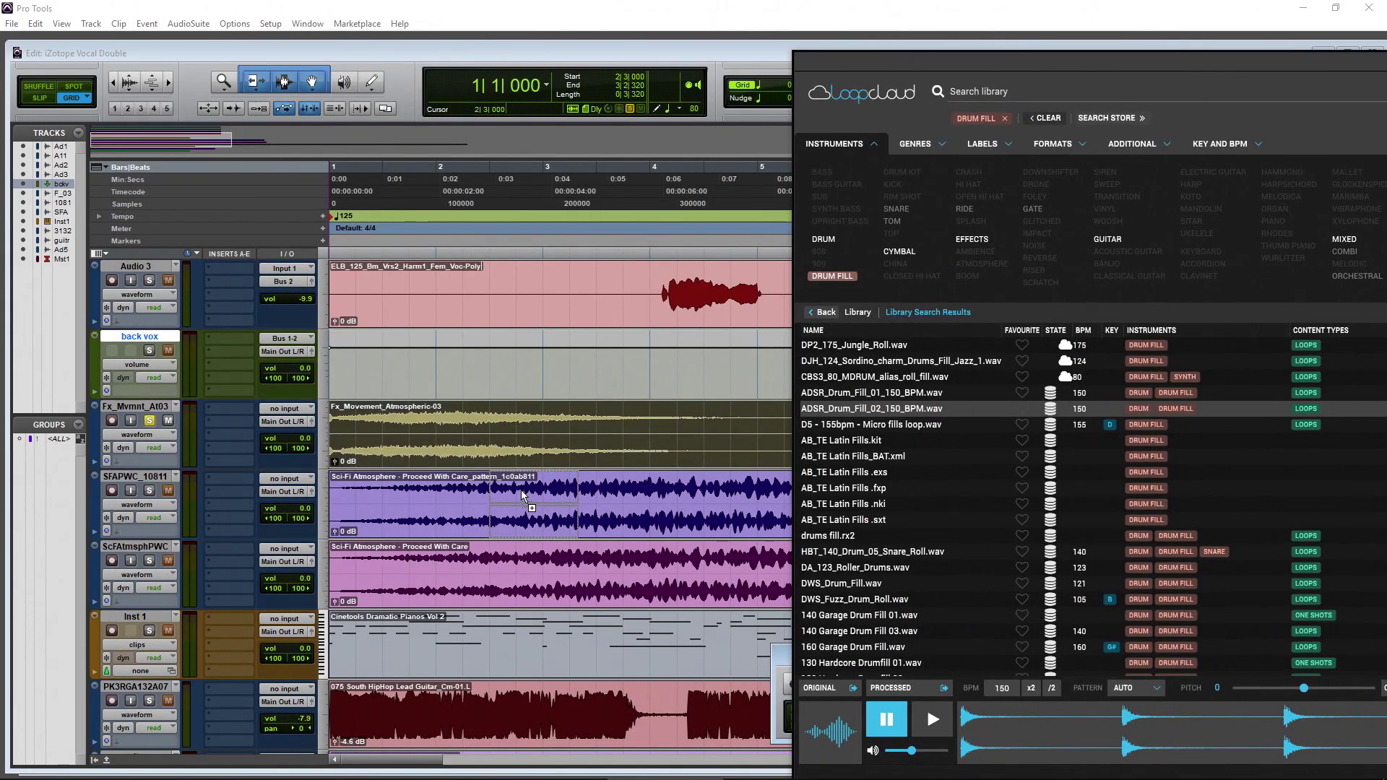
{"action": "double_click", "coordinate": [1170, 72]}
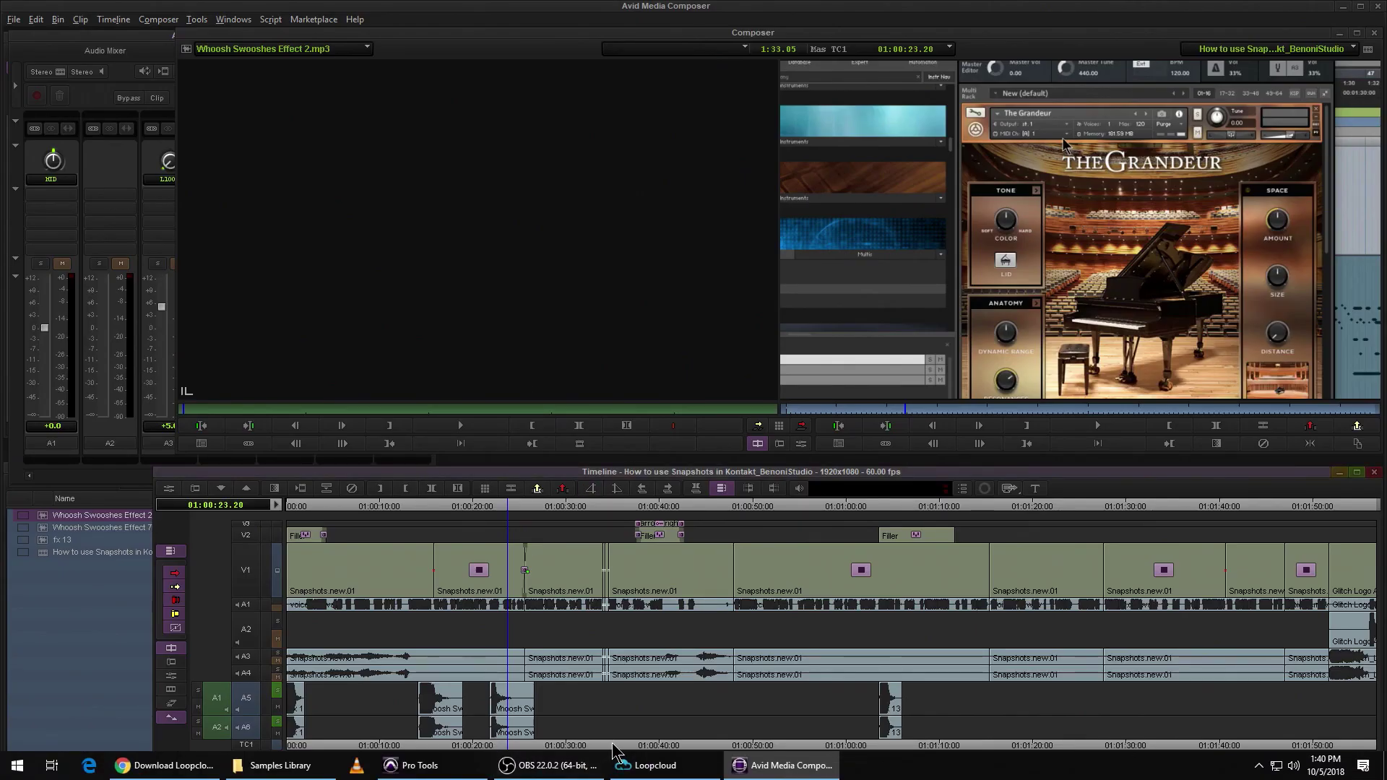
{"action": "left_click", "coordinate": [415, 764]}
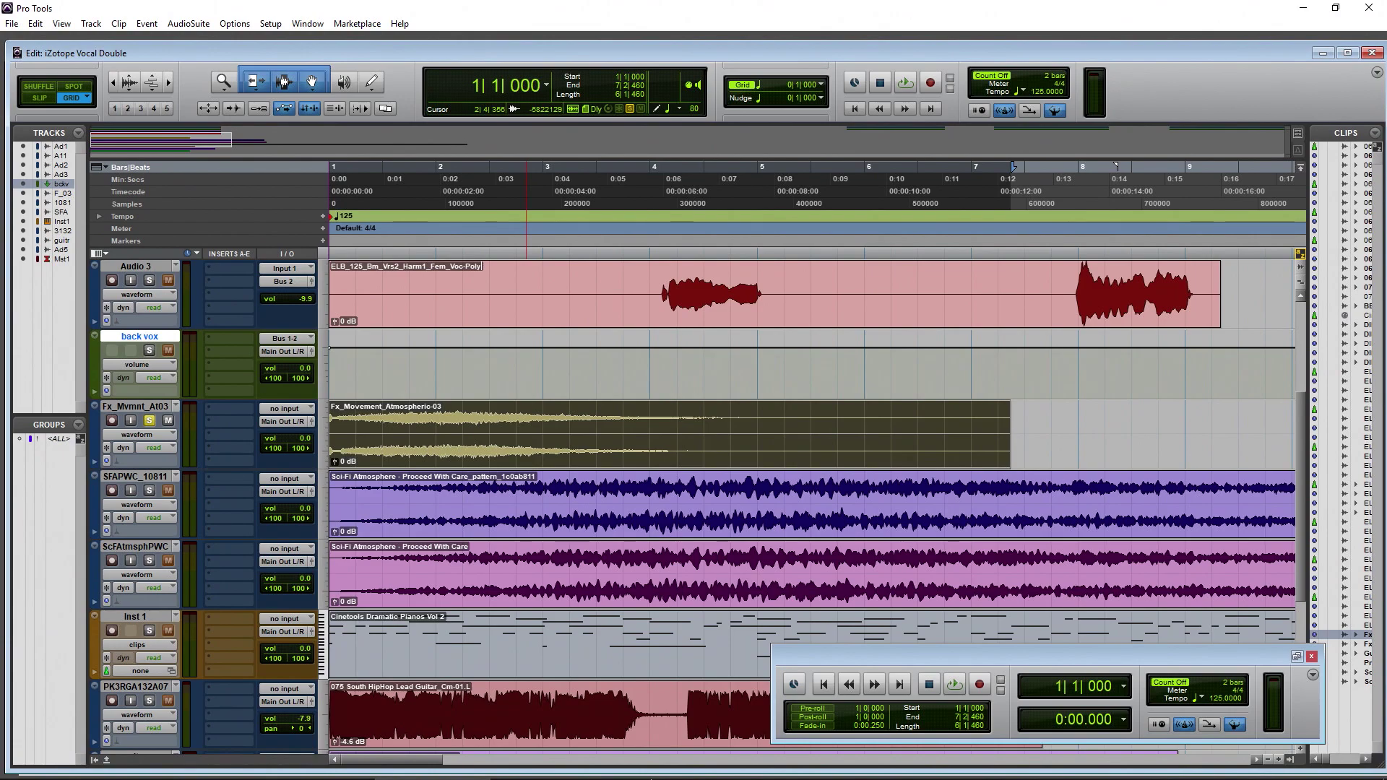
{"action": "left_click", "coordinate": [665, 765]}
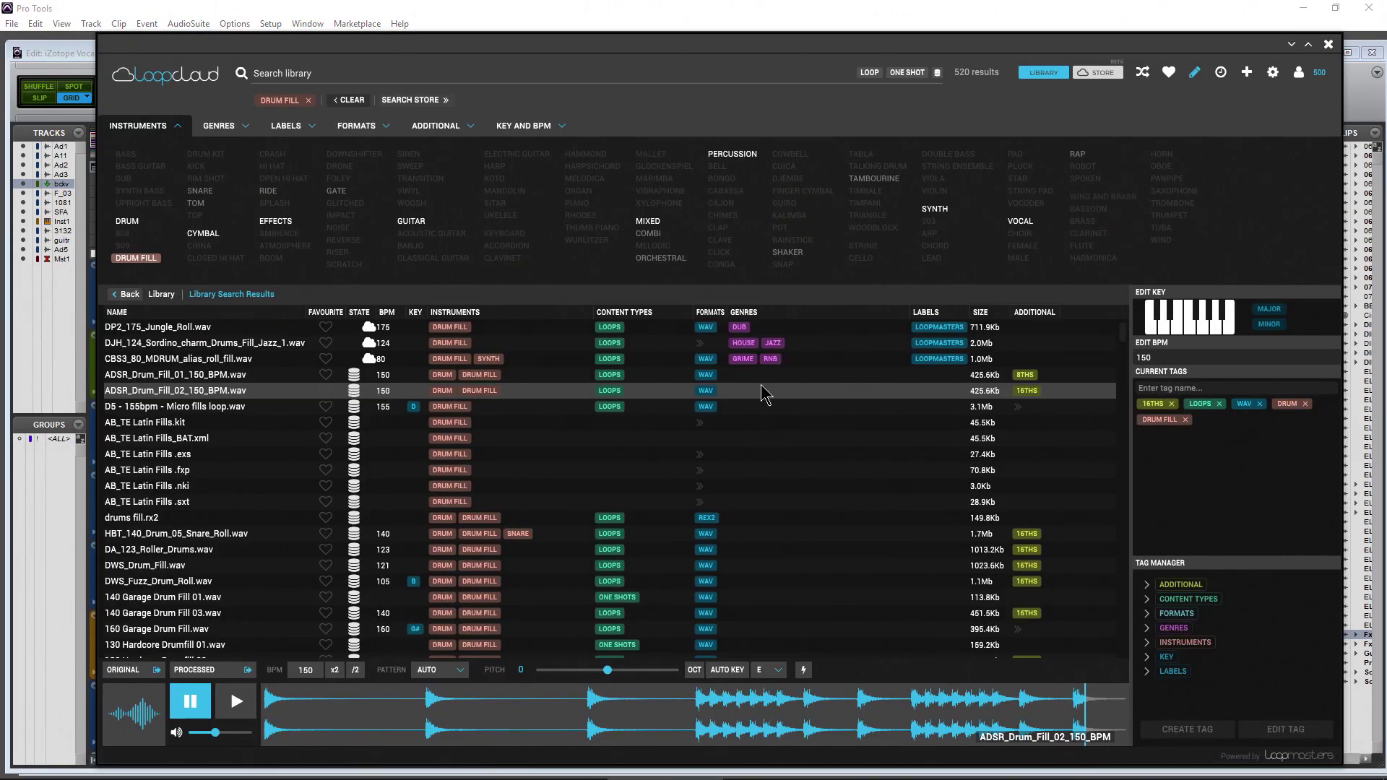
Filter results to Loops in key C and remove the DRUM FILL chip.
{"action": "scroll", "coordinate": [571, 488], "scroll_direction": "down", "scroll_amount": 3}
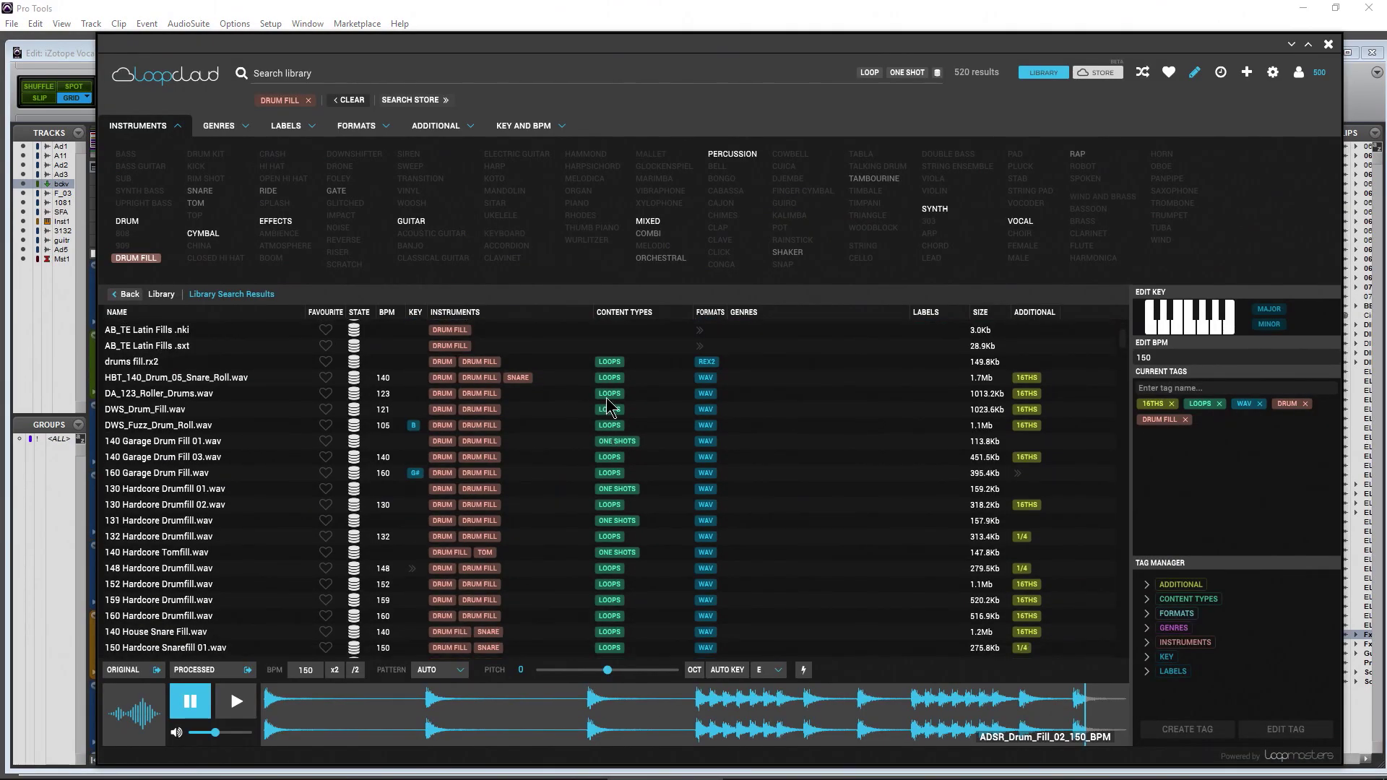
{"action": "left_click", "coordinate": [605, 454]}
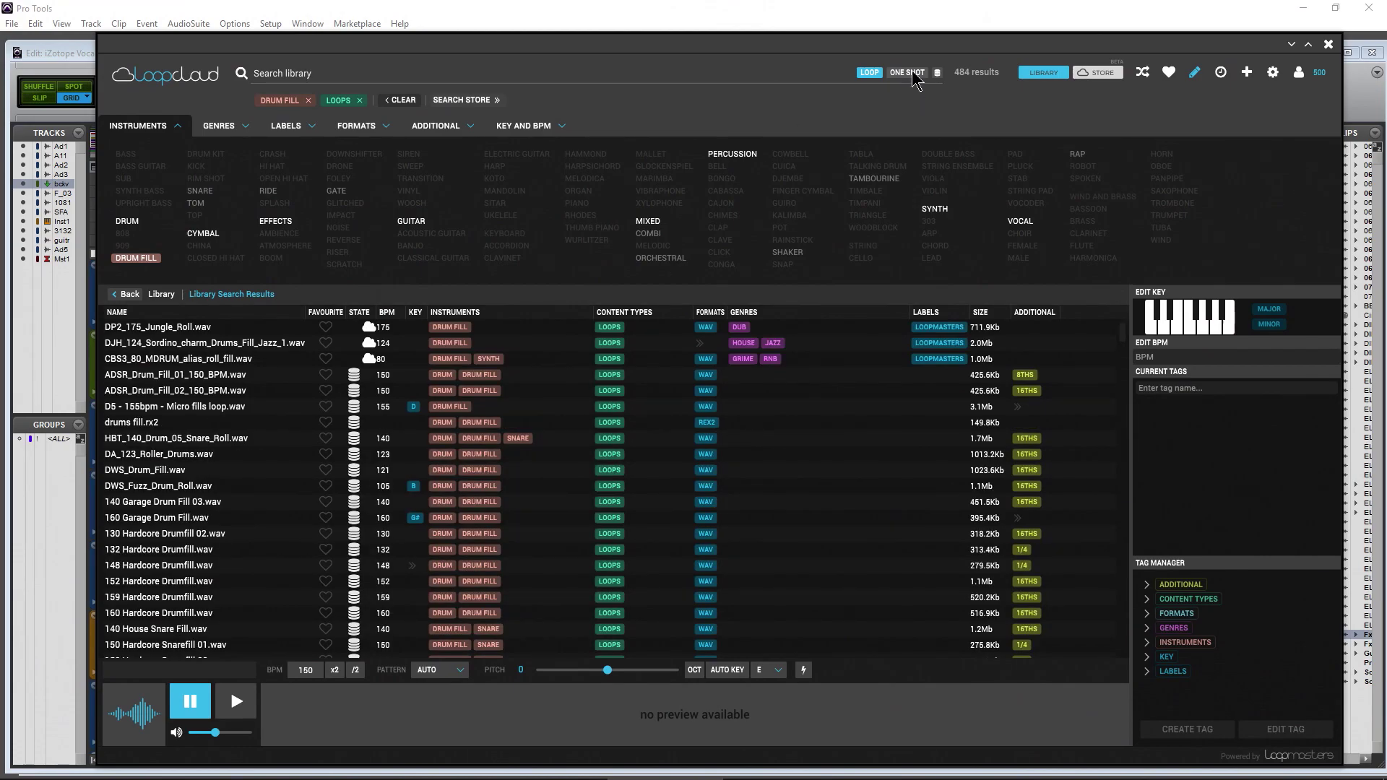
{"action": "scroll", "coordinate": [368, 491], "scroll_direction": "down", "scroll_amount": 5}
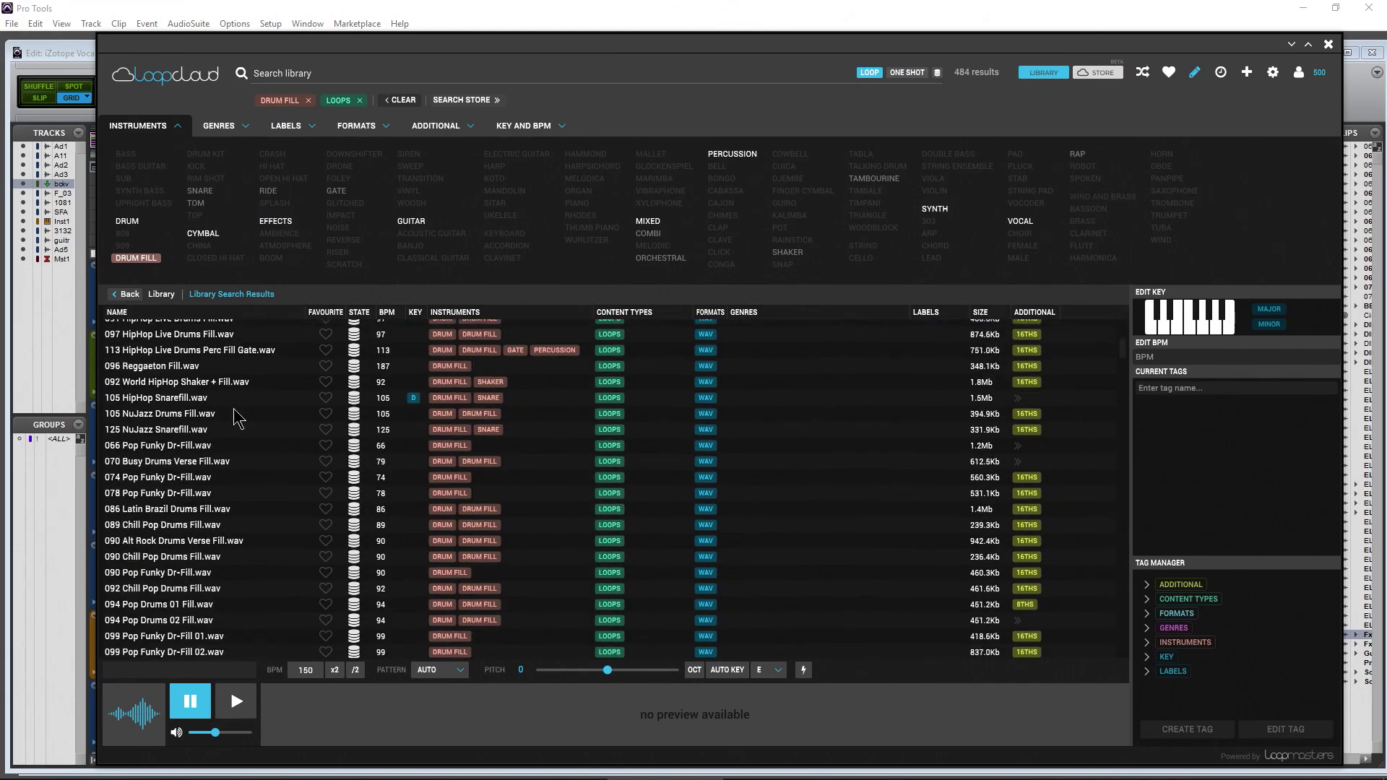
{"action": "left_click", "coordinate": [220, 127]}
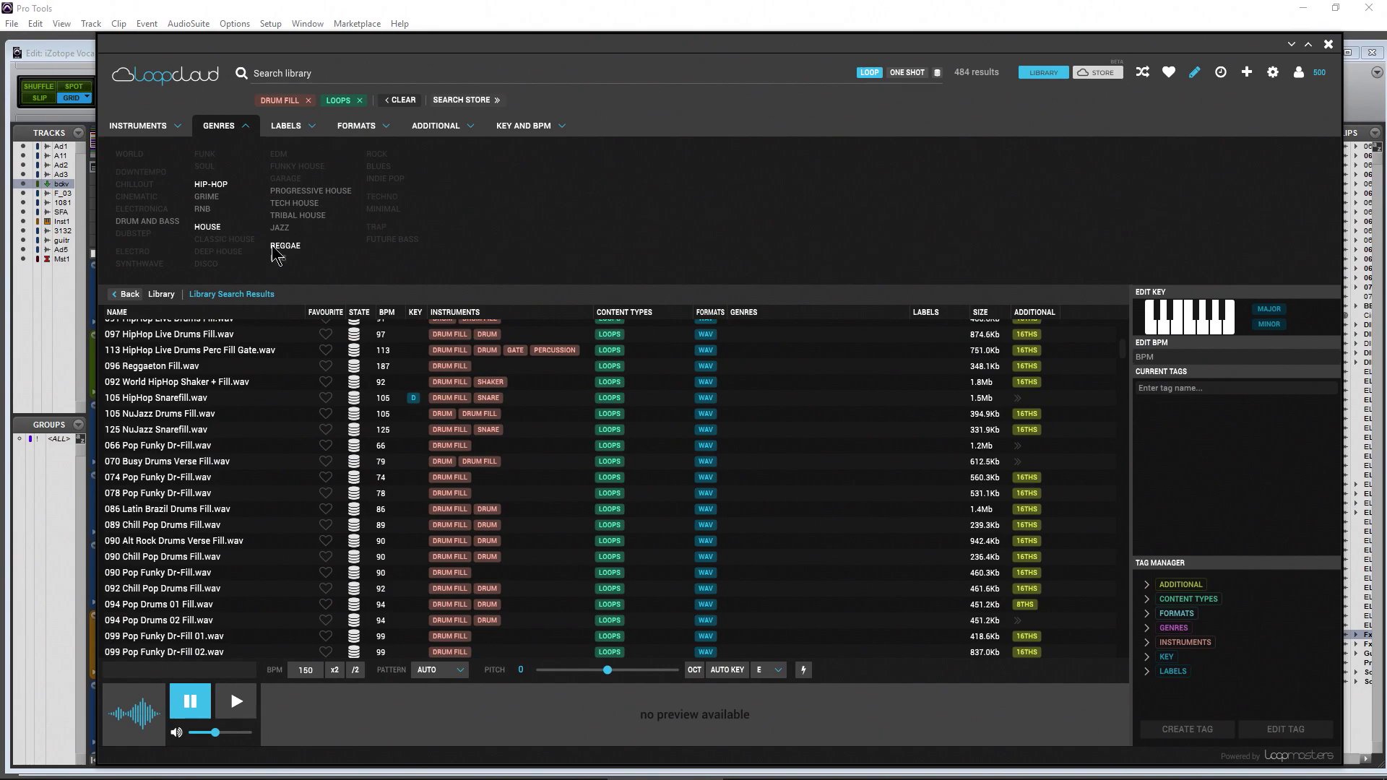
{"action": "left_click", "coordinate": [295, 130]}
{"action": "left_click", "coordinate": [534, 129]}
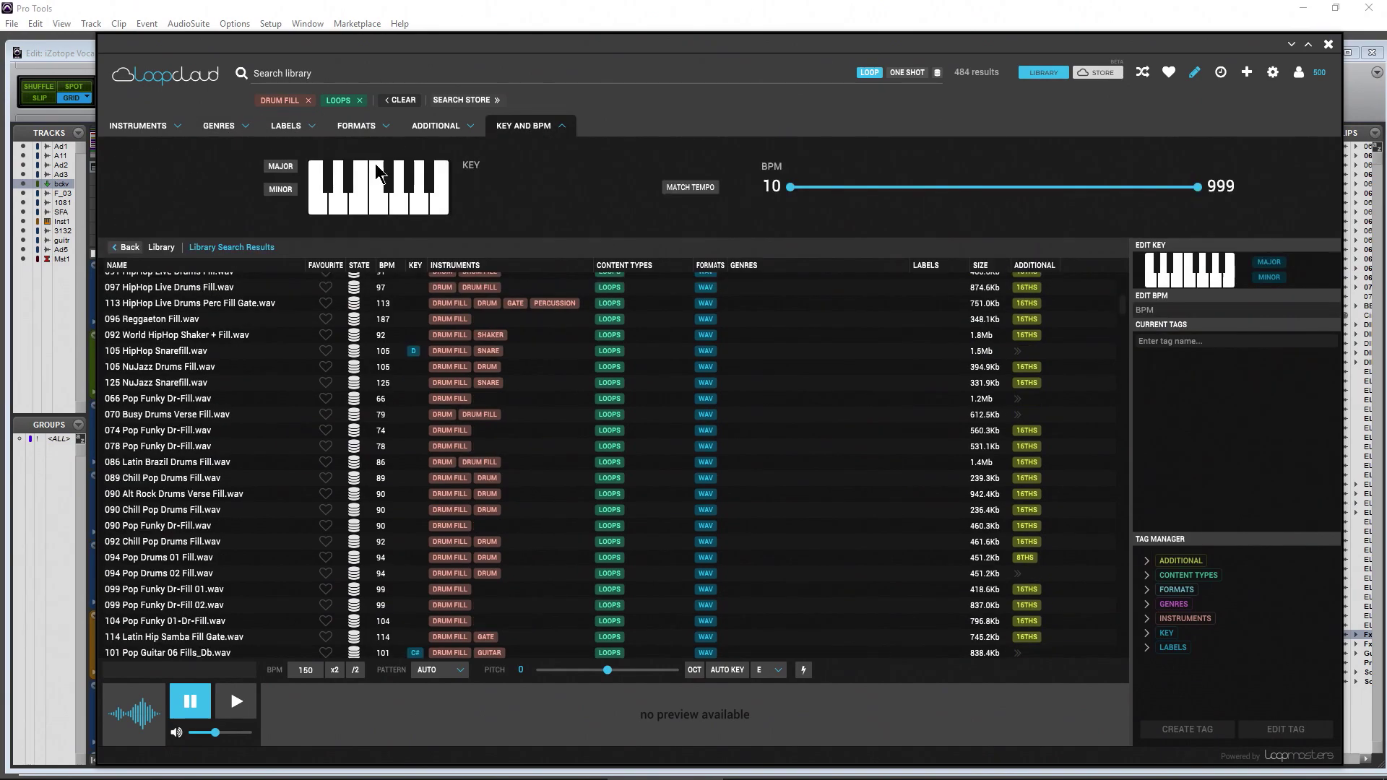
{"action": "left_click", "coordinate": [319, 212]}
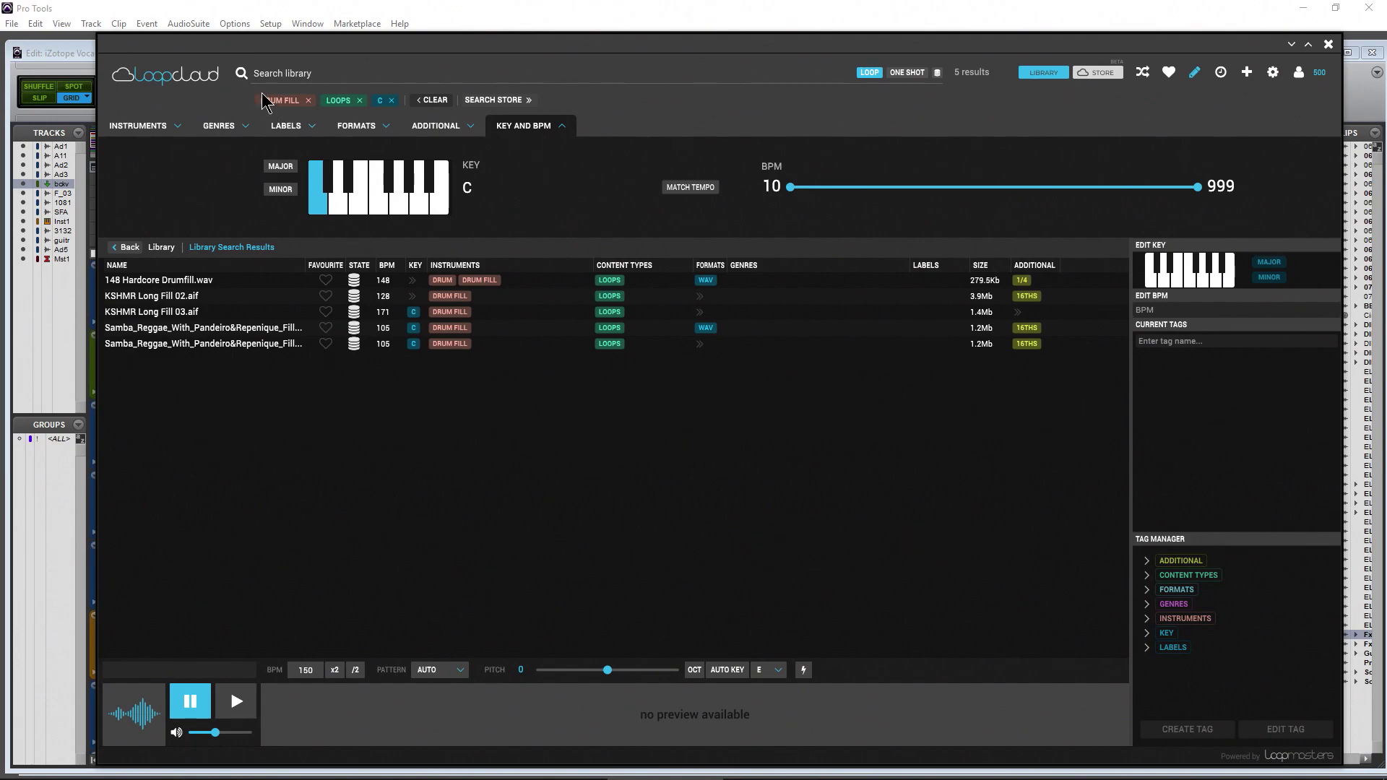
{"action": "left_click", "coordinate": [309, 101]}
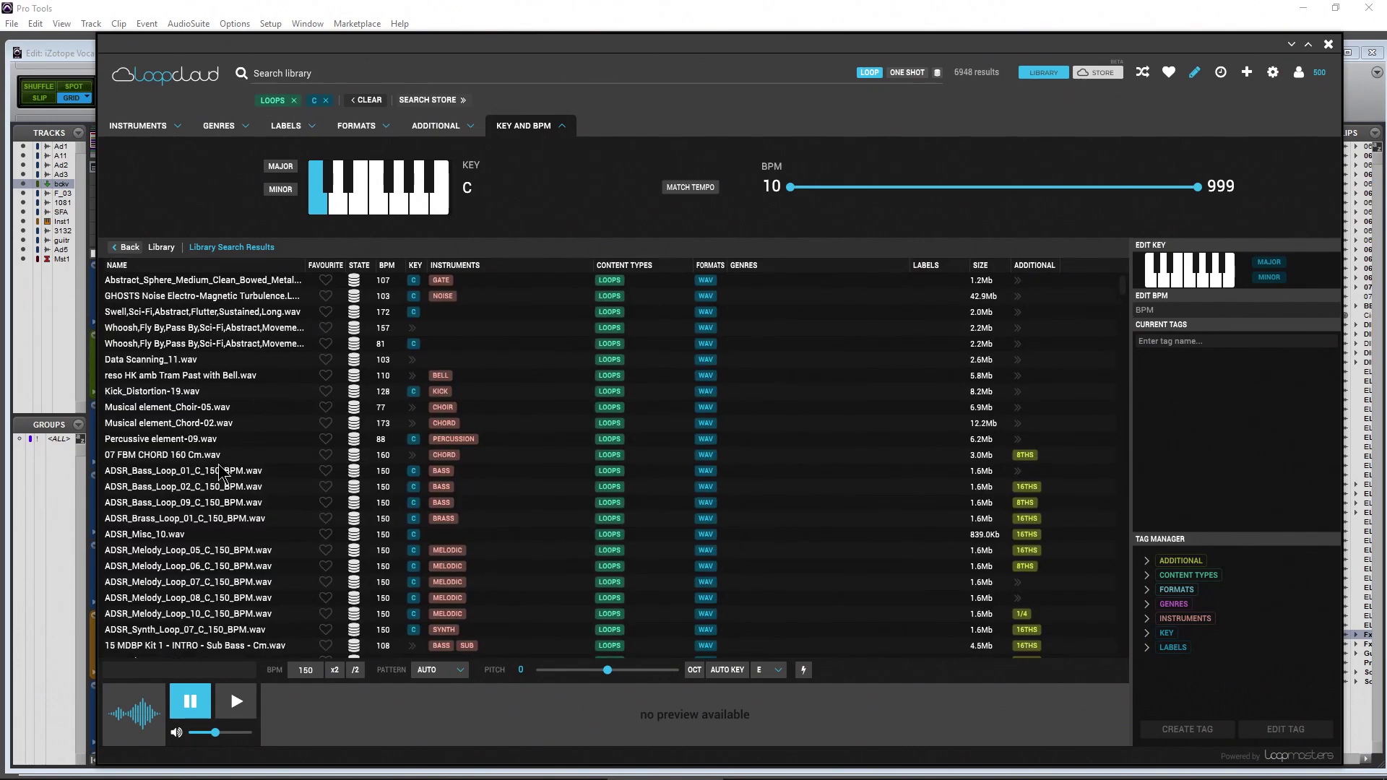
Preview HD_Spoken_Hold_My_Hand, OE_Atmos_FX_02_C, and OE_Bassloop_124_10_C, then stop.
{"action": "scroll", "coordinate": [214, 477], "scroll_direction": "down", "scroll_amount": 1}
{"action": "left_click", "coordinate": [217, 439]}
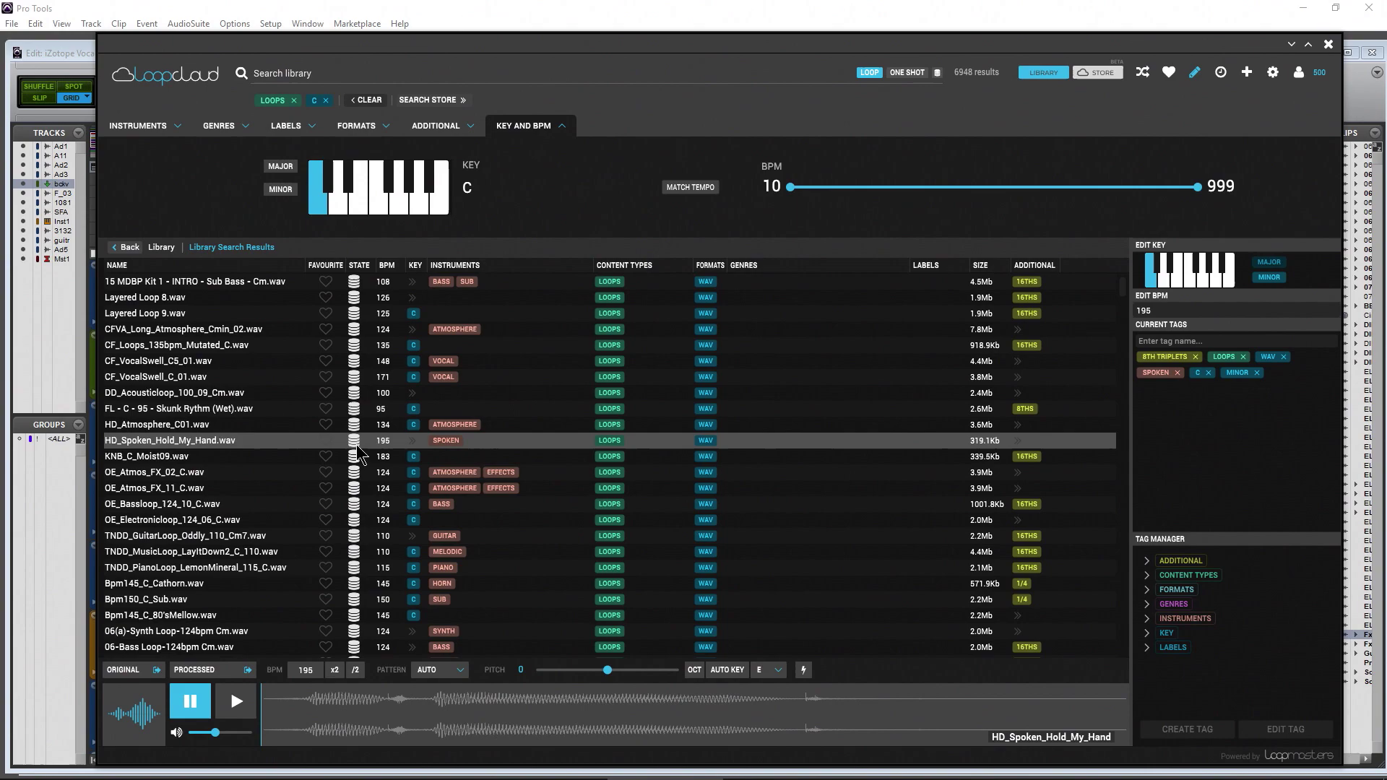
{"action": "left_click", "coordinate": [153, 472]}
{"action": "left_click", "coordinate": [228, 698]}
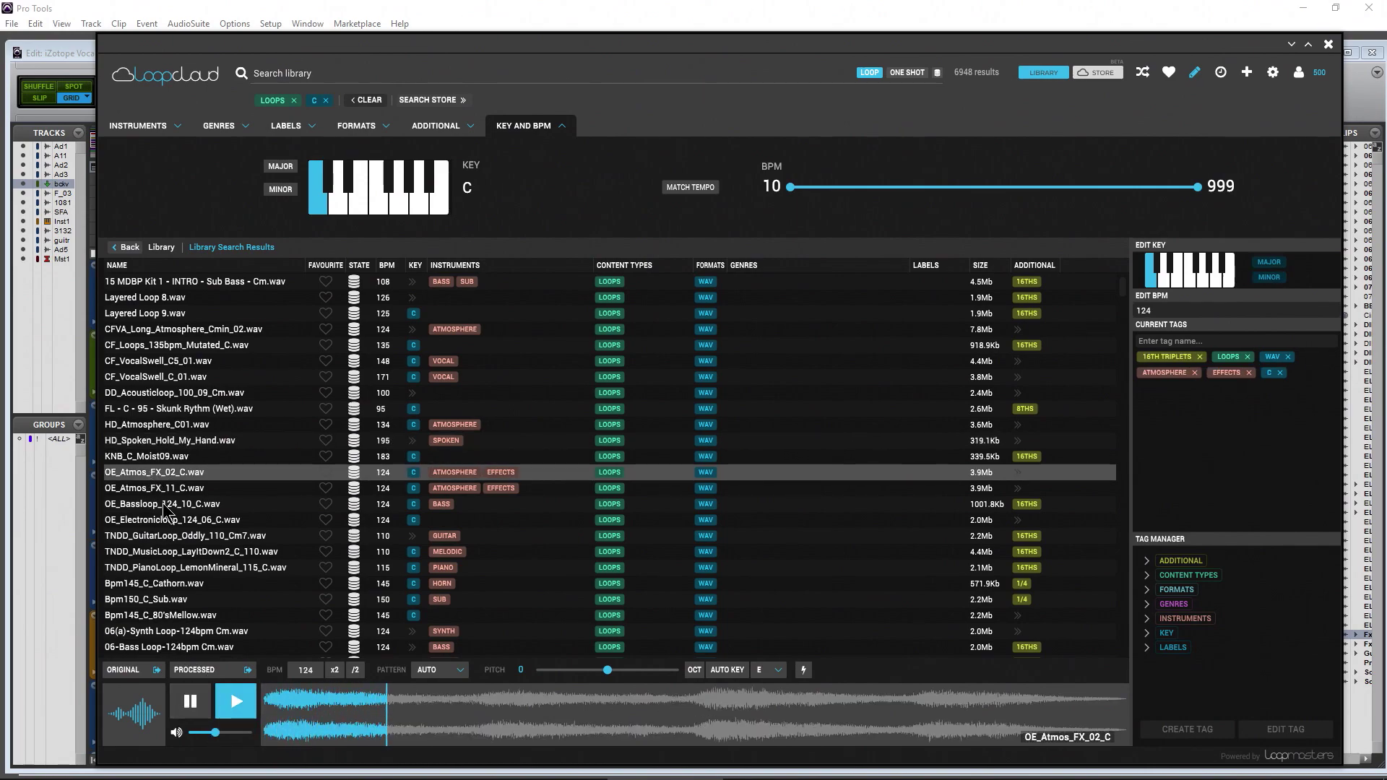
{"action": "key", "text": "Down"}
{"action": "key", "text": "Down"}
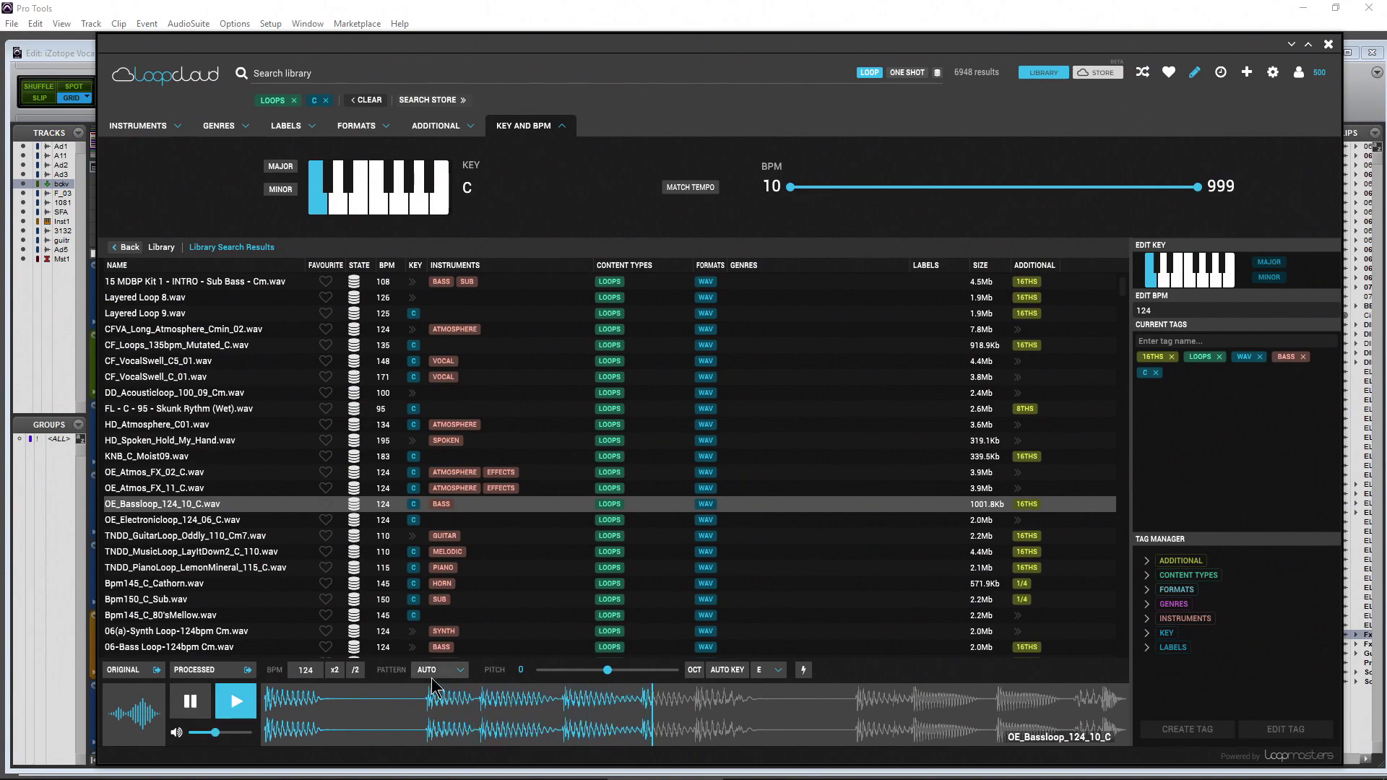
{"action": "key", "text": "space"}
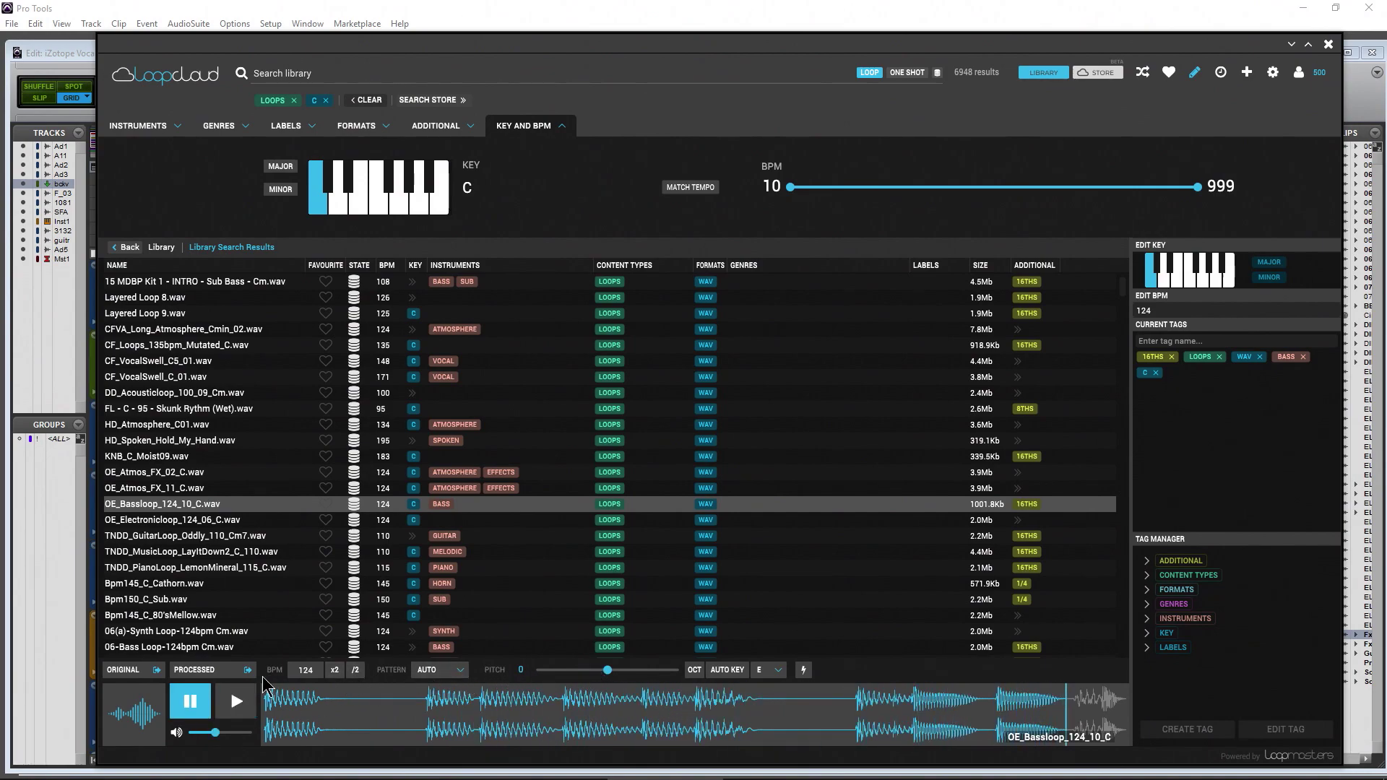
Audition the bass loop with the SNARE 3 and then KICK 3 slice patterns.
{"action": "left_click", "coordinate": [449, 673]}
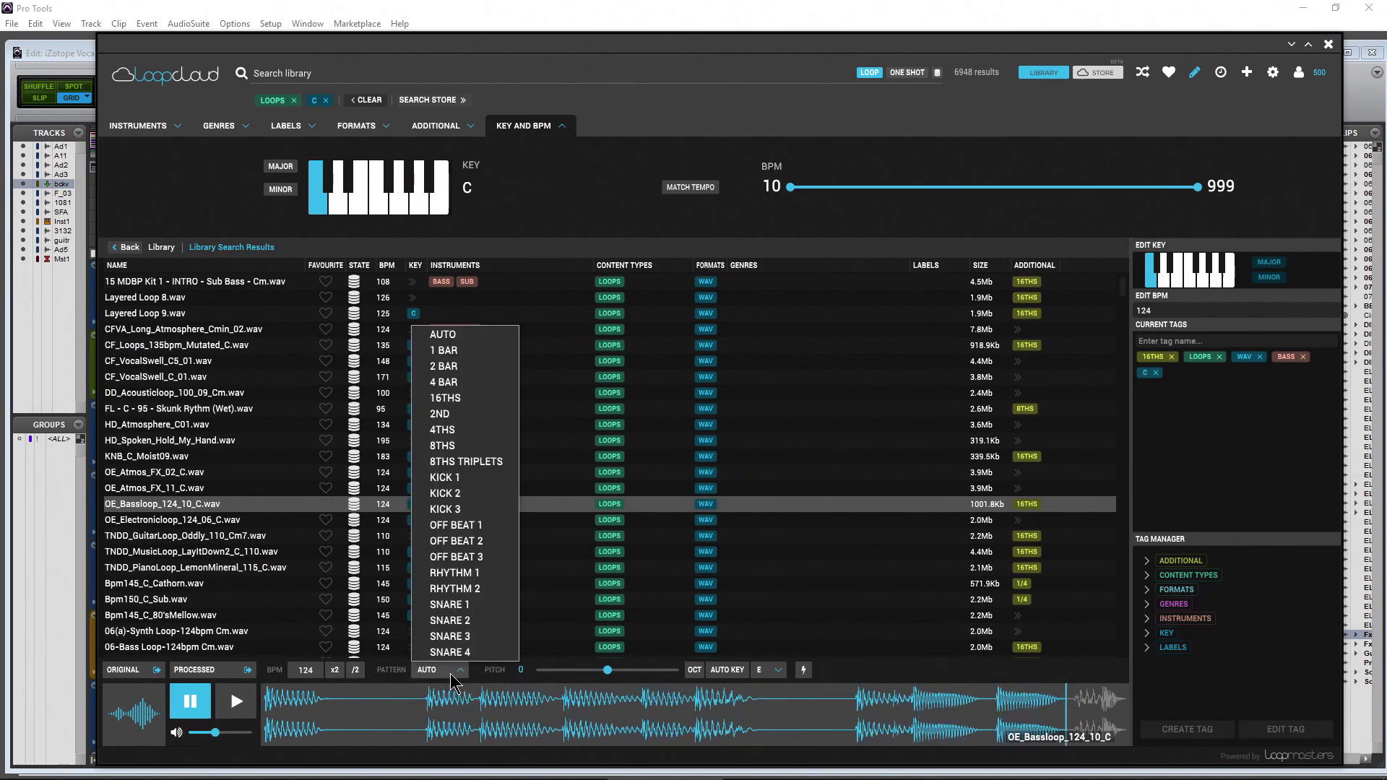
{"action": "left_click", "coordinate": [450, 636]}
{"action": "left_click", "coordinate": [228, 702]}
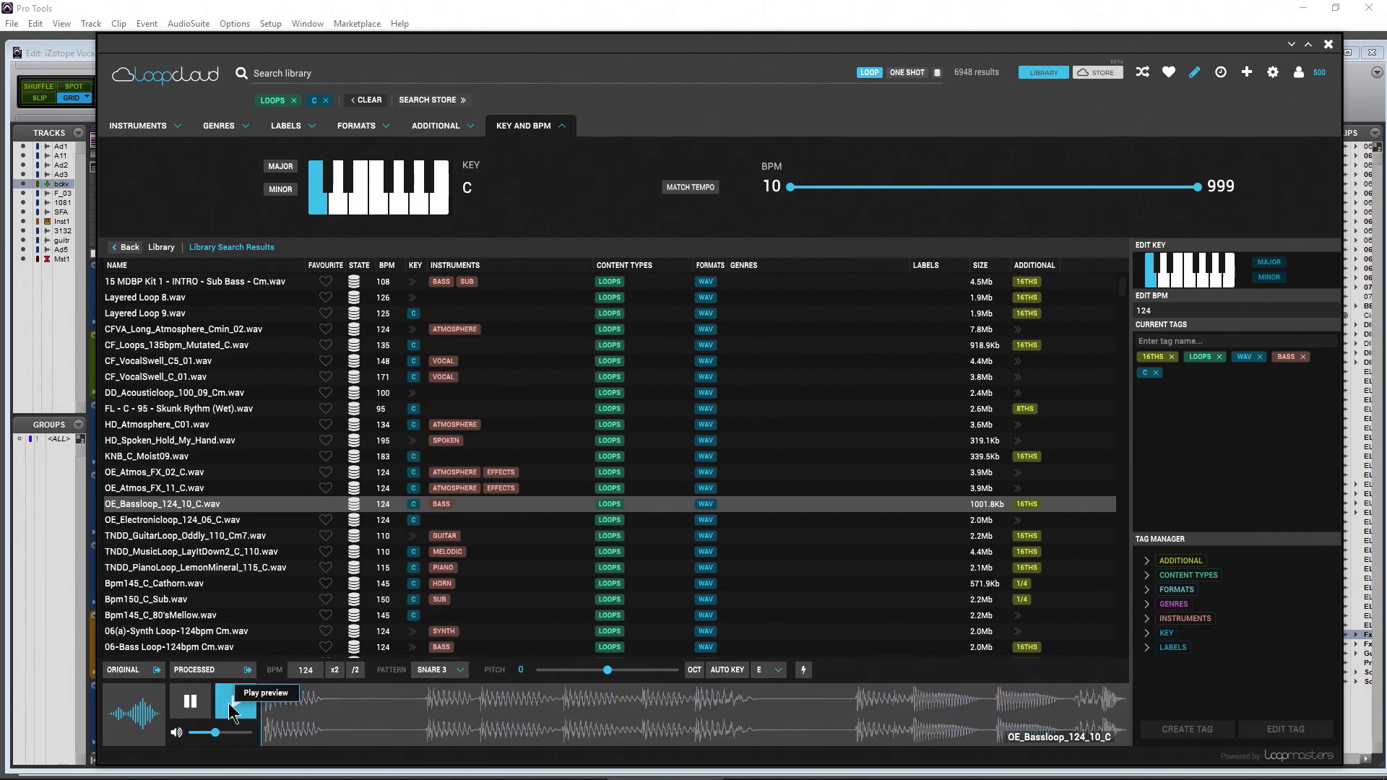
{"action": "left_click", "coordinate": [202, 700]}
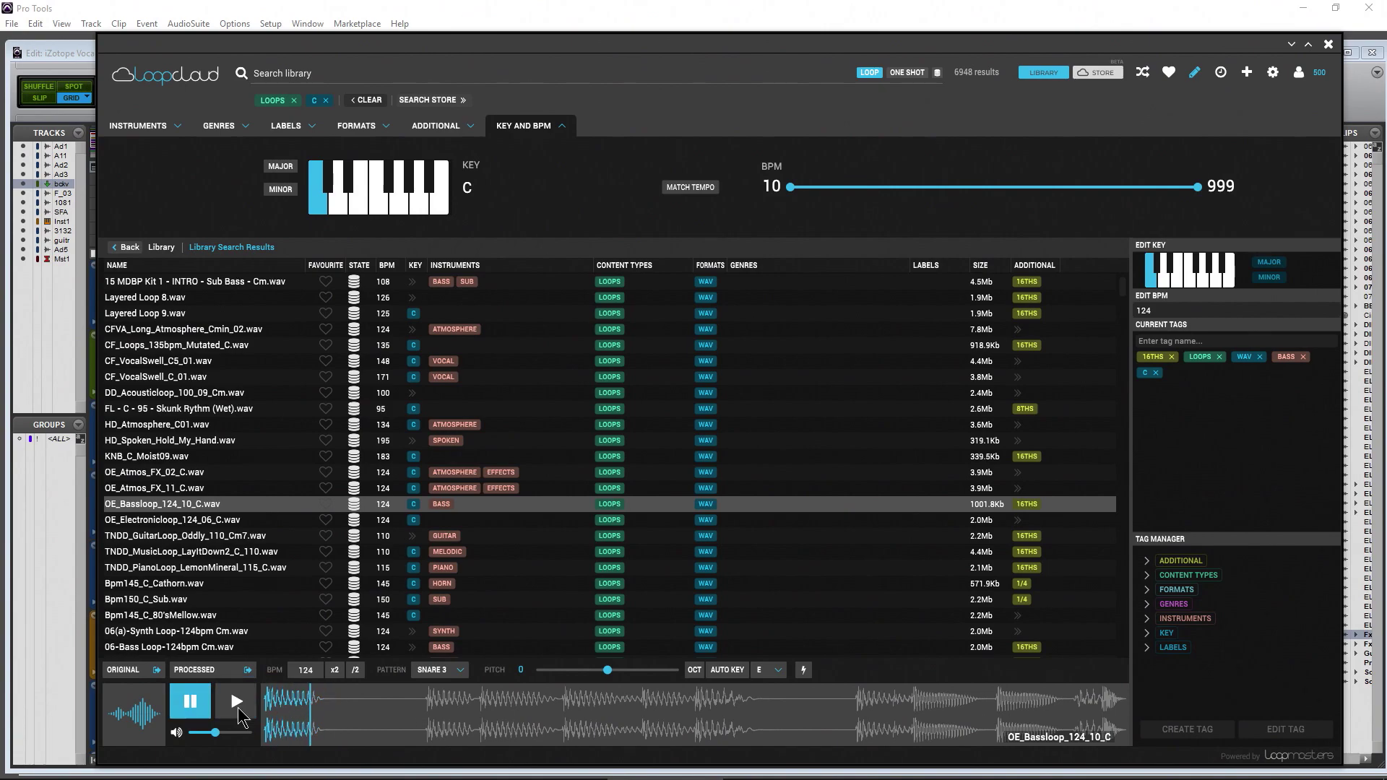
{"action": "left_click", "coordinate": [457, 676]}
{"action": "left_click", "coordinate": [463, 514]}
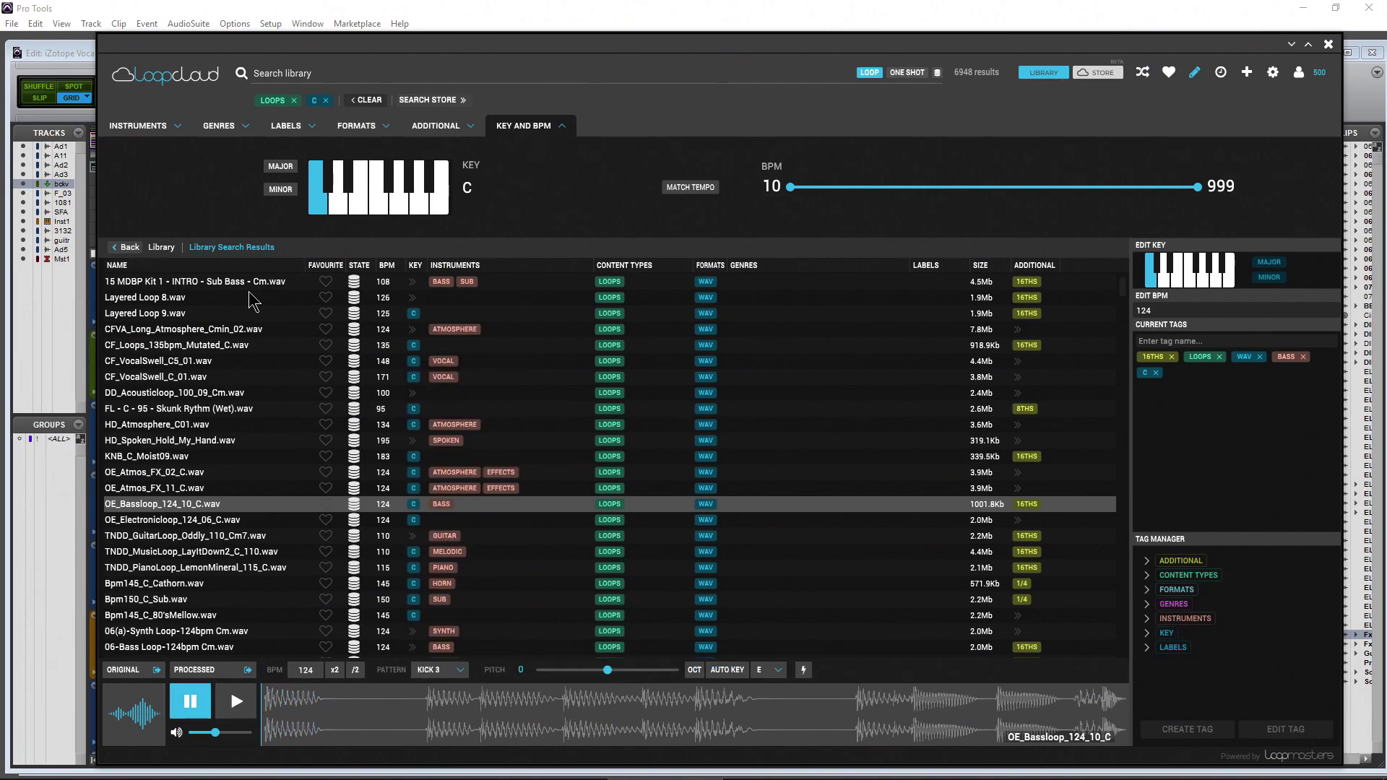
{"action": "left_click", "coordinate": [234, 704]}
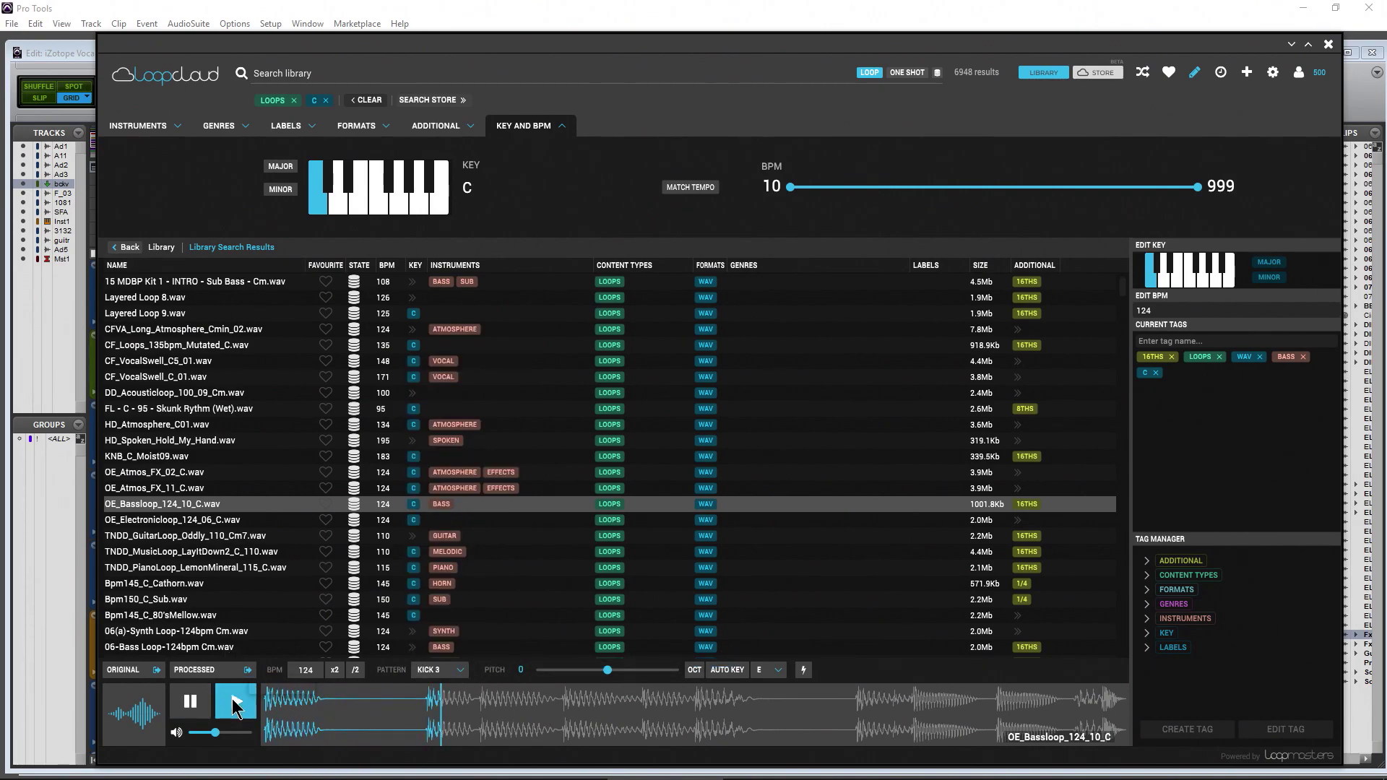
{"action": "left_click", "coordinate": [190, 702]}
Load dmt_loopkit_127_06_C.wav and audition it with the 2ND pattern.
{"action": "scroll", "coordinate": [162, 475], "scroll_direction": "down", "scroll_amount": 10}
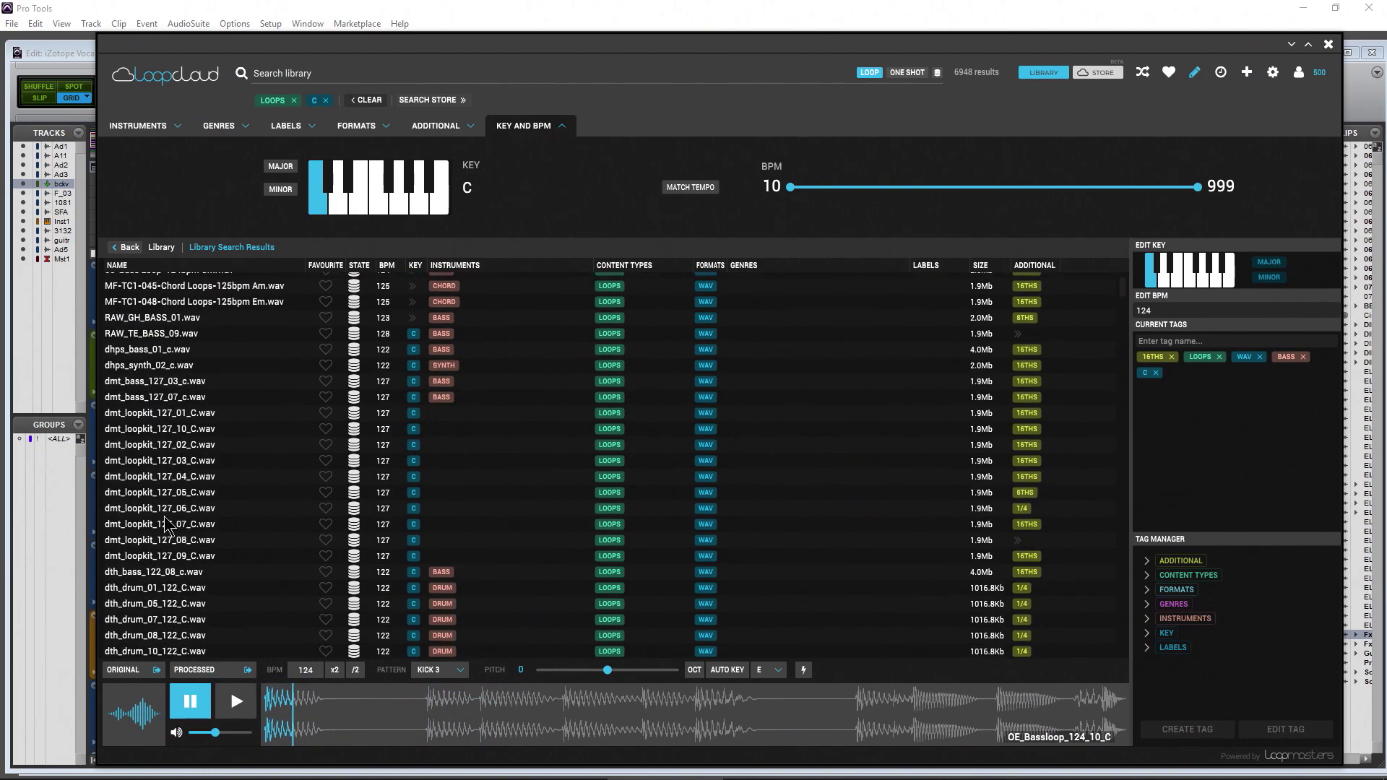
{"action": "left_click", "coordinate": [165, 511]}
{"action": "left_click", "coordinate": [235, 704]}
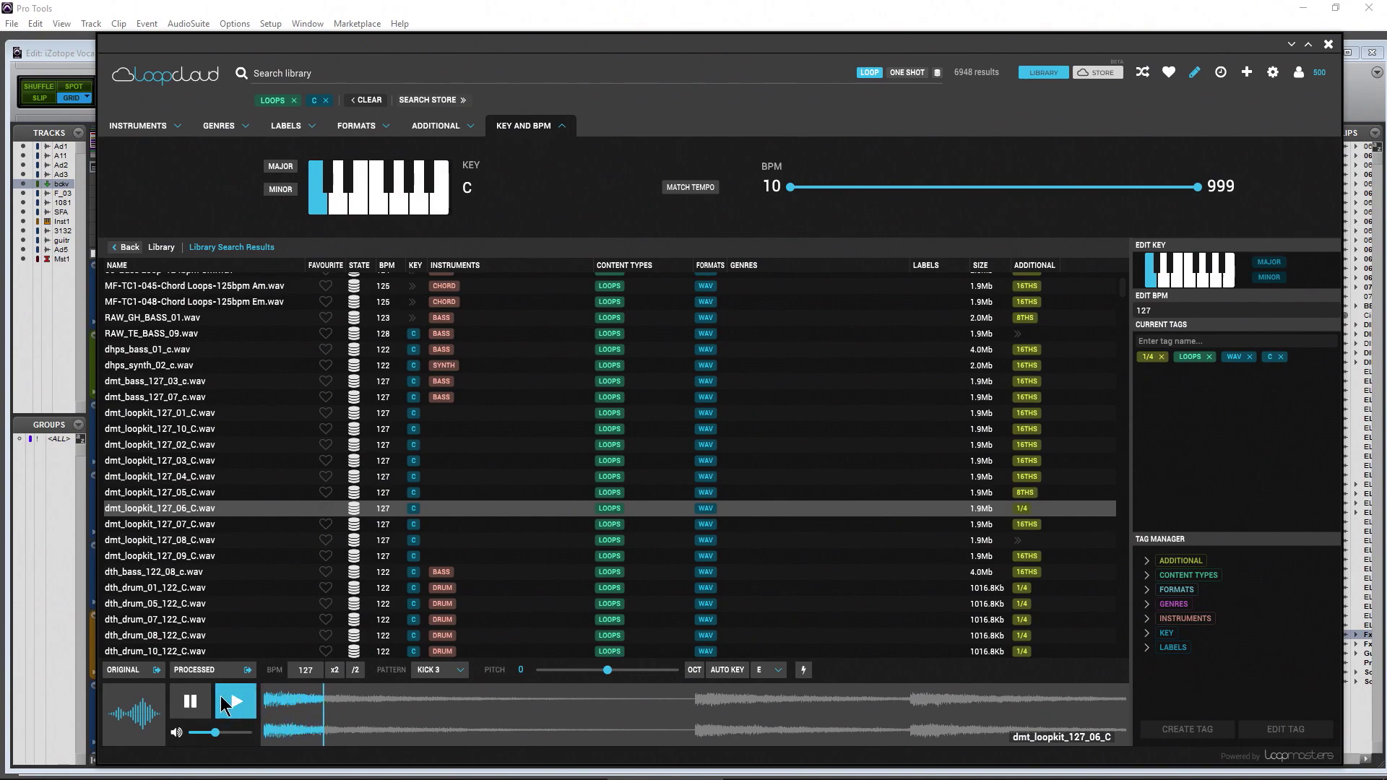
{"action": "left_click", "coordinate": [190, 701]}
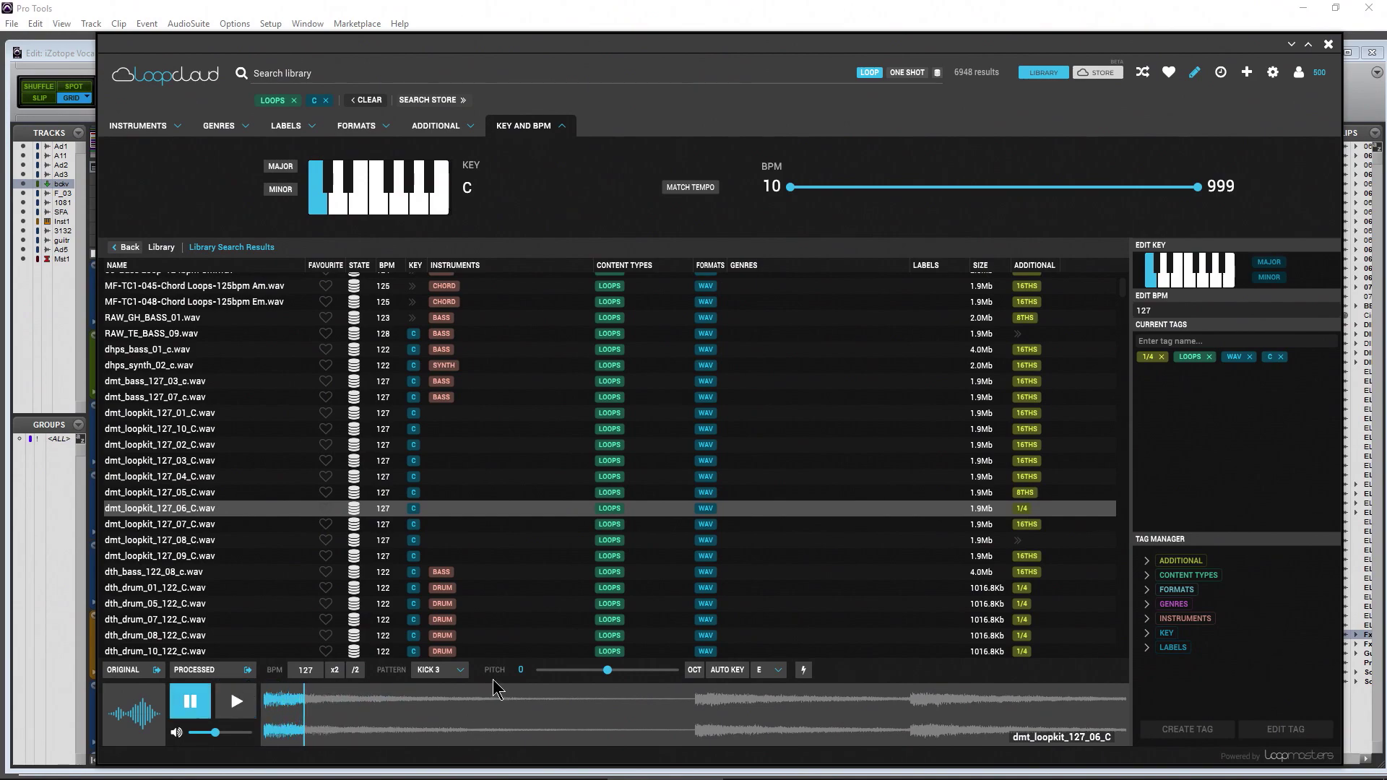
{"action": "left_click", "coordinate": [439, 669]}
{"action": "left_click", "coordinate": [445, 414]}
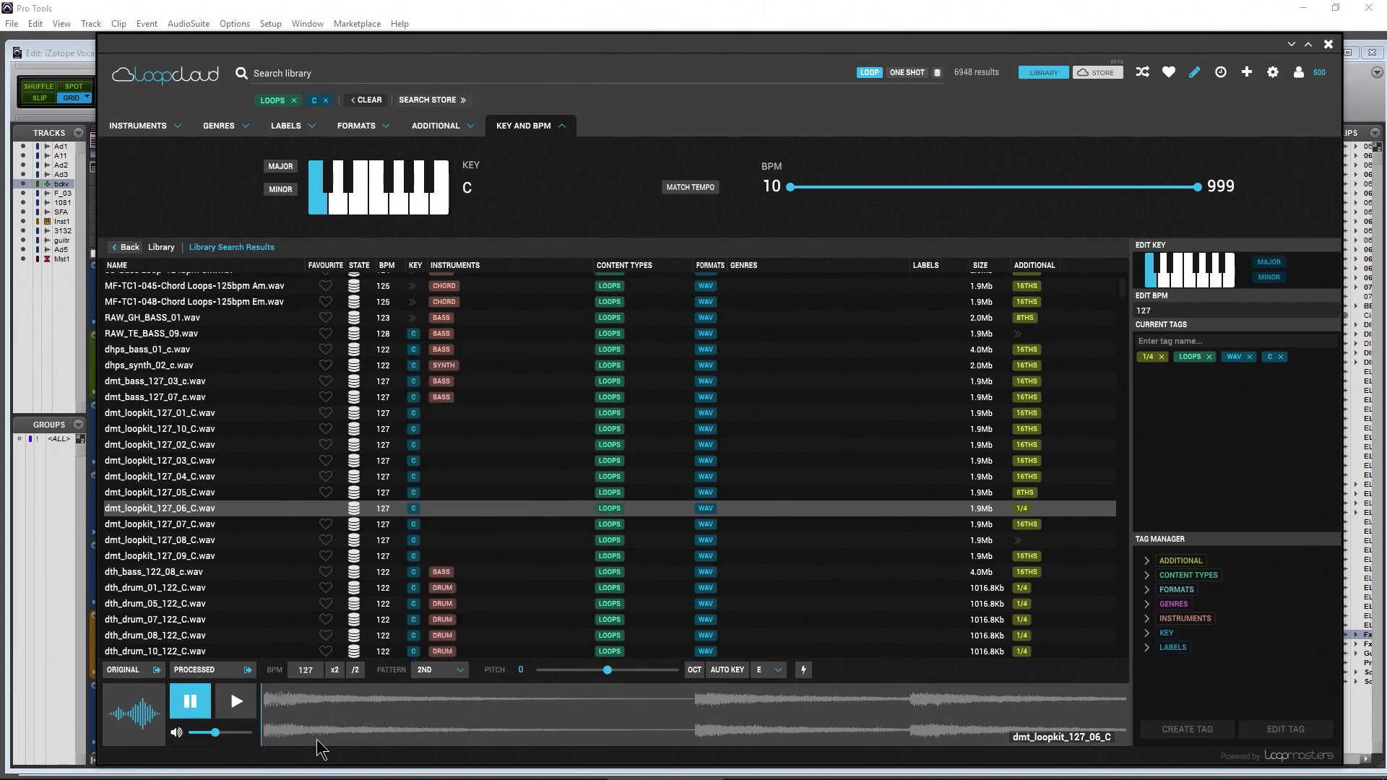
{"action": "left_click", "coordinate": [231, 704]}
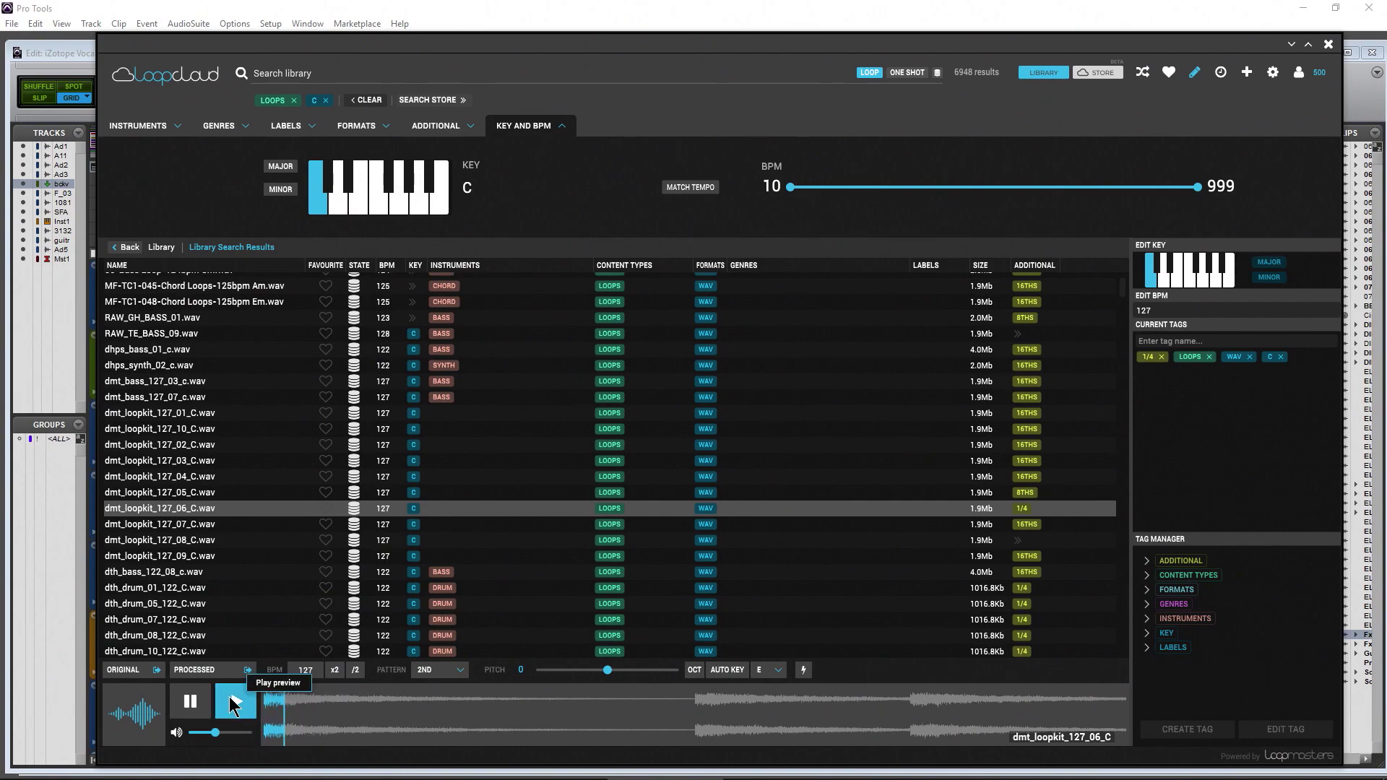
{"action": "left_click", "coordinate": [198, 709]}
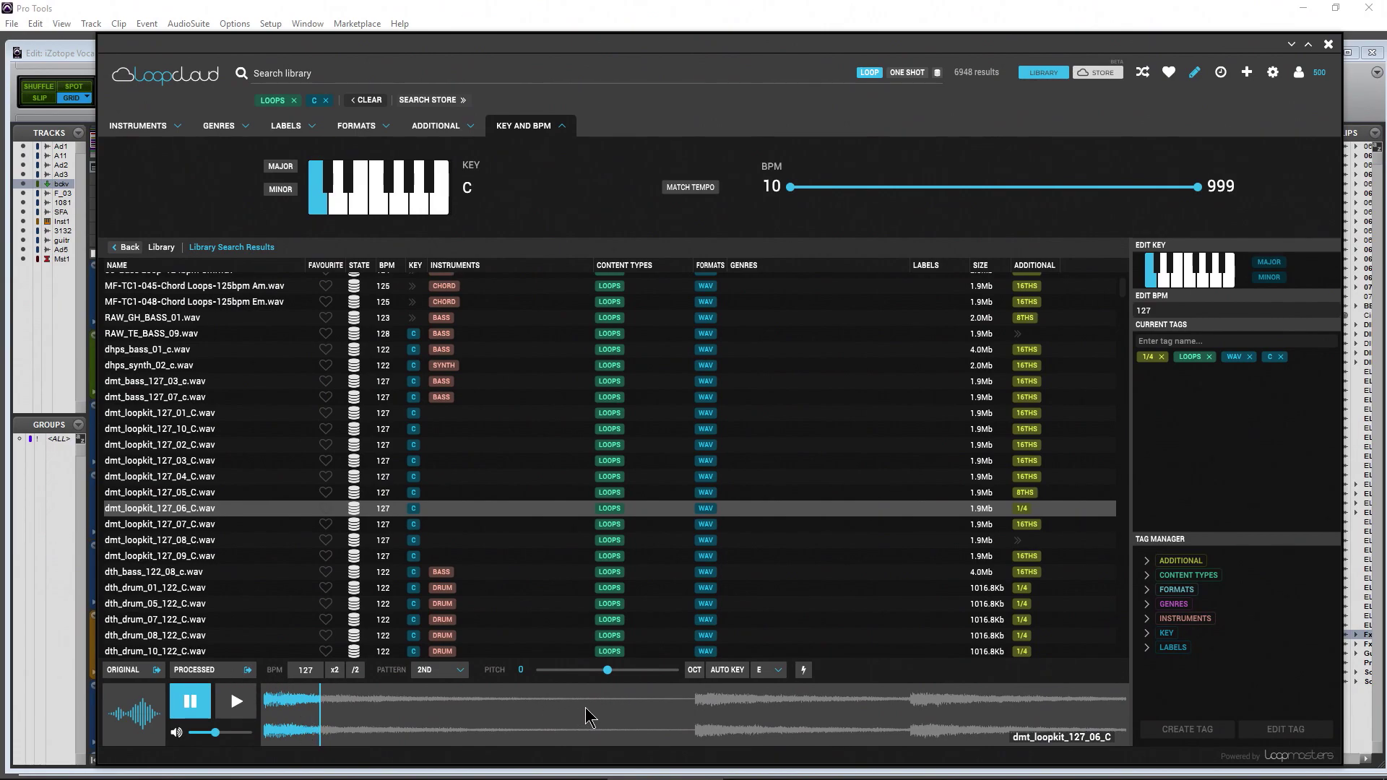
Reset the pattern to AUTO and audition the loop pitched down to -4.
{"action": "left_click", "coordinate": [454, 670]}
{"action": "left_click", "coordinate": [448, 334]}
{"action": "left_click_drag", "start_coordinate": [608, 670], "coordinate": [601, 670]}
{"action": "left_click", "coordinate": [230, 712]}
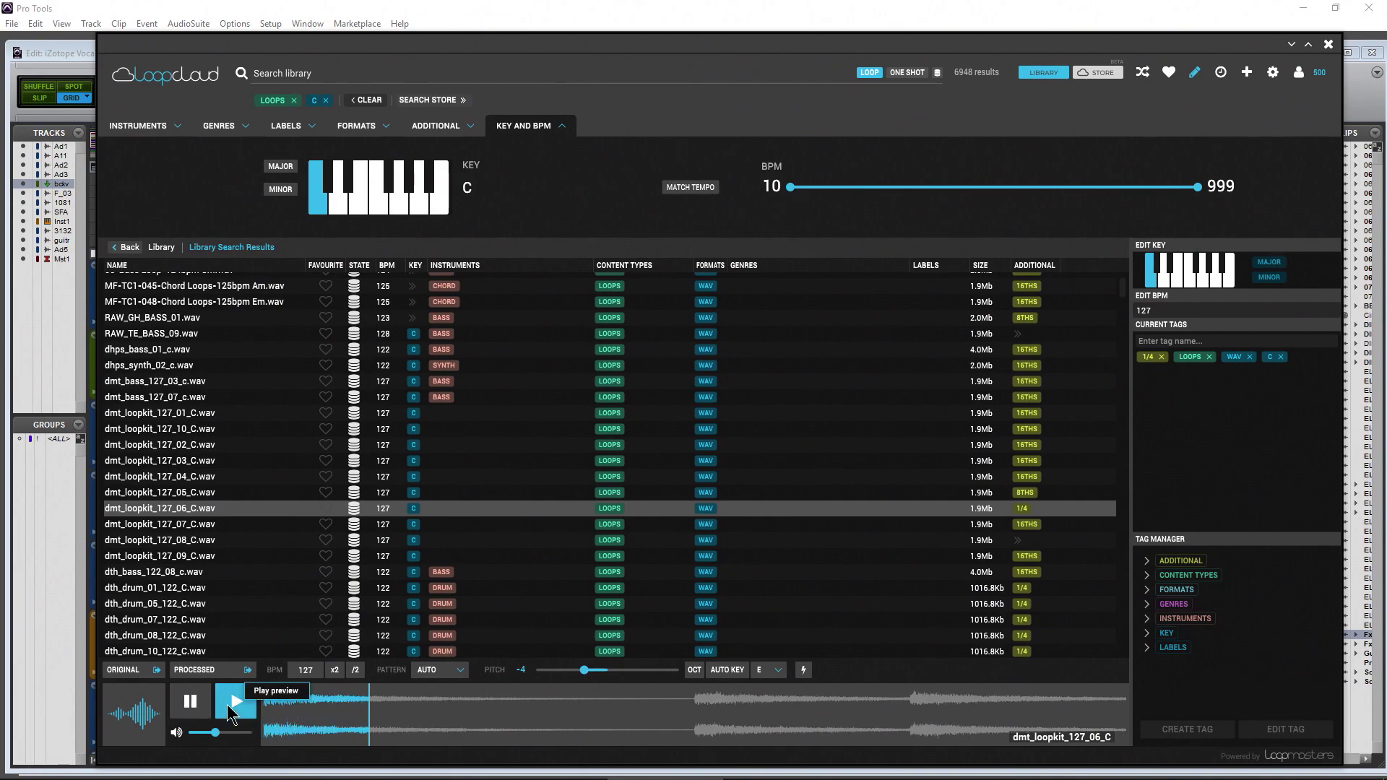
{"action": "left_click", "coordinate": [249, 704]}
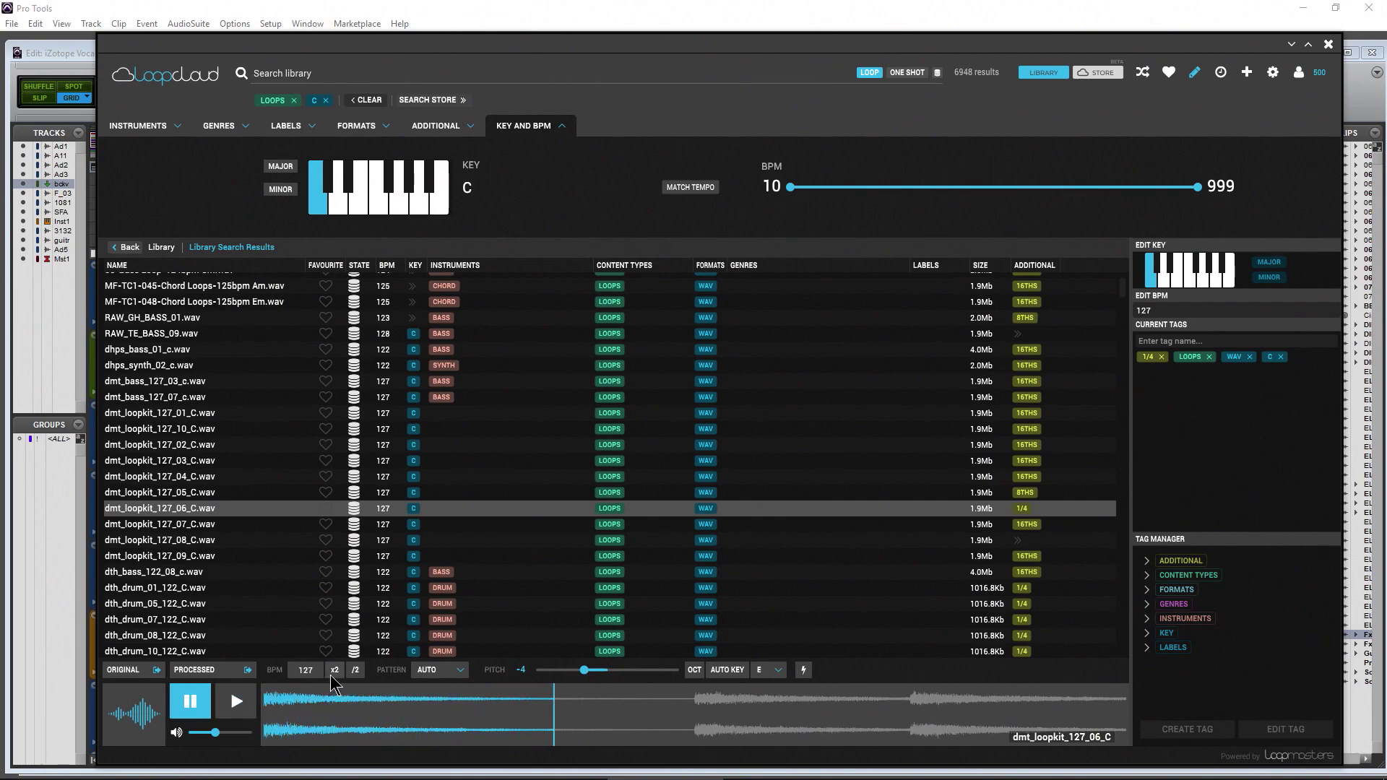
Switch on x2 double tempo and audition the loop.
{"action": "left_click", "coordinate": [335, 671]}
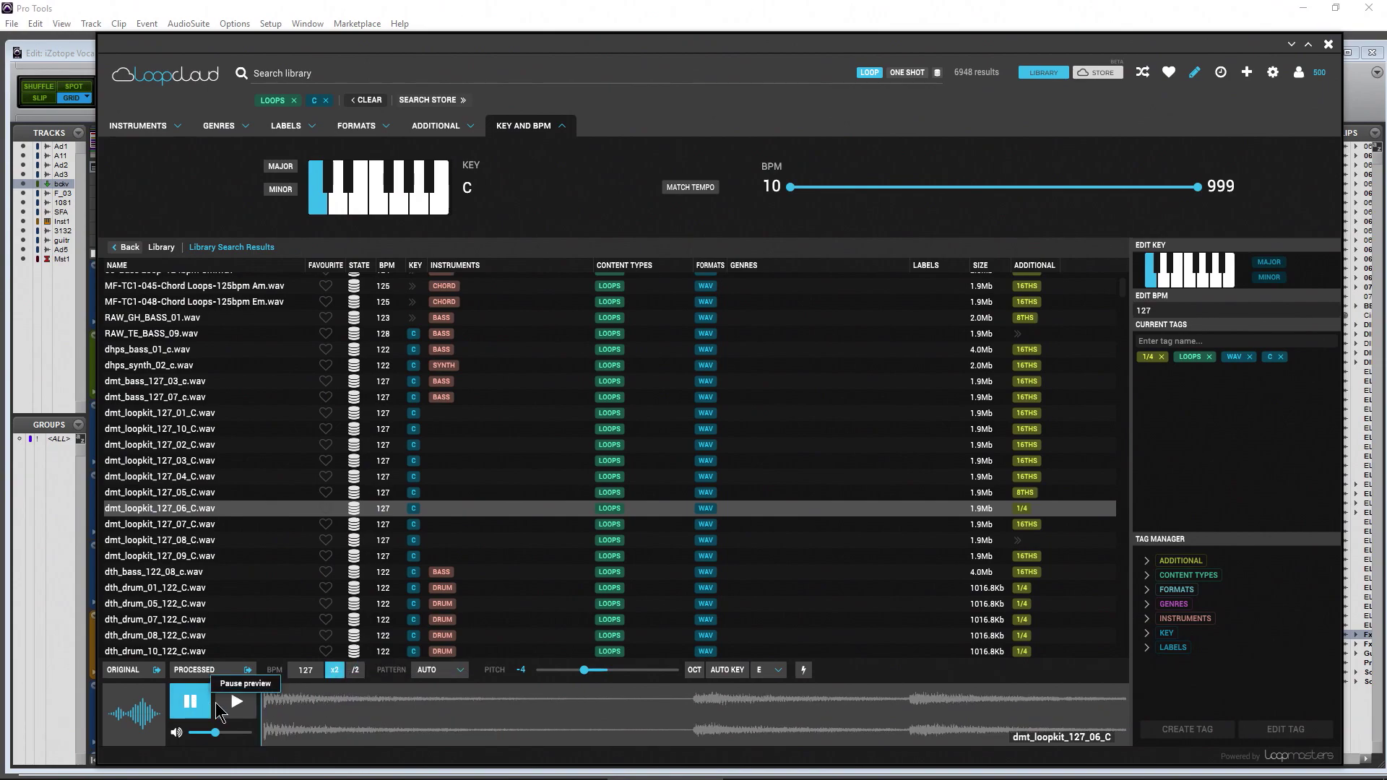
{"action": "left_click", "coordinate": [225, 711]}
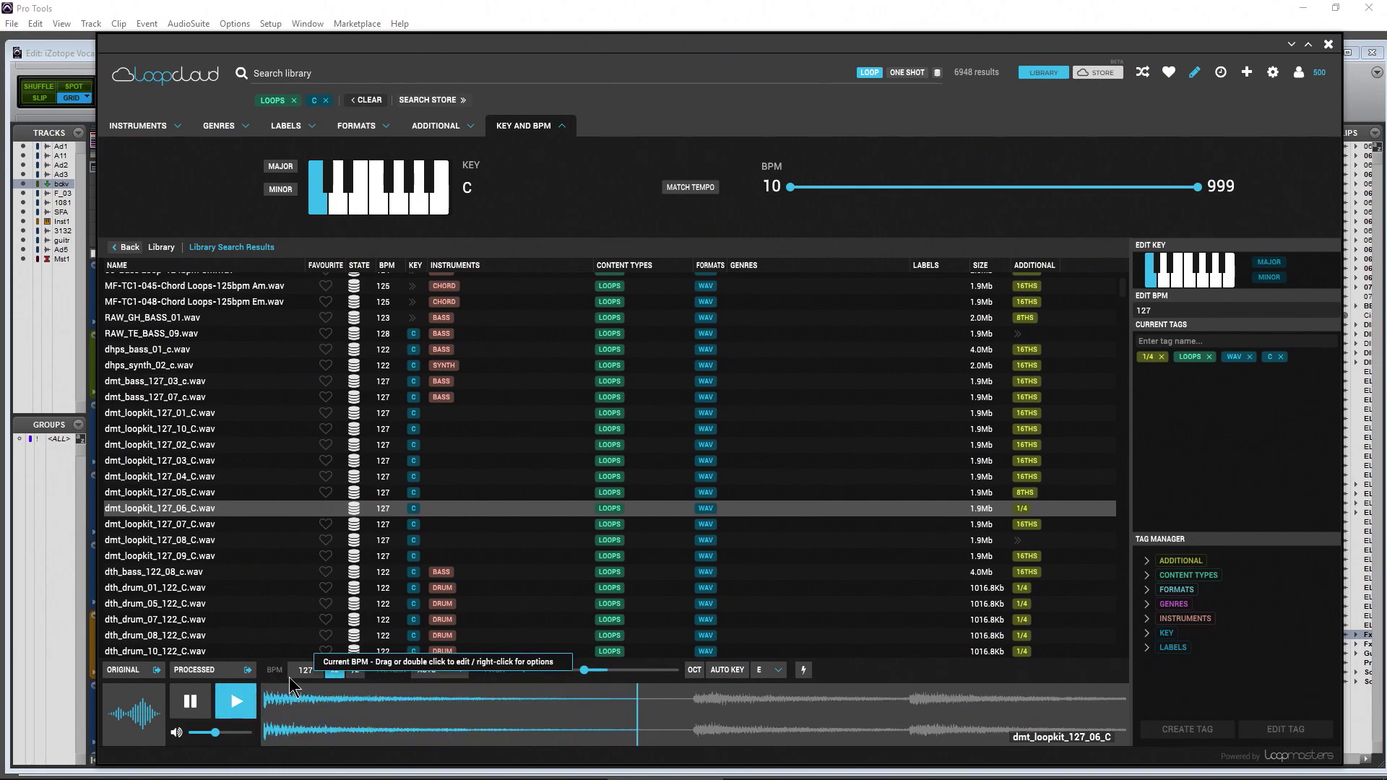
{"action": "left_click", "coordinate": [190, 704]}
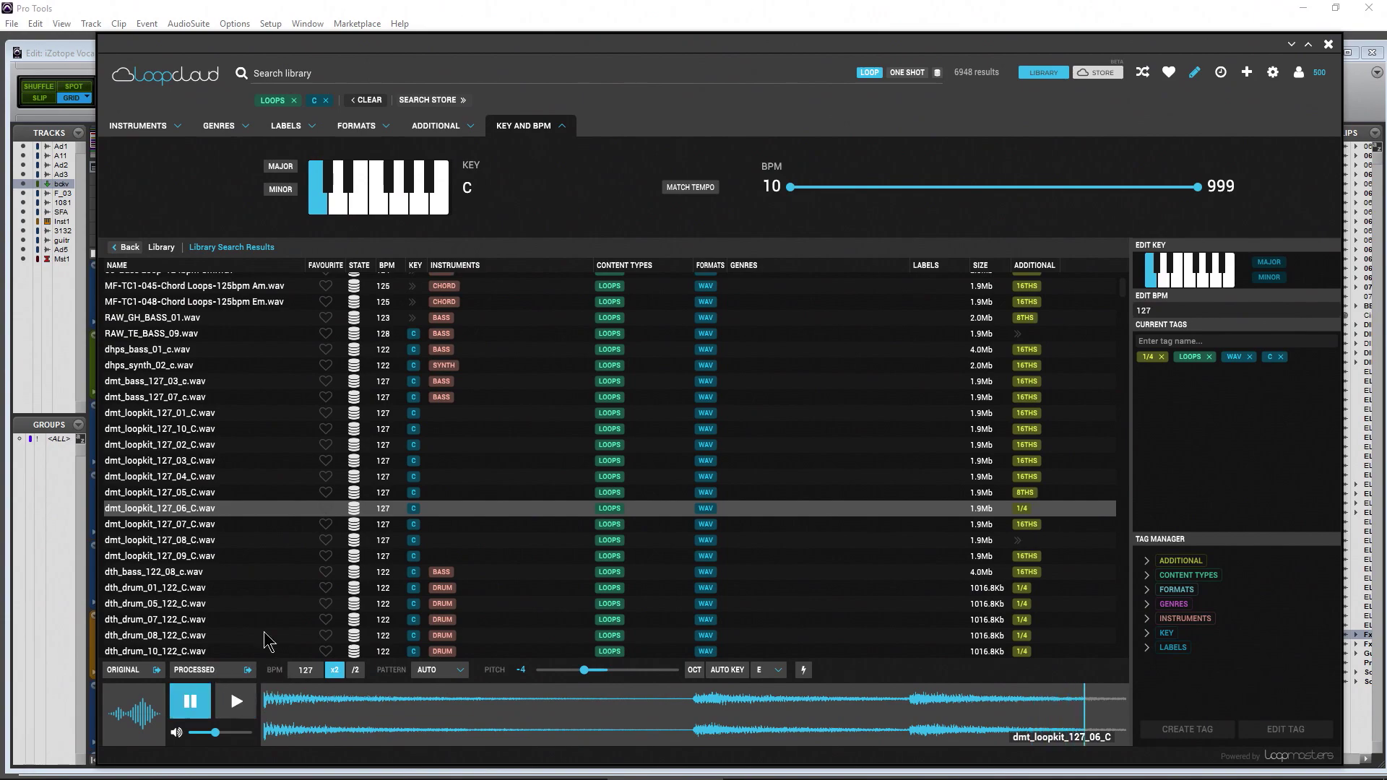
{"action": "scroll", "coordinate": [463, 442], "scroll_direction": "down", "scroll_amount": 10}
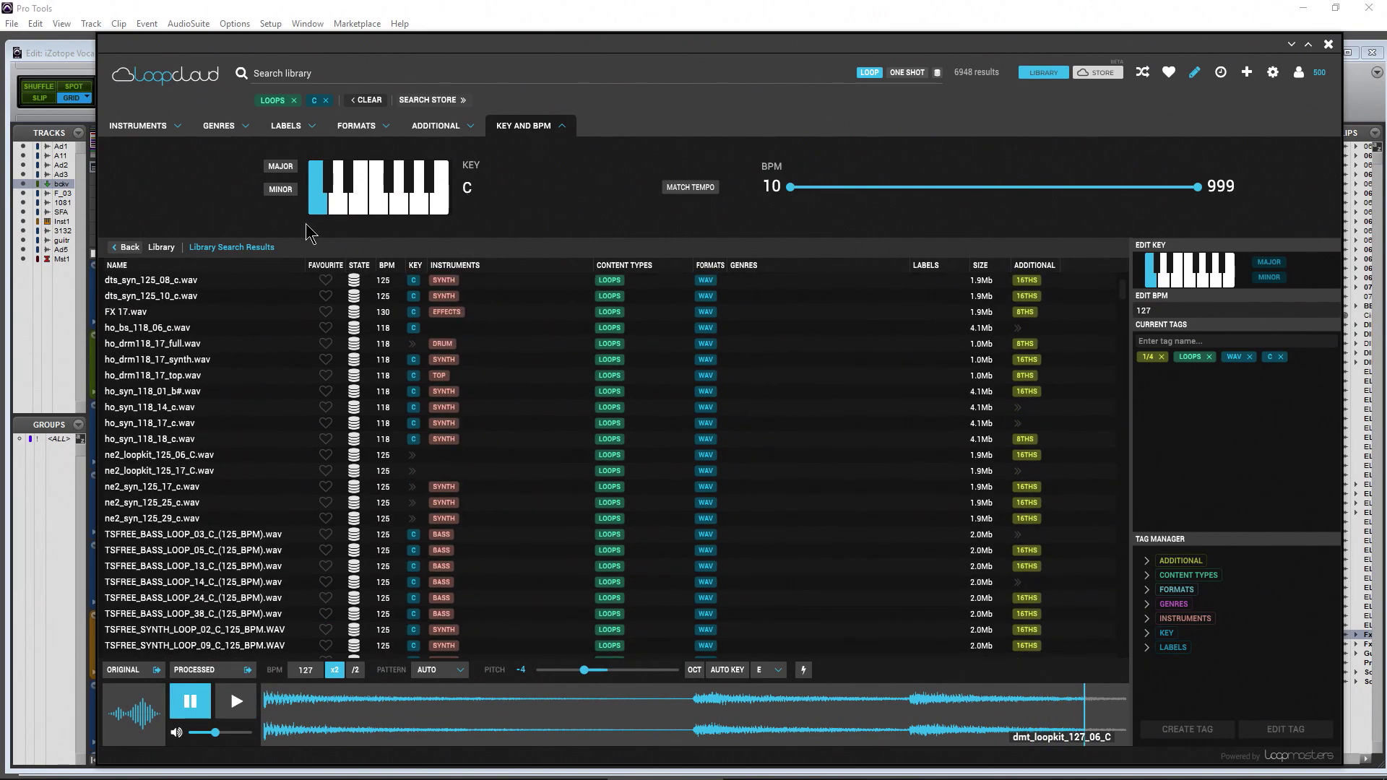
Filter the loops to E minor DRUM samples, then switch to the Store.
{"action": "left_click", "coordinate": [282, 190]}
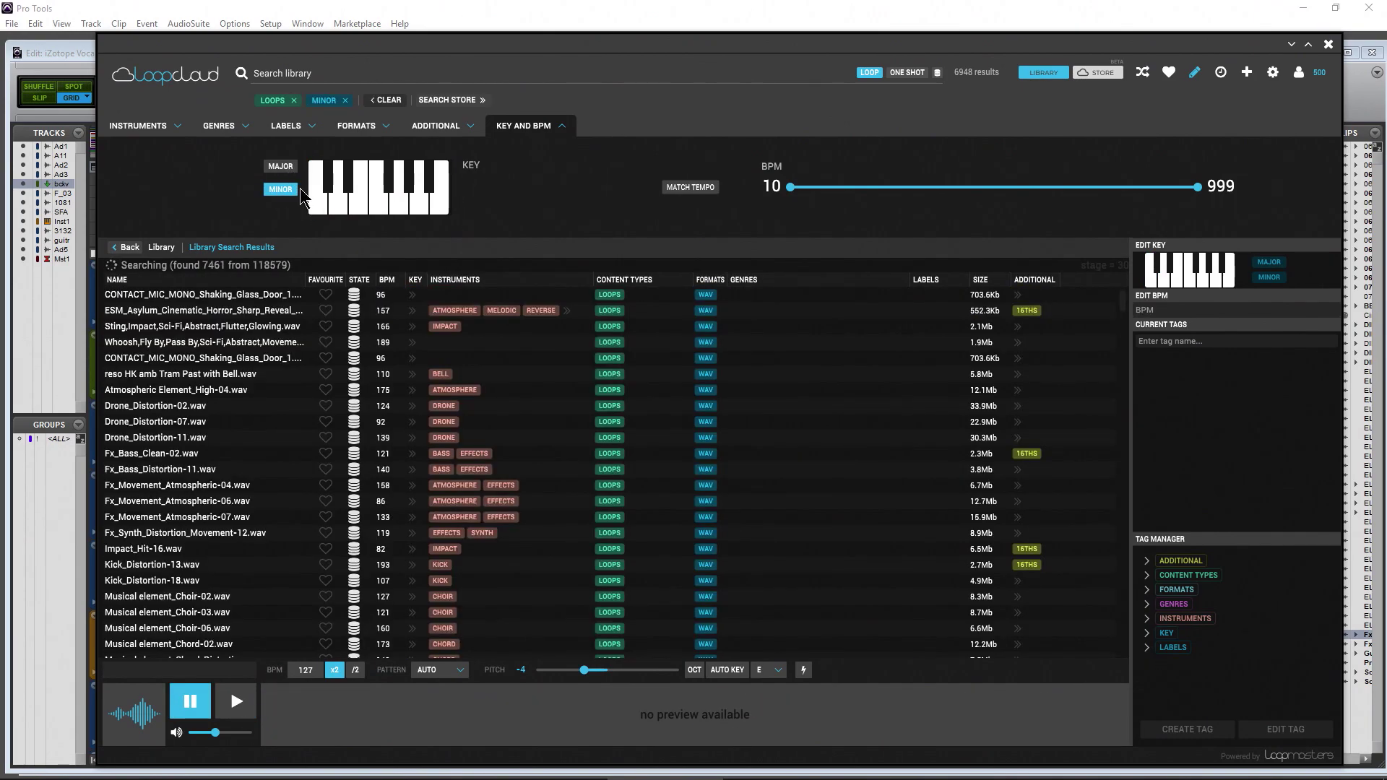
{"action": "left_click", "coordinate": [358, 204]}
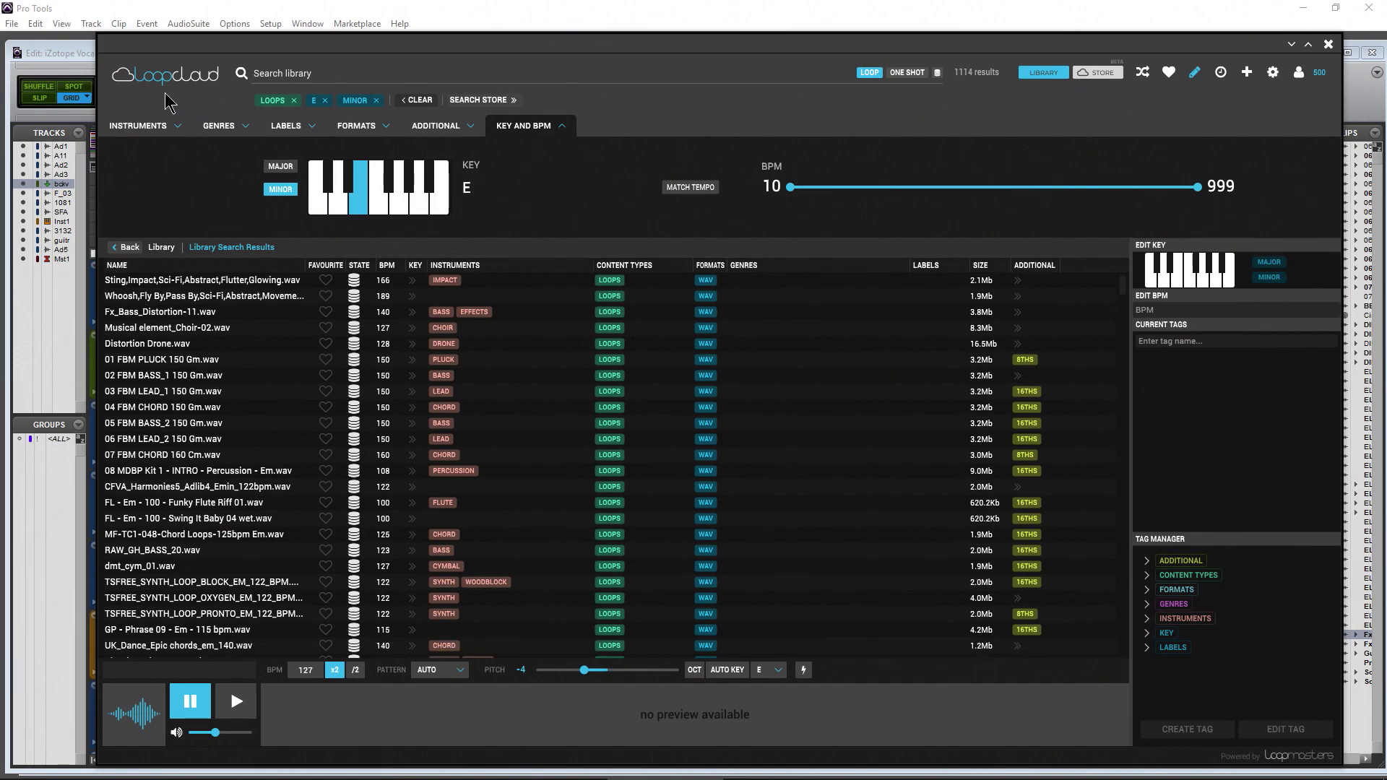
{"action": "left_click", "coordinate": [130, 127]}
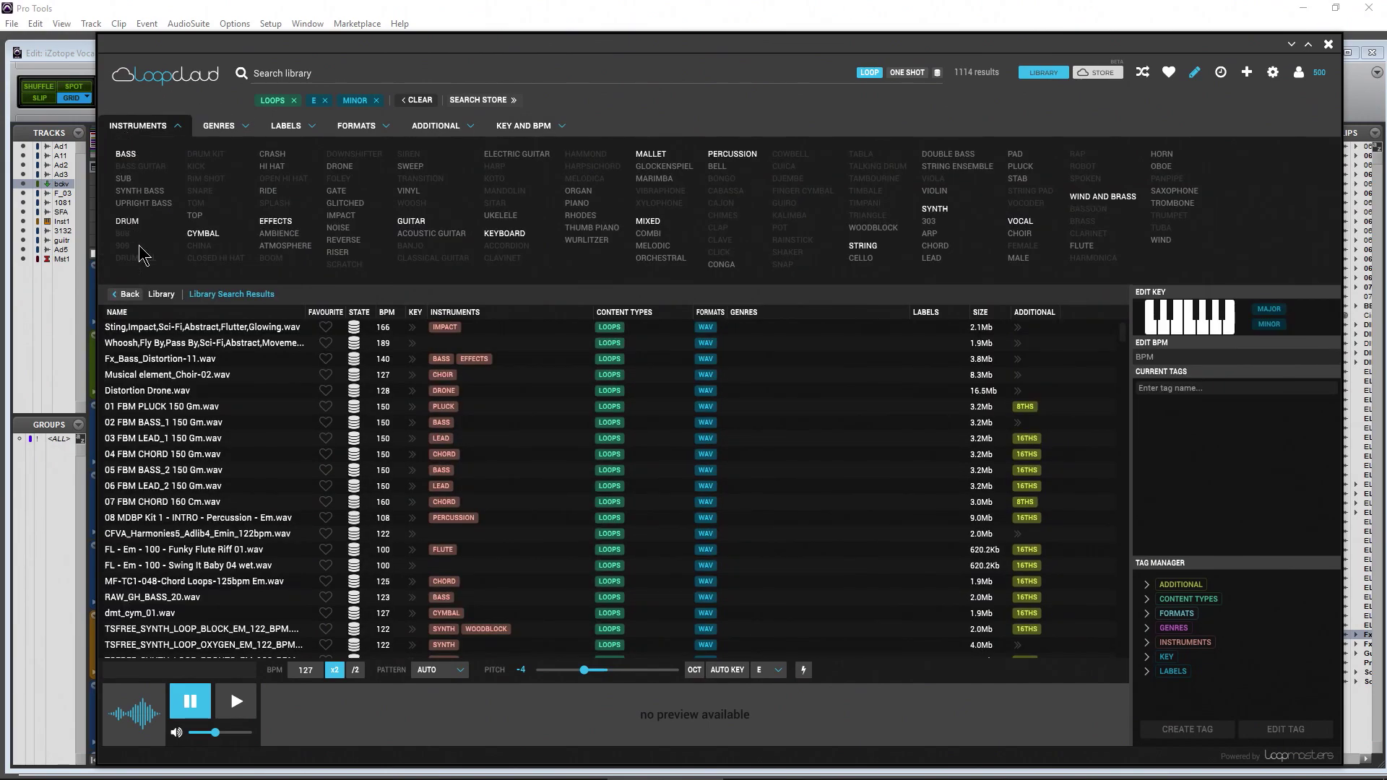
{"action": "left_click", "coordinate": [126, 221]}
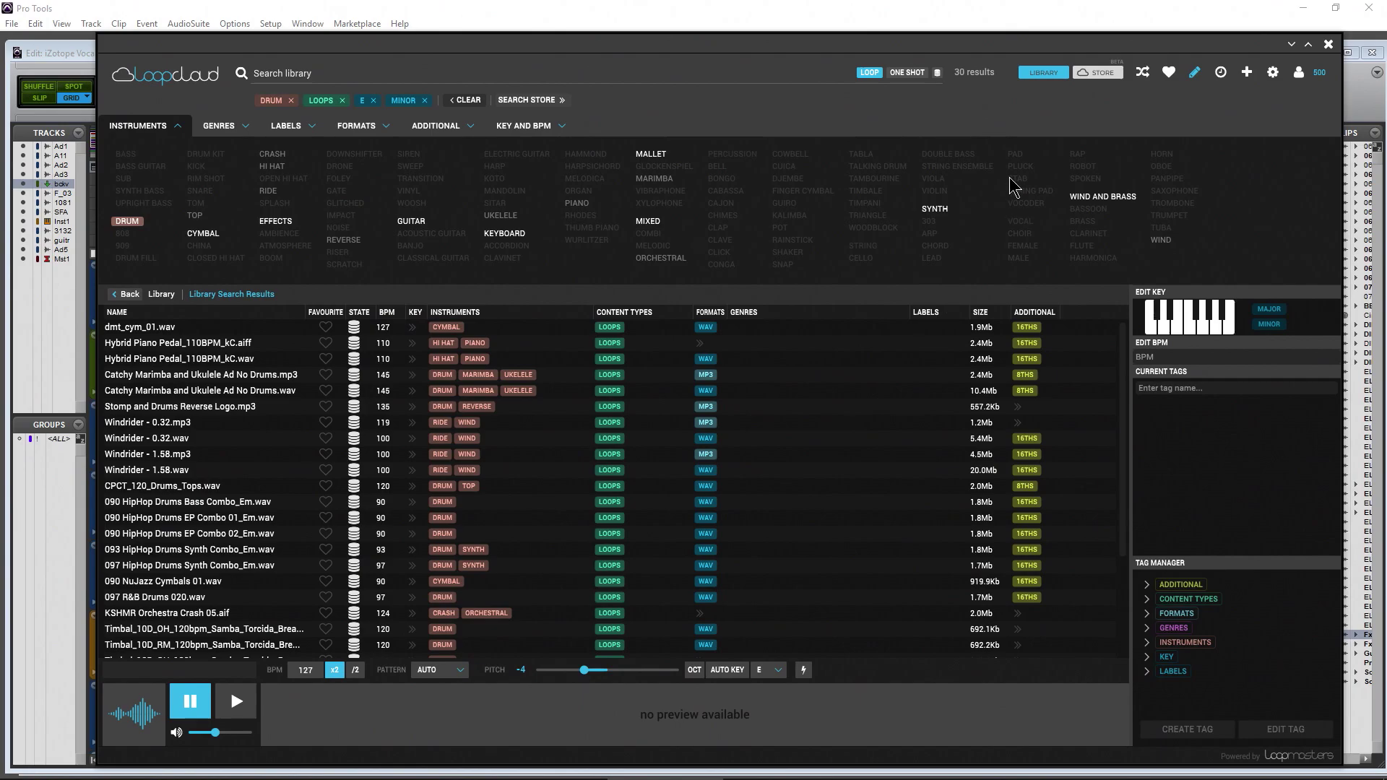
{"action": "left_click", "coordinate": [1102, 73]}
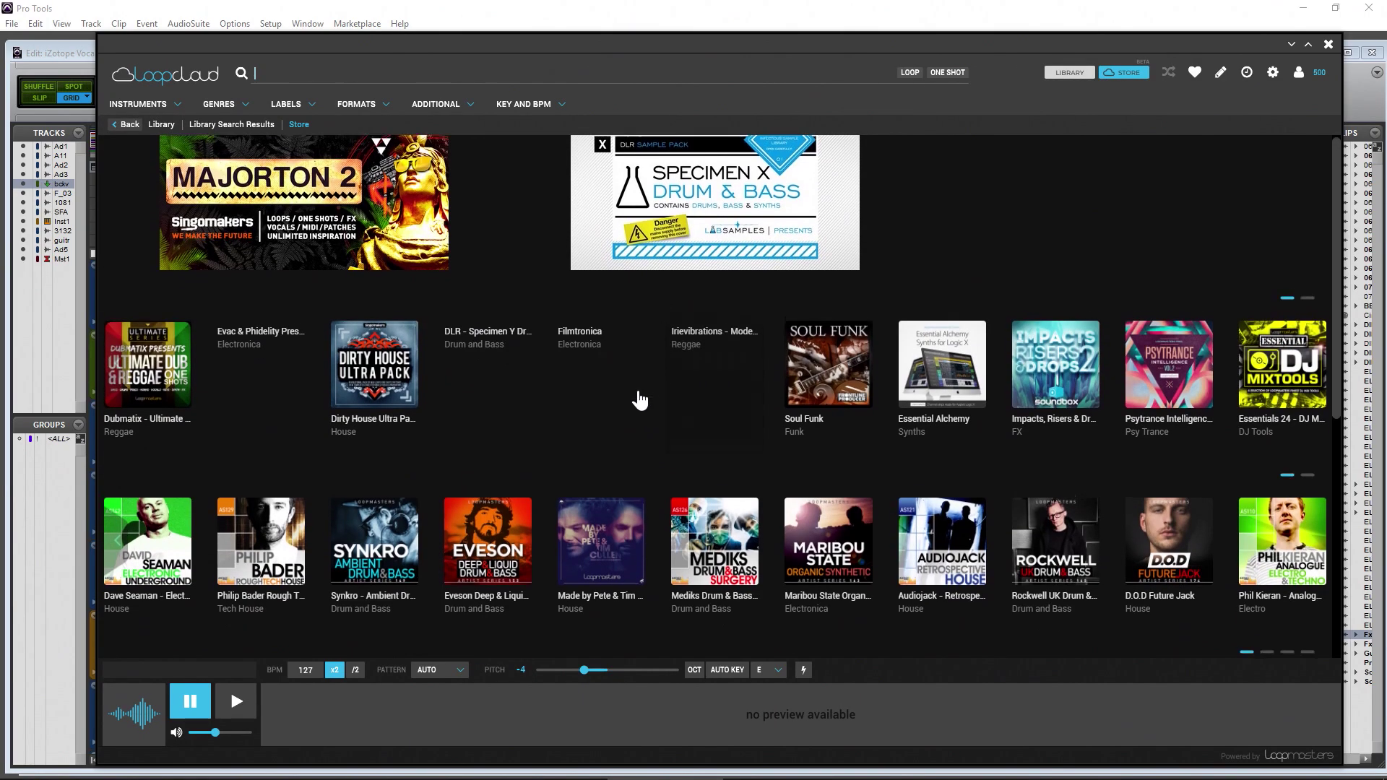
Scroll through the Store's featured packs and pause the pack preview.
{"action": "scroll", "coordinate": [630, 401], "scroll_direction": "down", "scroll_amount": 3}
{"action": "scroll", "coordinate": [629, 402], "scroll_direction": "up", "scroll_amount": 3}
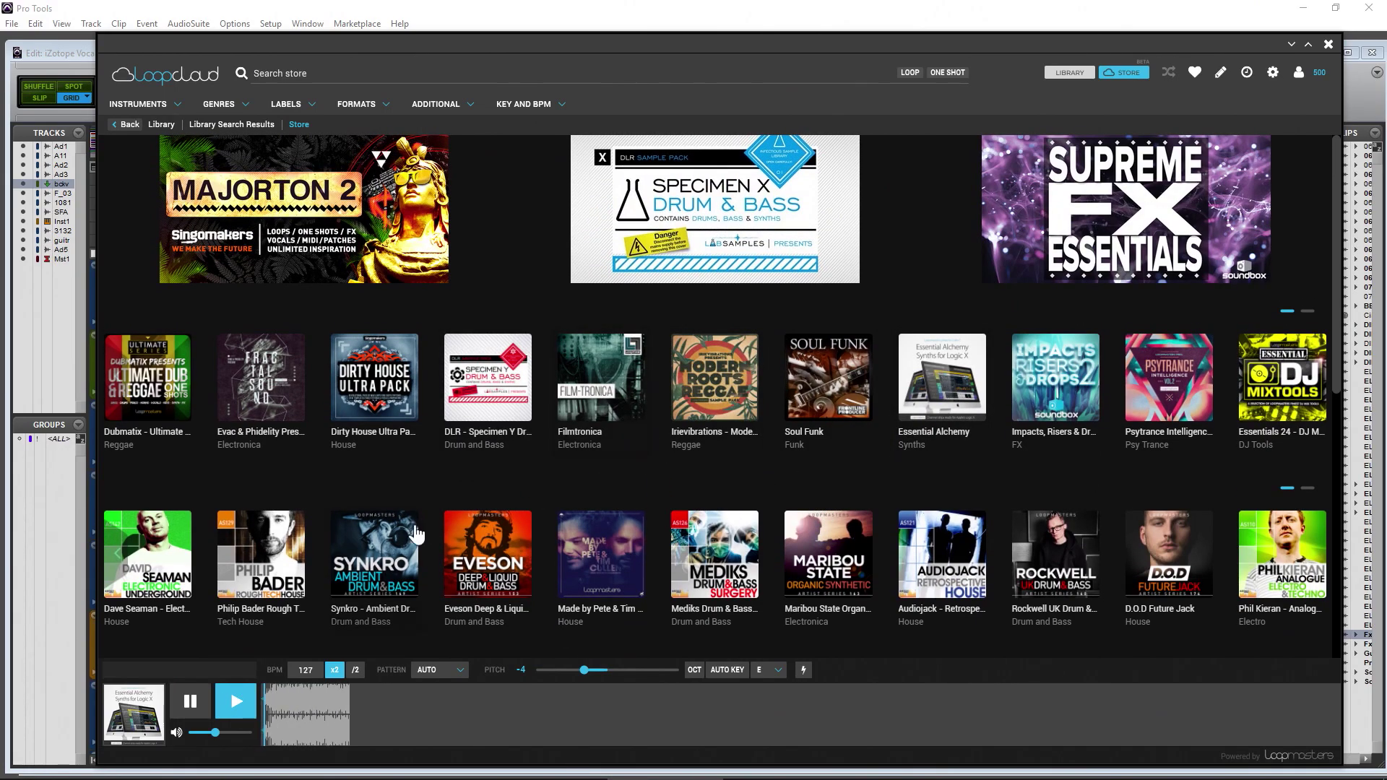
{"action": "left_click", "coordinate": [189, 710]}
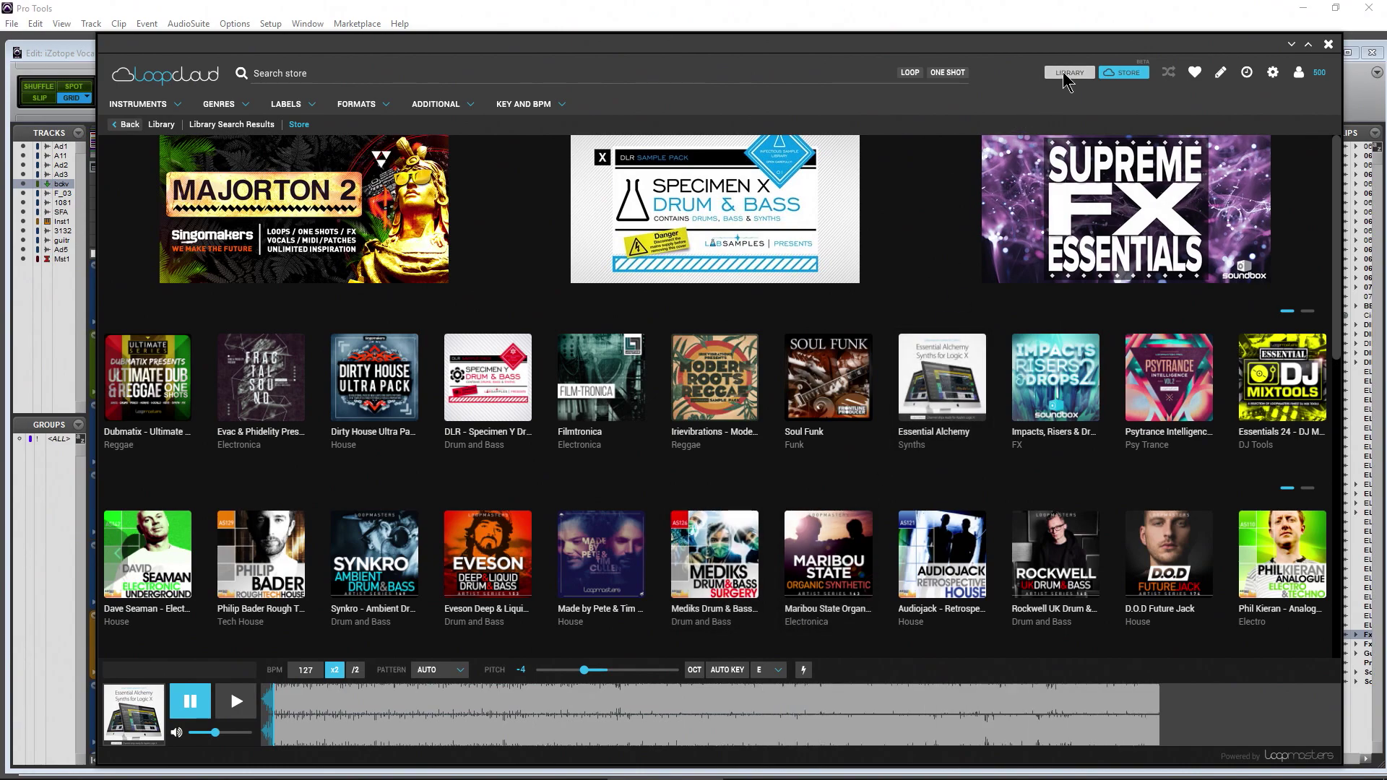
{"action": "scroll", "coordinate": [1064, 80], "scroll_direction": "down", "scroll_amount": 1}
Go back to the Library, scroll to the top, and collapse NEW INSPIRATION FROM LOOPMASTERS.
{"action": "left_click", "coordinate": [1064, 80]}
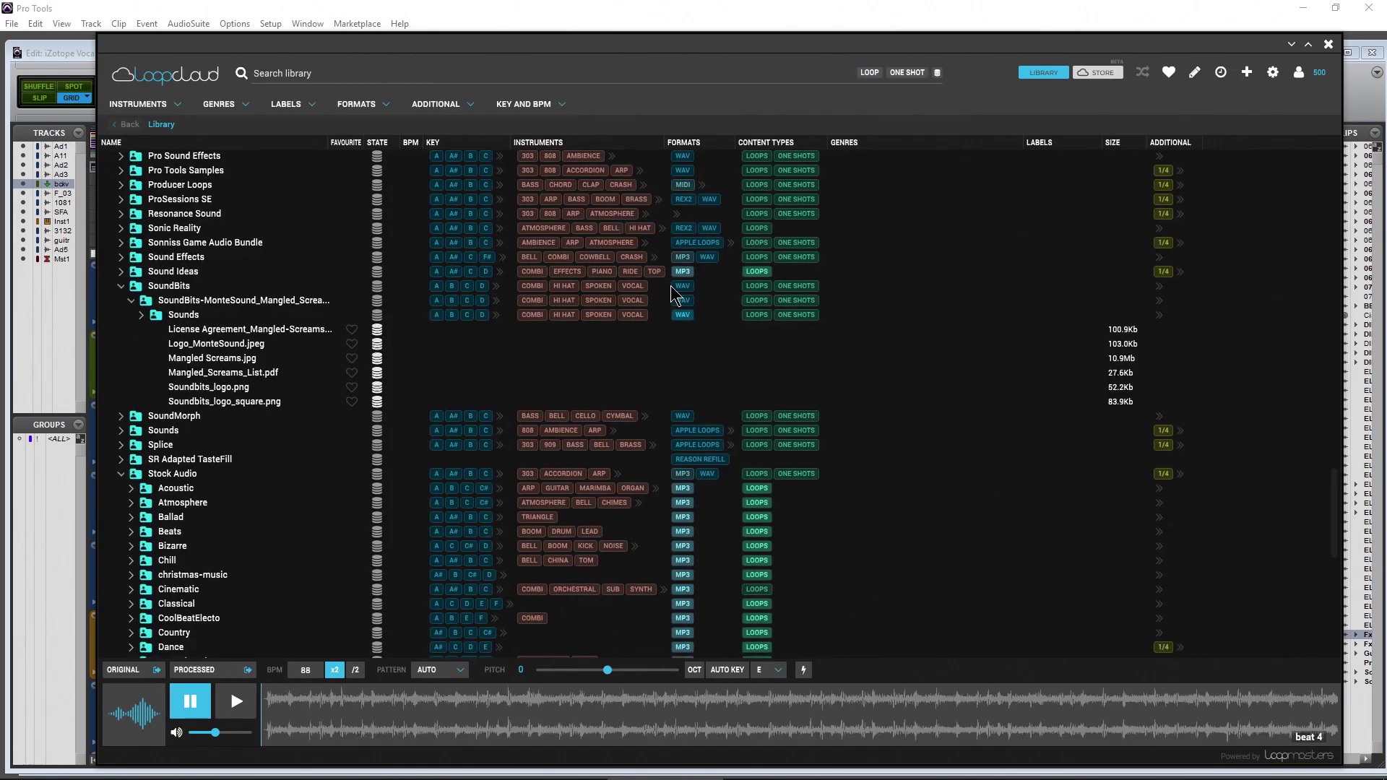
{"action": "scroll", "coordinate": [318, 484], "scroll_direction": "up", "scroll_amount": 6}
{"action": "scroll", "coordinate": [318, 495], "scroll_direction": "up", "scroll_amount": 15}
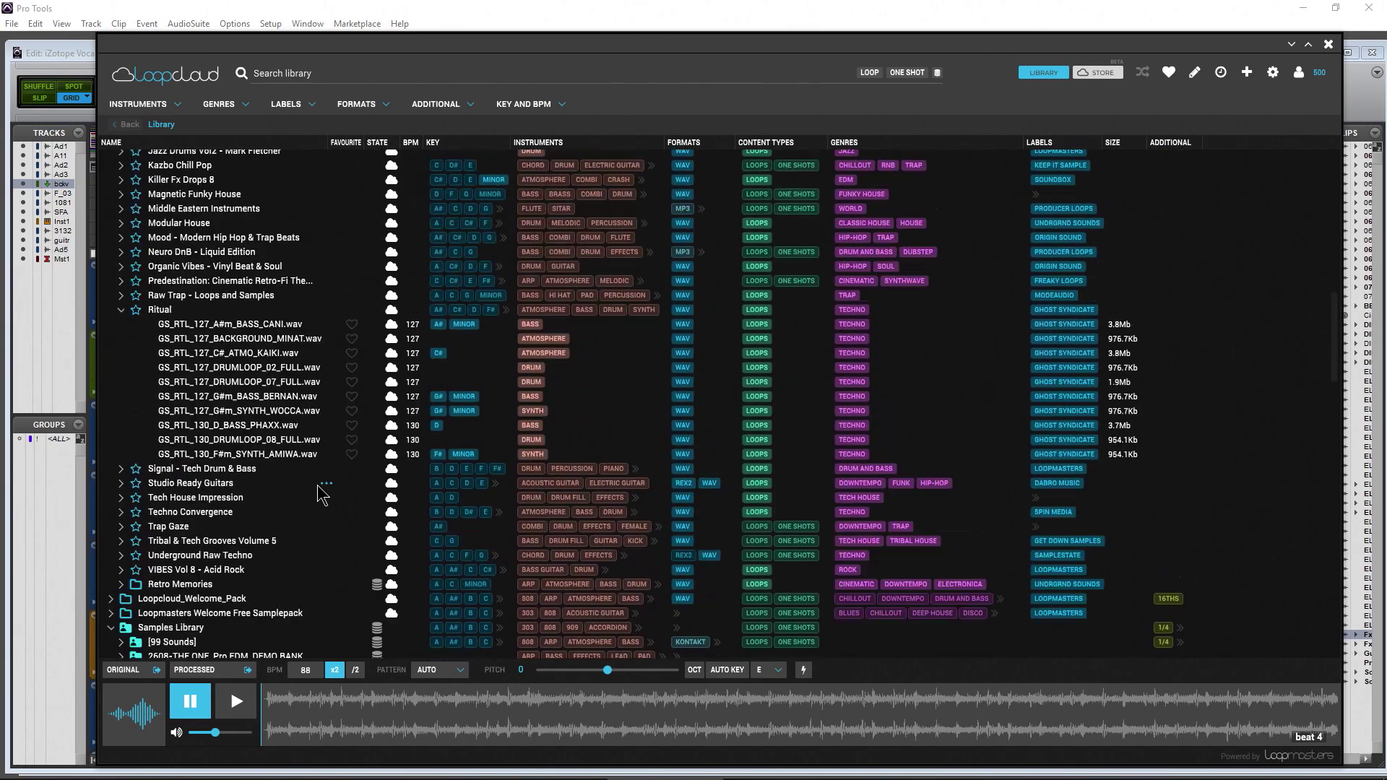
{"action": "scroll", "coordinate": [319, 495], "scroll_direction": "up", "scroll_amount": 10}
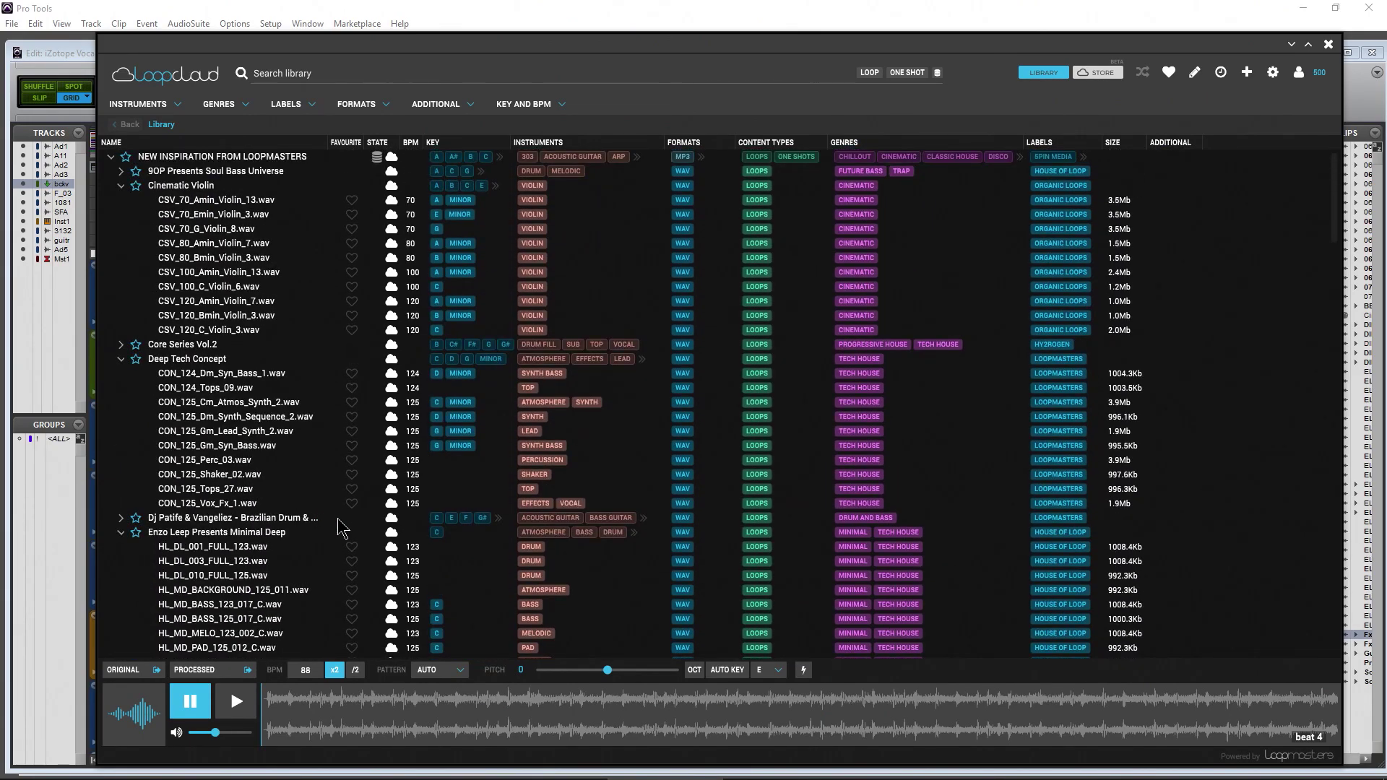
{"action": "left_click", "coordinate": [111, 159]}
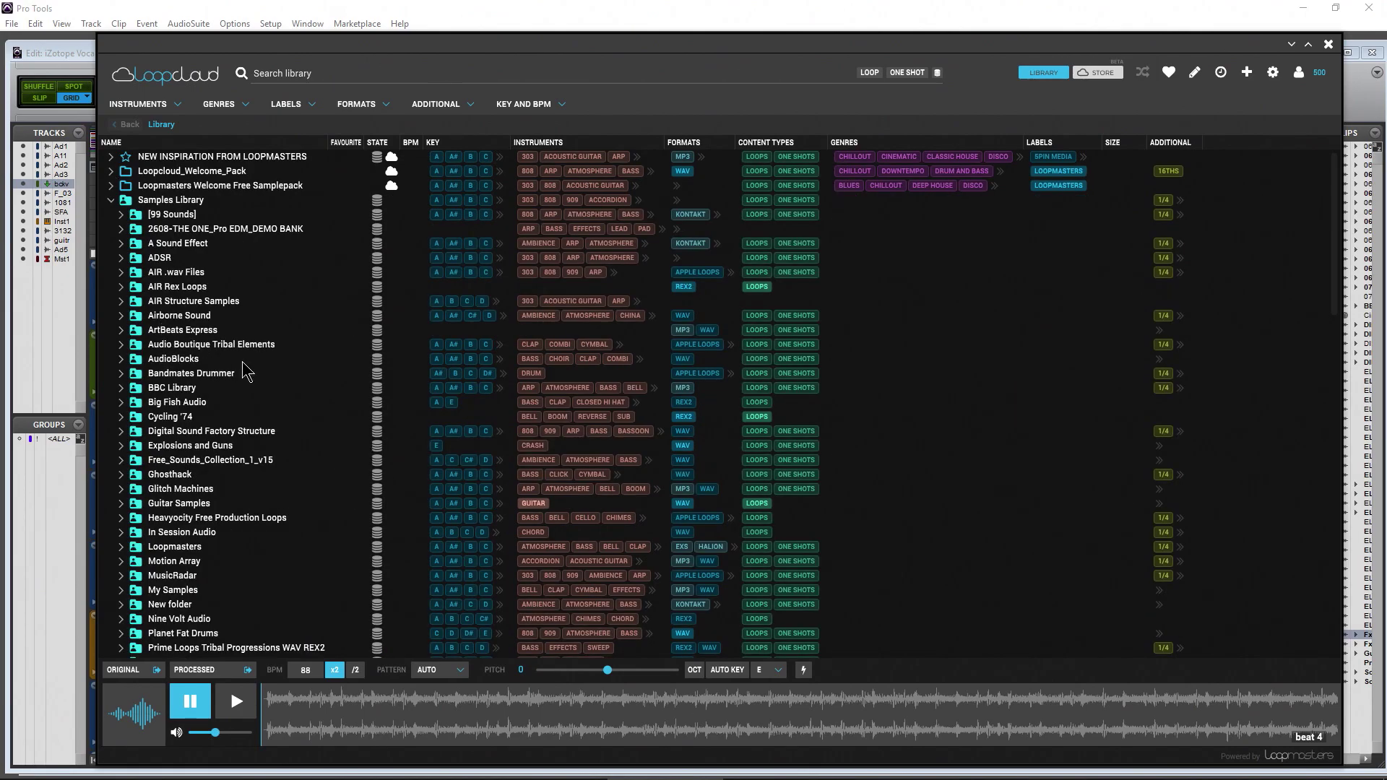
Check the Loopcloud 3.0 download page in Chrome, then return to the Loopcloud library window.
{"action": "left_click", "coordinate": [163, 765]}
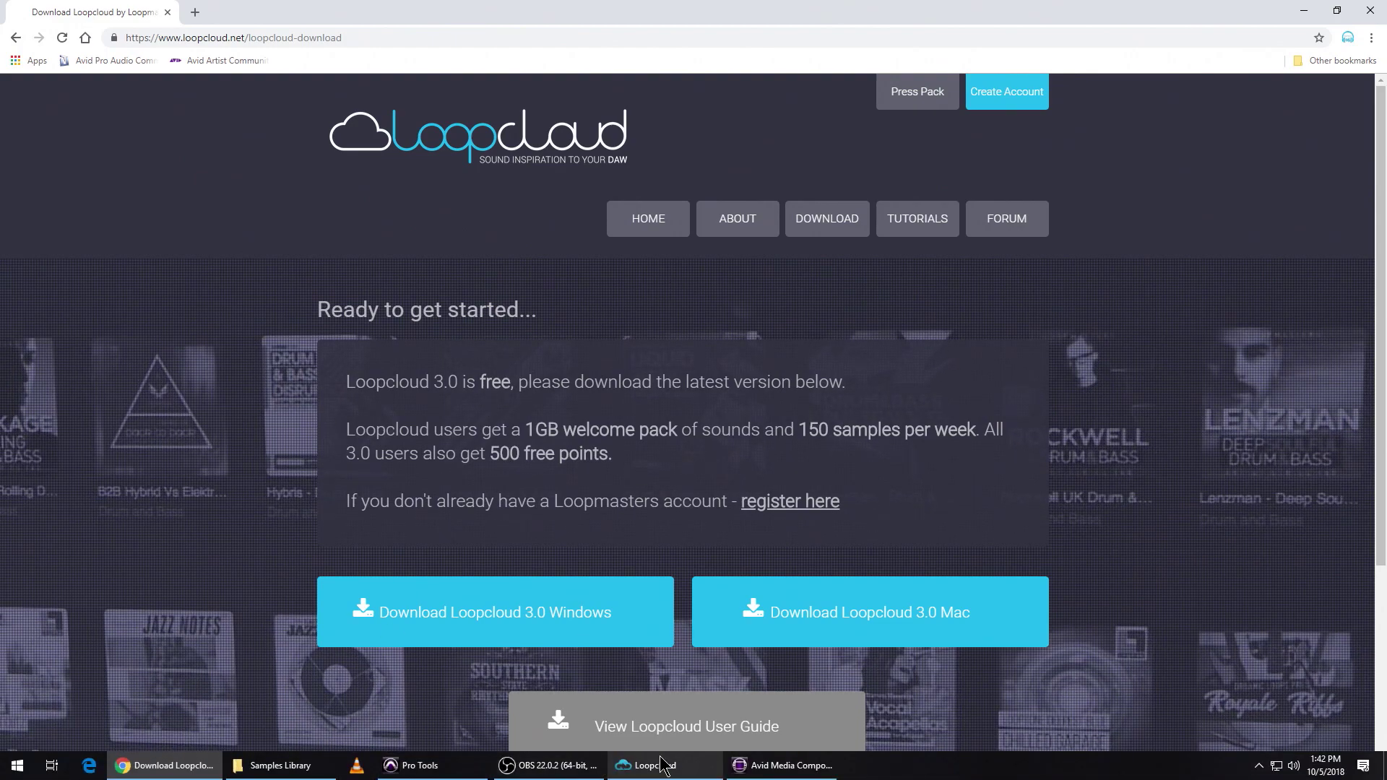
{"action": "left_click", "coordinate": [663, 764]}
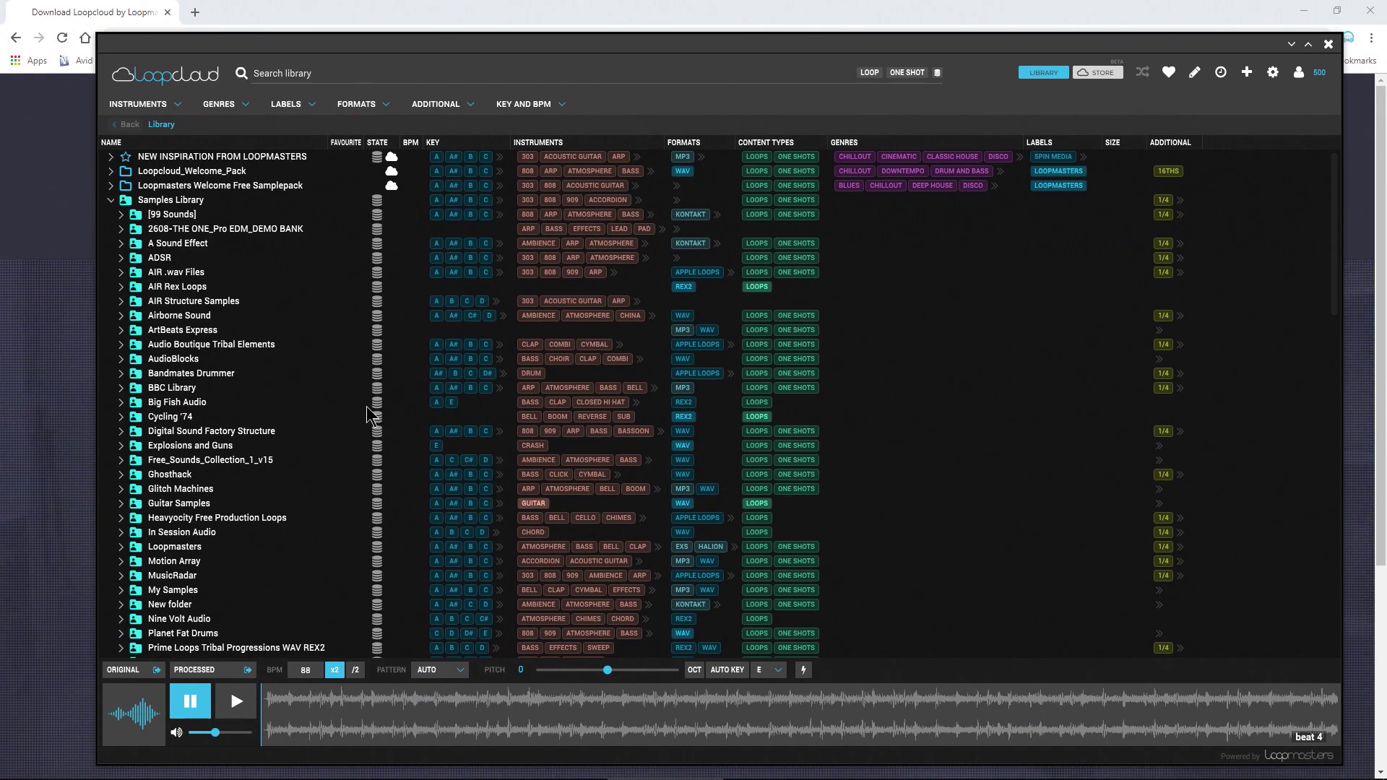
Browse the Samples Library folders, then open the Genres, Labels and finally Instruments filter lists.
{"action": "scroll", "coordinate": [310, 434], "scroll_direction": "down", "scroll_amount": 10}
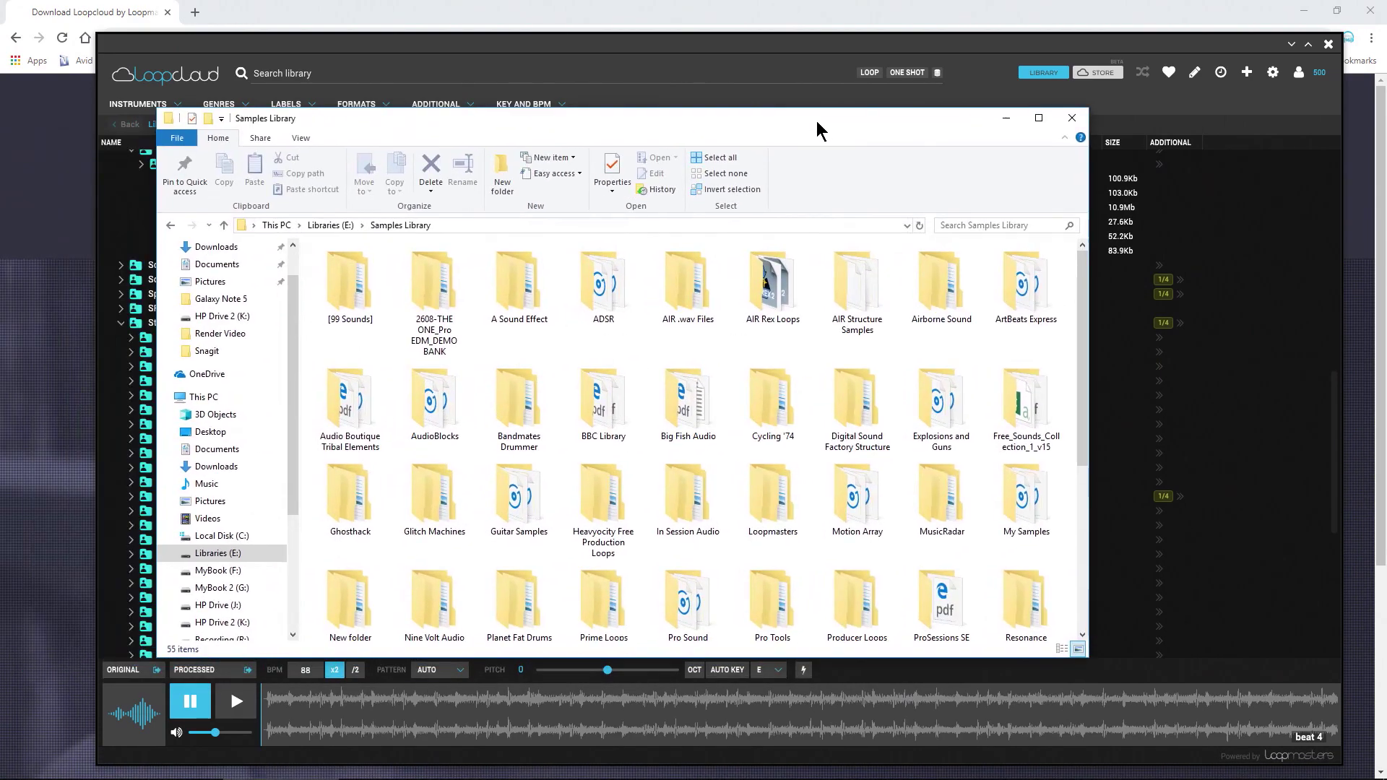
{"action": "scroll", "coordinate": [407, 433], "scroll_direction": "up", "scroll_amount": 10}
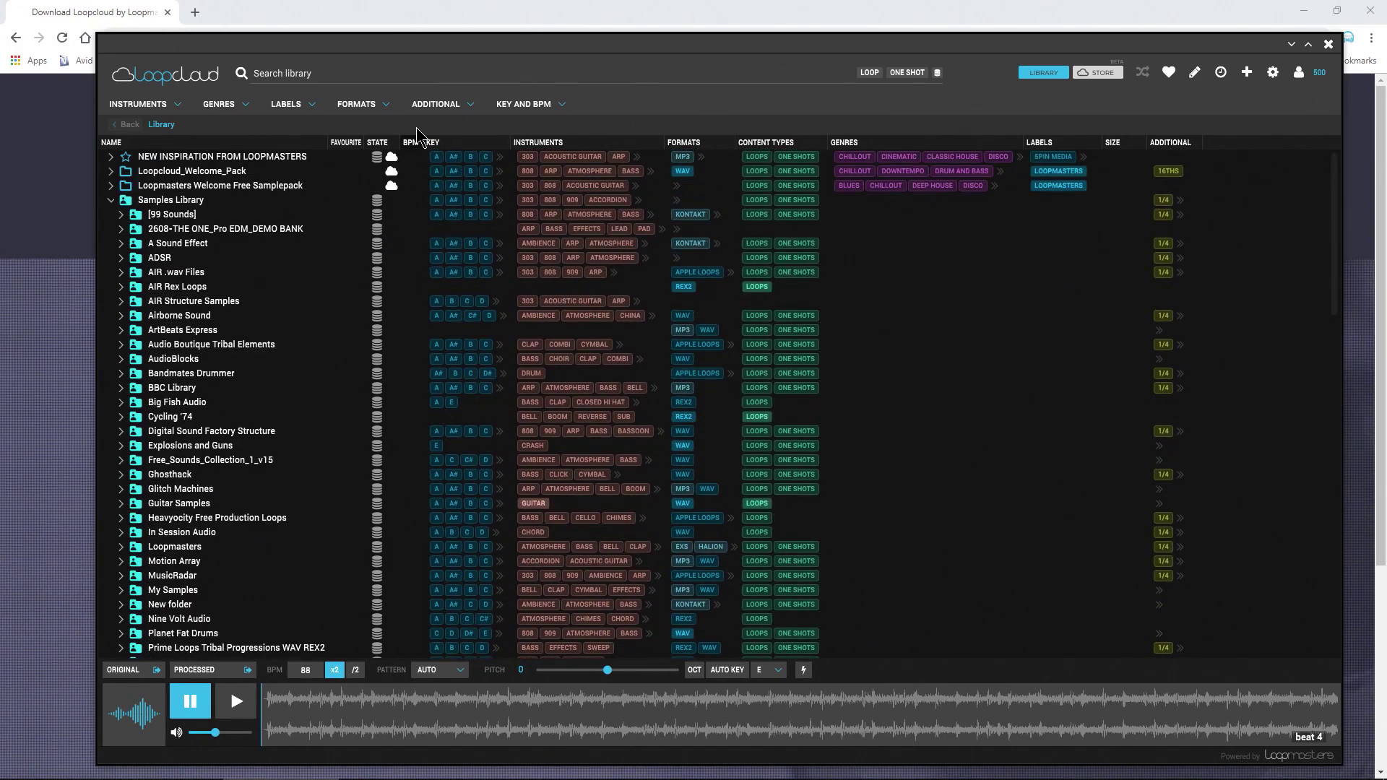
{"action": "left_click", "coordinate": [219, 104]}
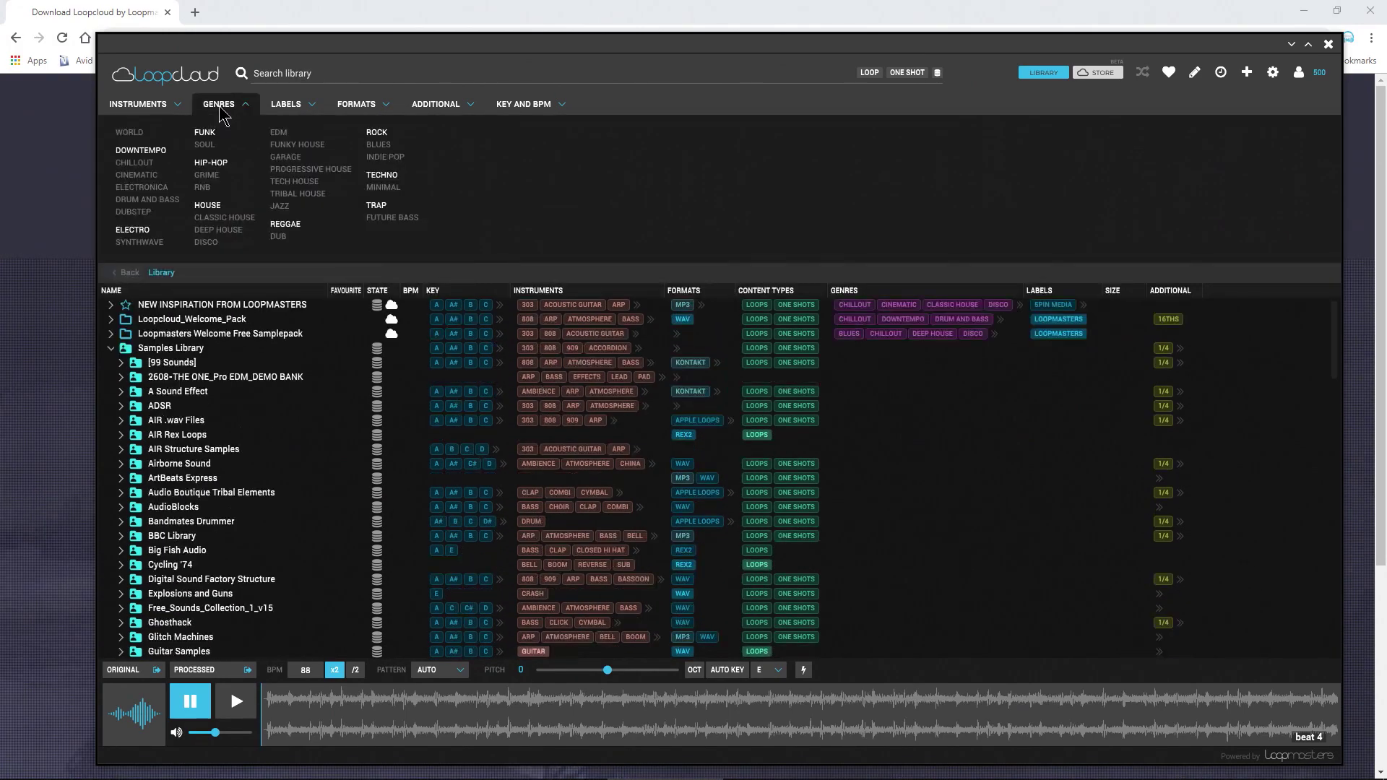
{"action": "left_click", "coordinate": [289, 106]}
{"action": "left_click", "coordinate": [138, 104]}
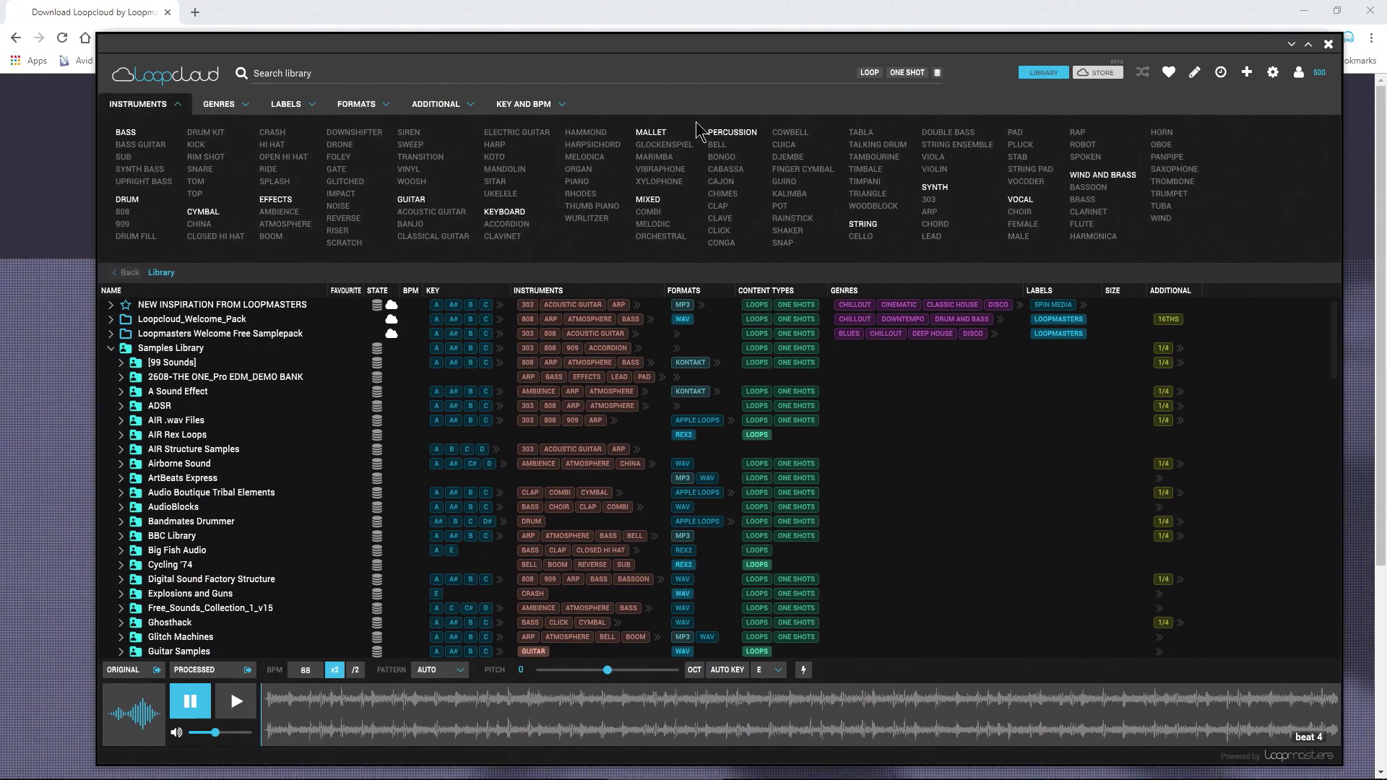